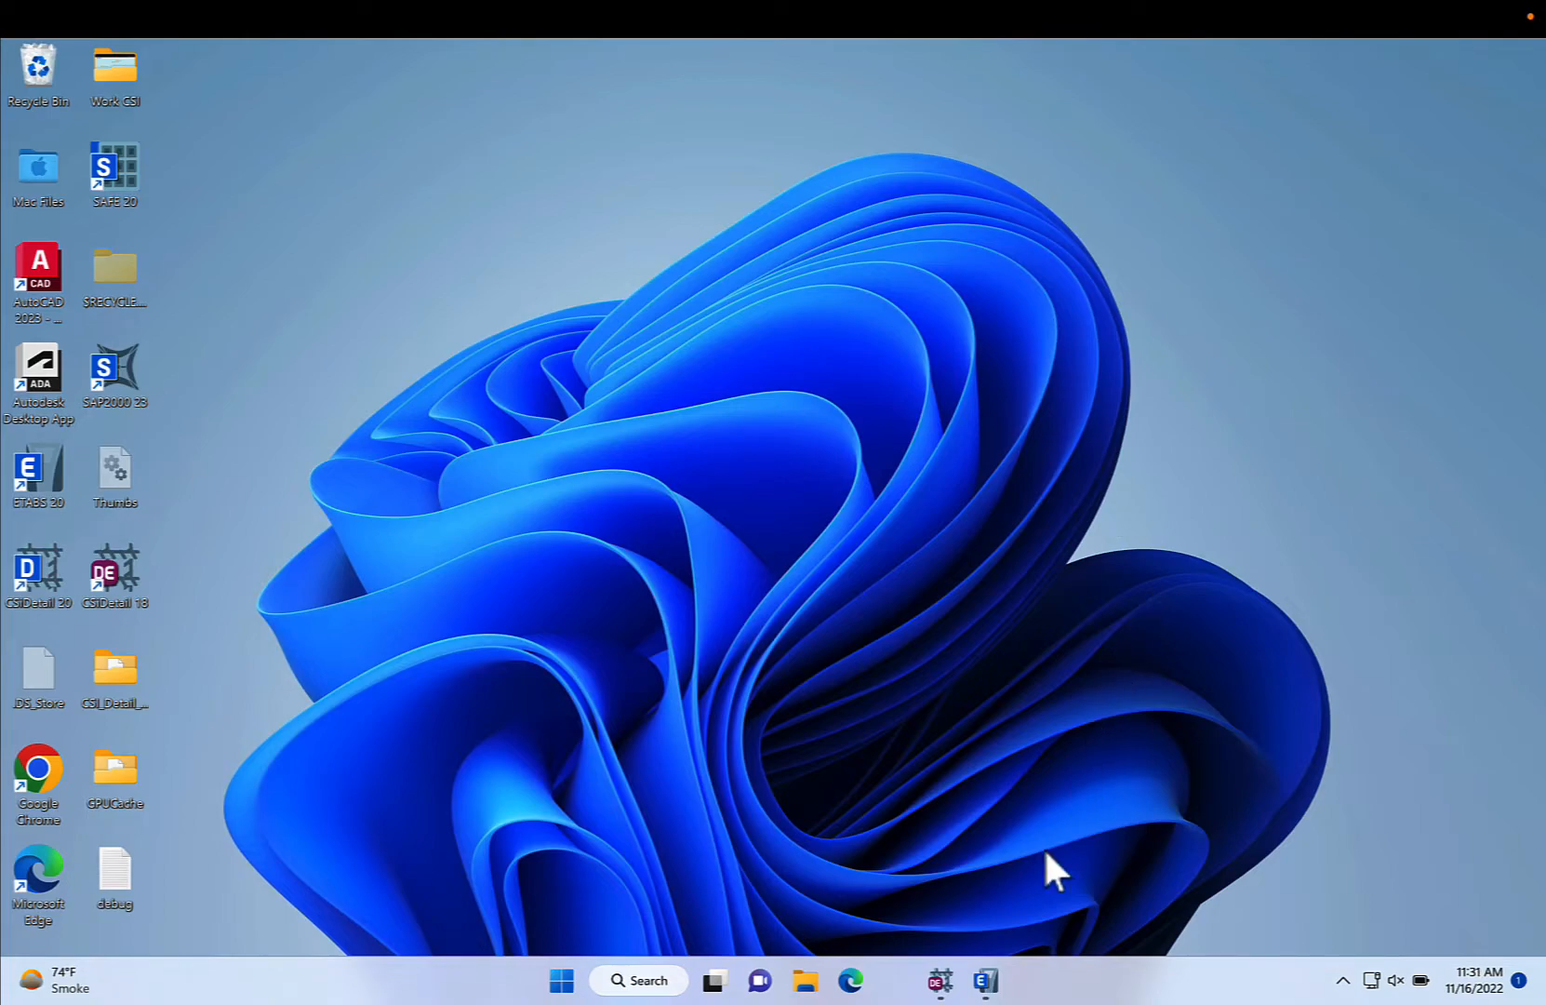
# - Switch to ETABS and run the analysis of the CSI_Detail_Demo model
pyautogui.click(988, 981)
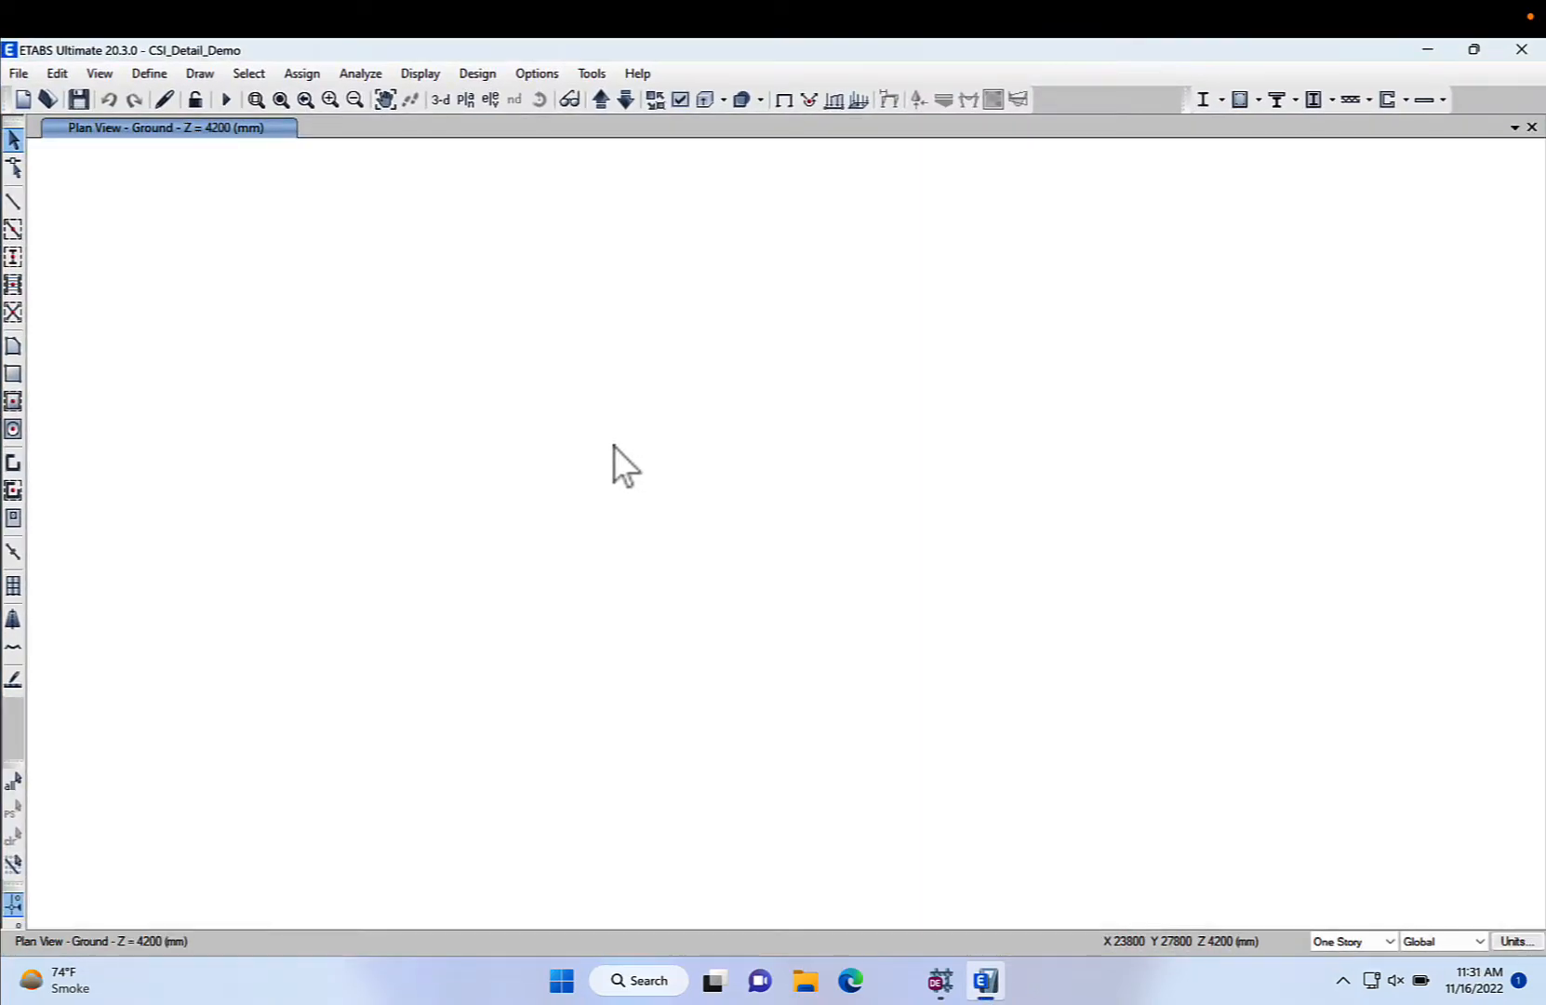
pyautogui.click(228, 99)
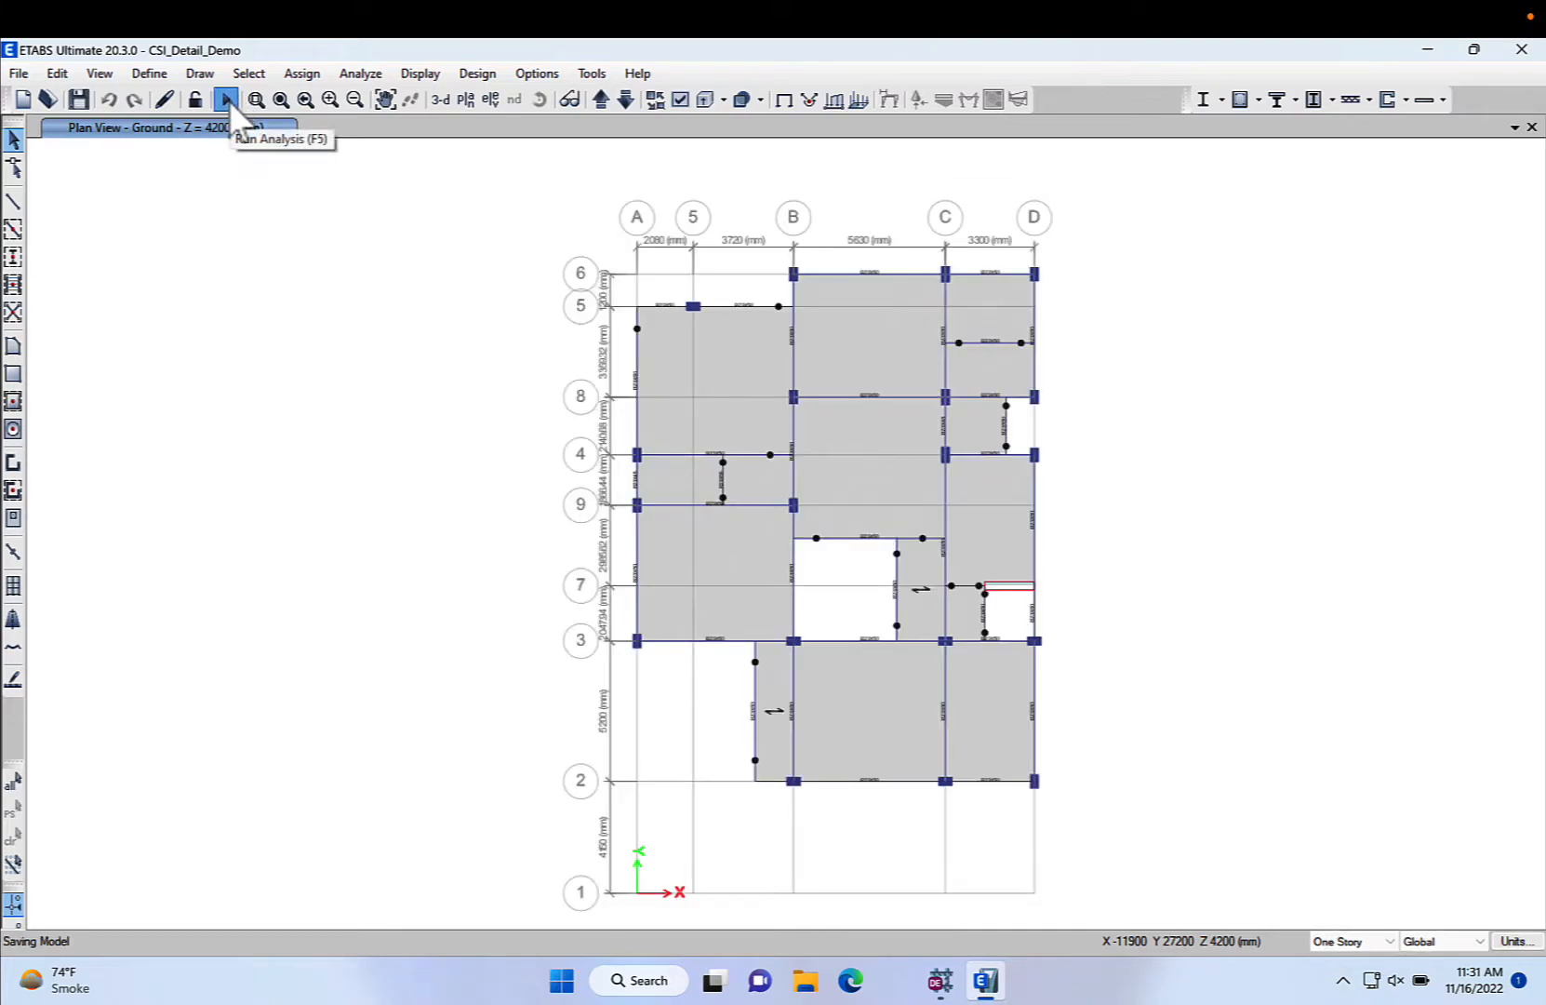
pyautogui.click(229, 103)
pyautogui.click(230, 102)
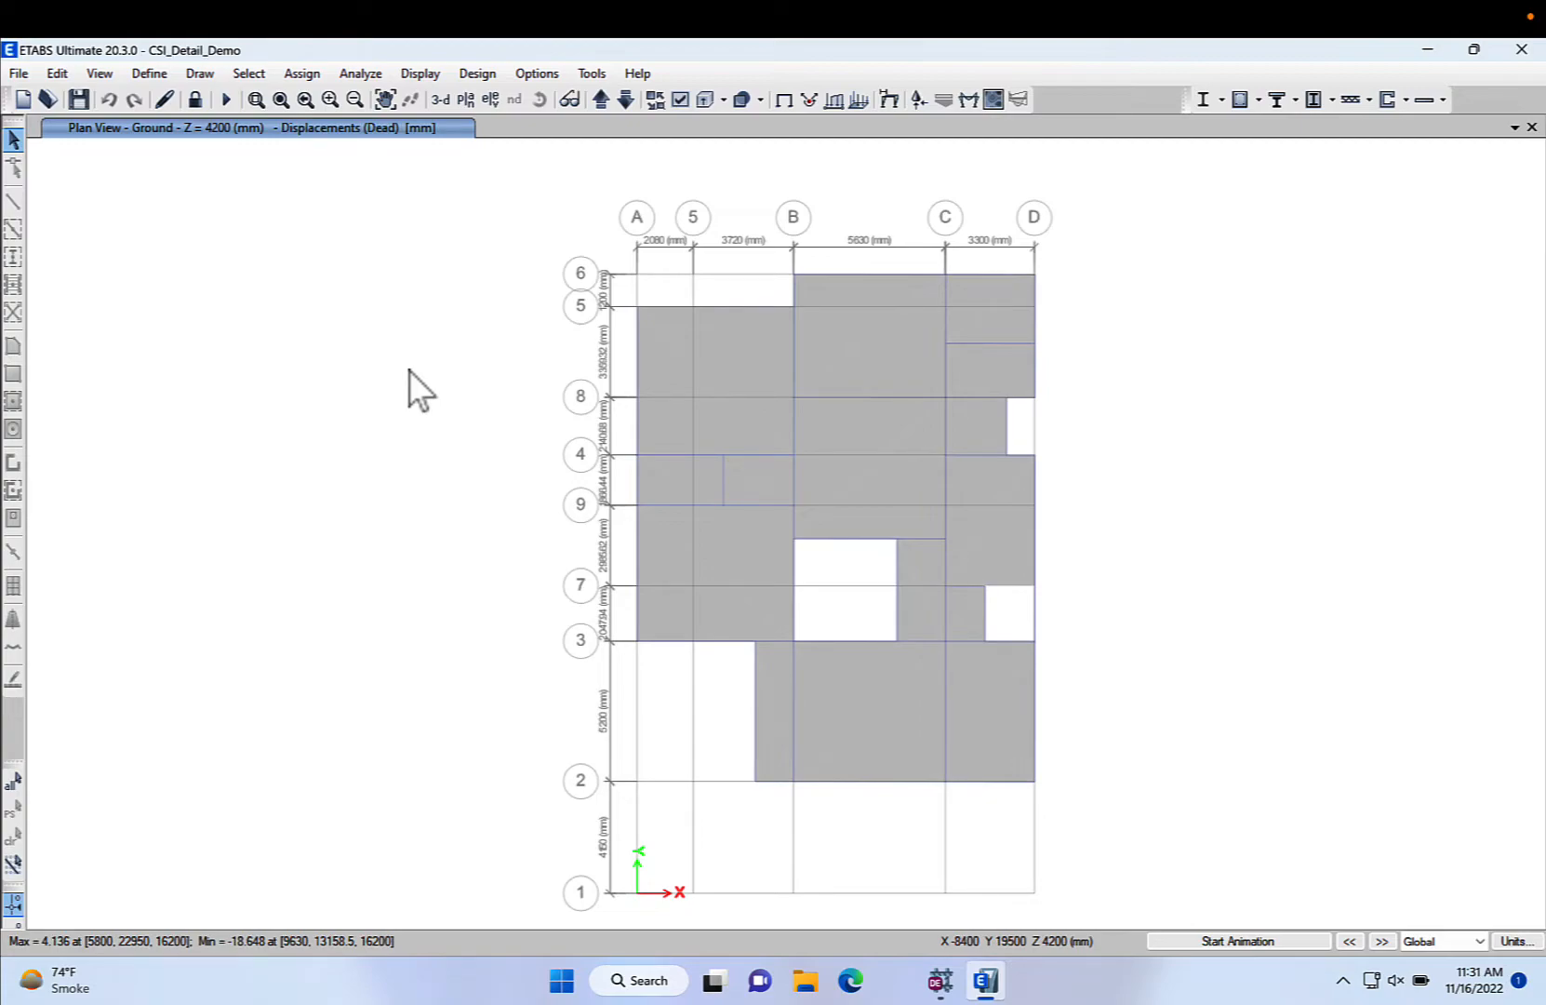
# - Run the concrete frame design check on the analysed model and accept the load combination notice
pyautogui.click(487, 74)
pyautogui.moveTo(517, 131)
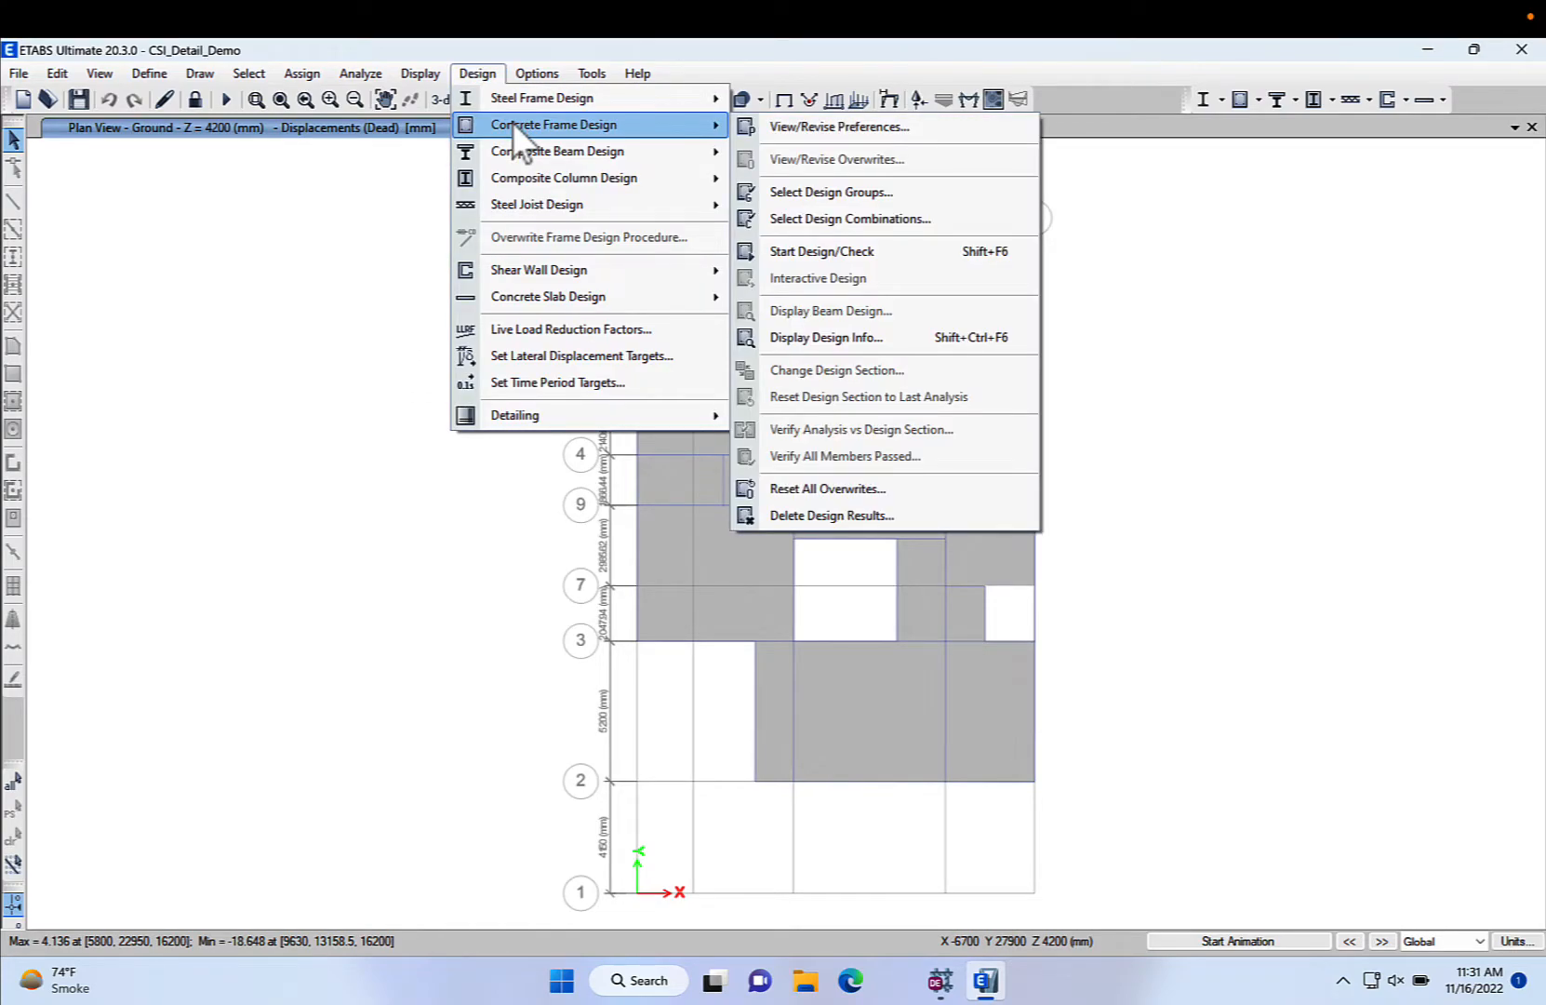
pyautogui.click(845, 251)
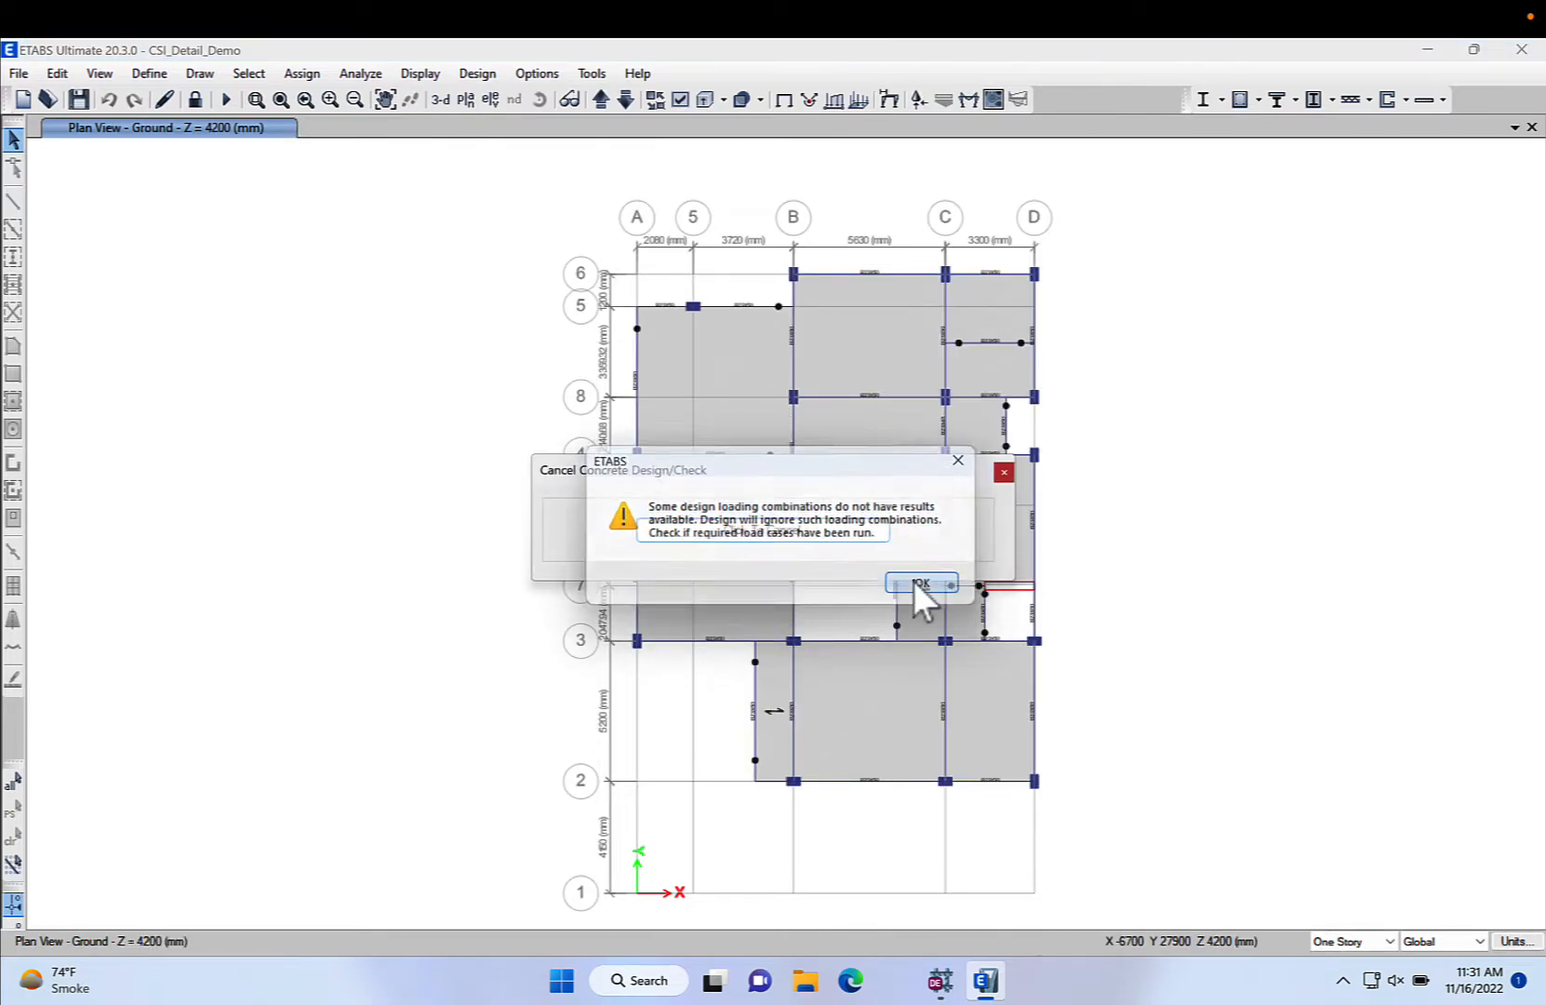
pyautogui.click(913, 581)
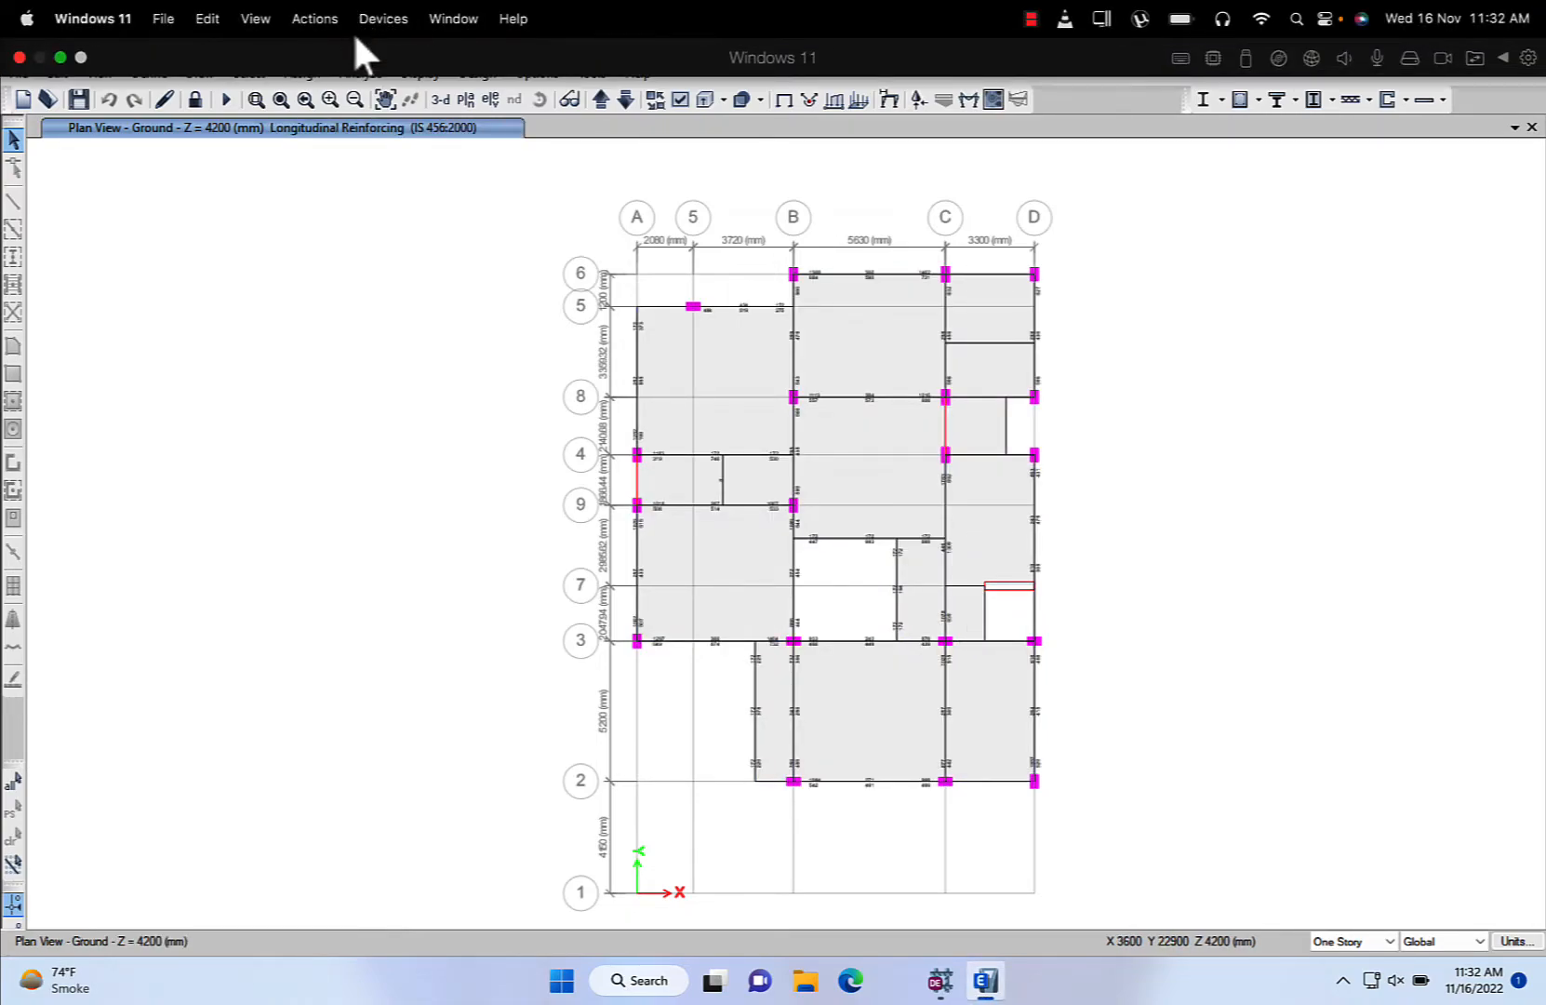
# - Run the shear wall design check on the model and accept the load combination notice
pyautogui.click(477, 73)
pyautogui.moveTo(558, 266)
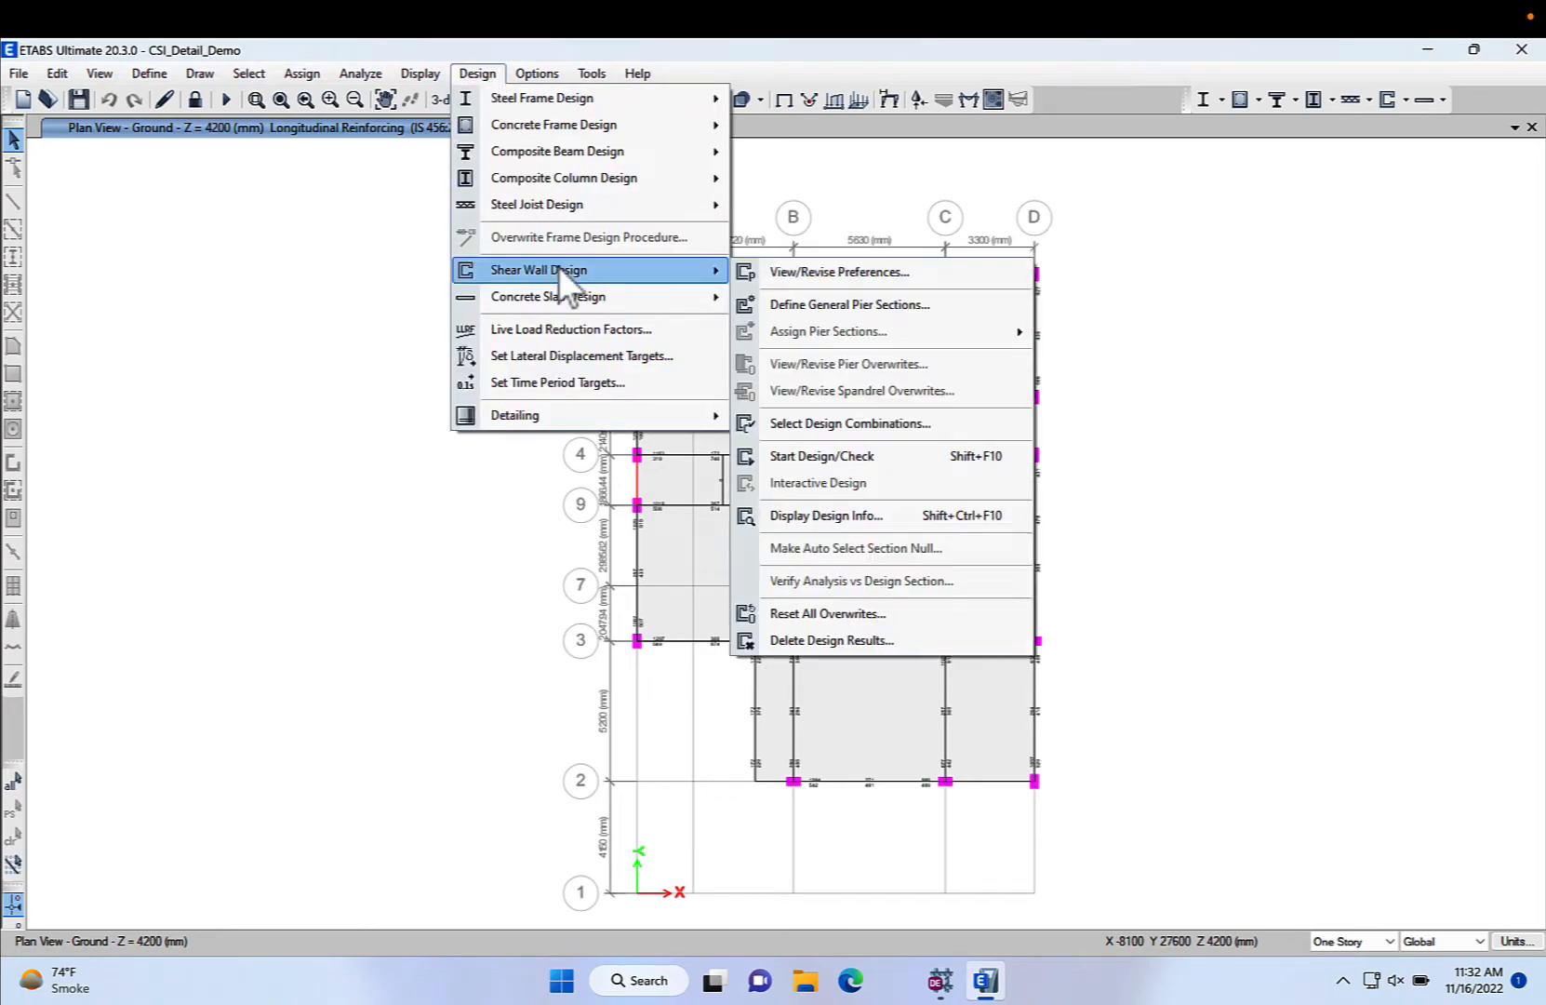
pyautogui.click(815, 452)
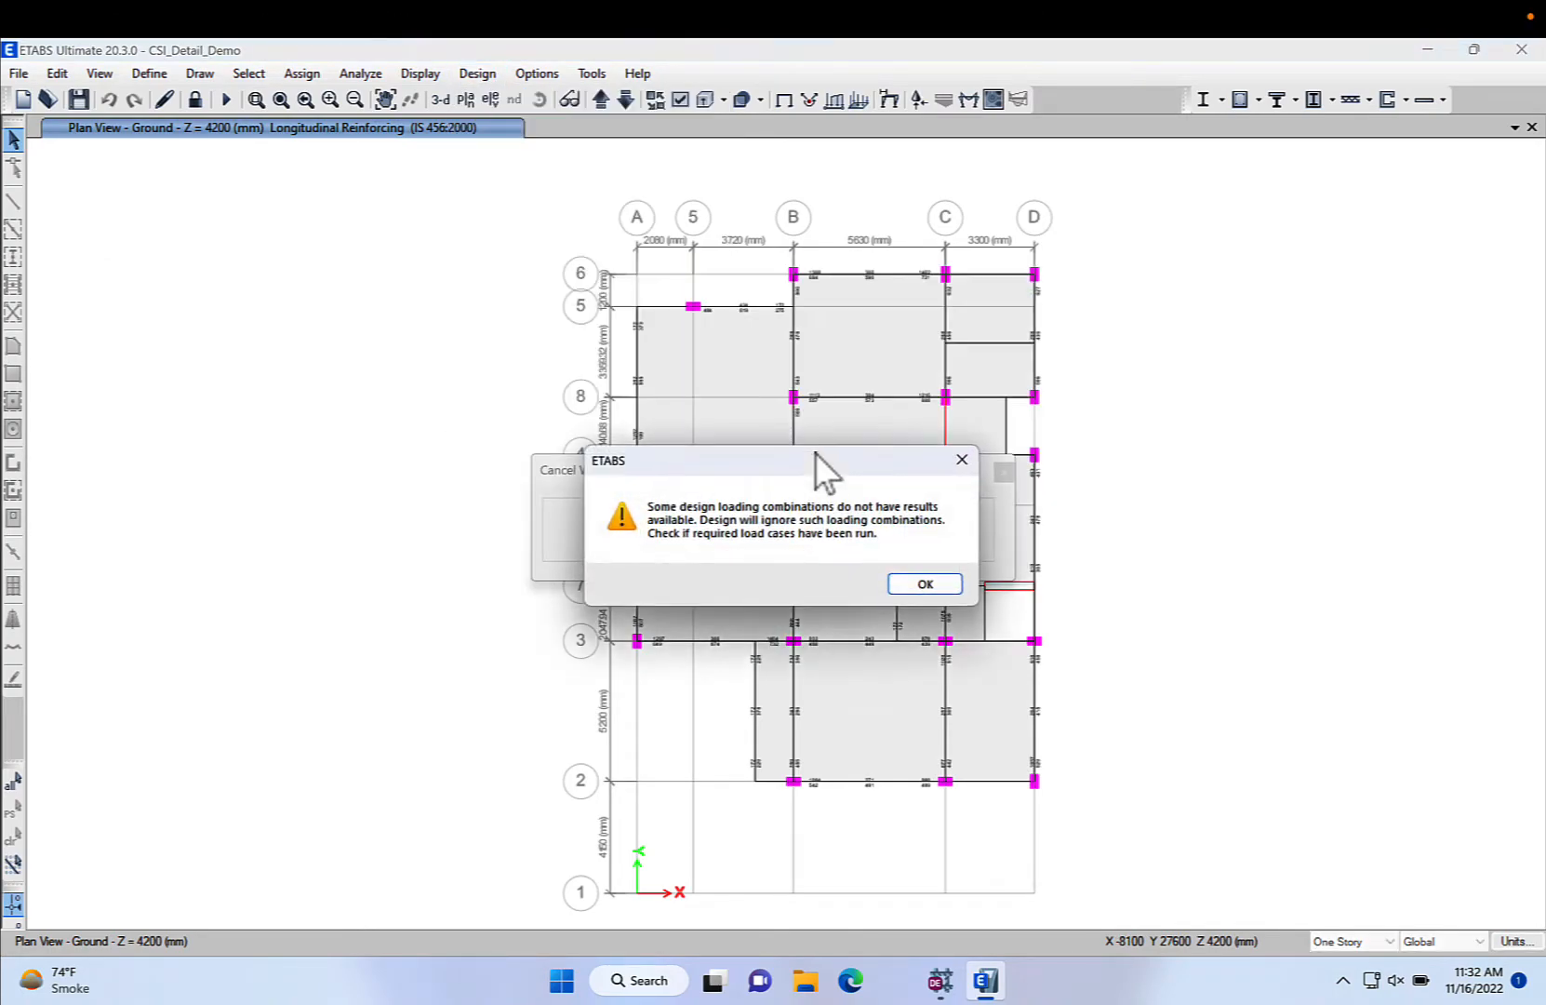
pyautogui.click(925, 584)
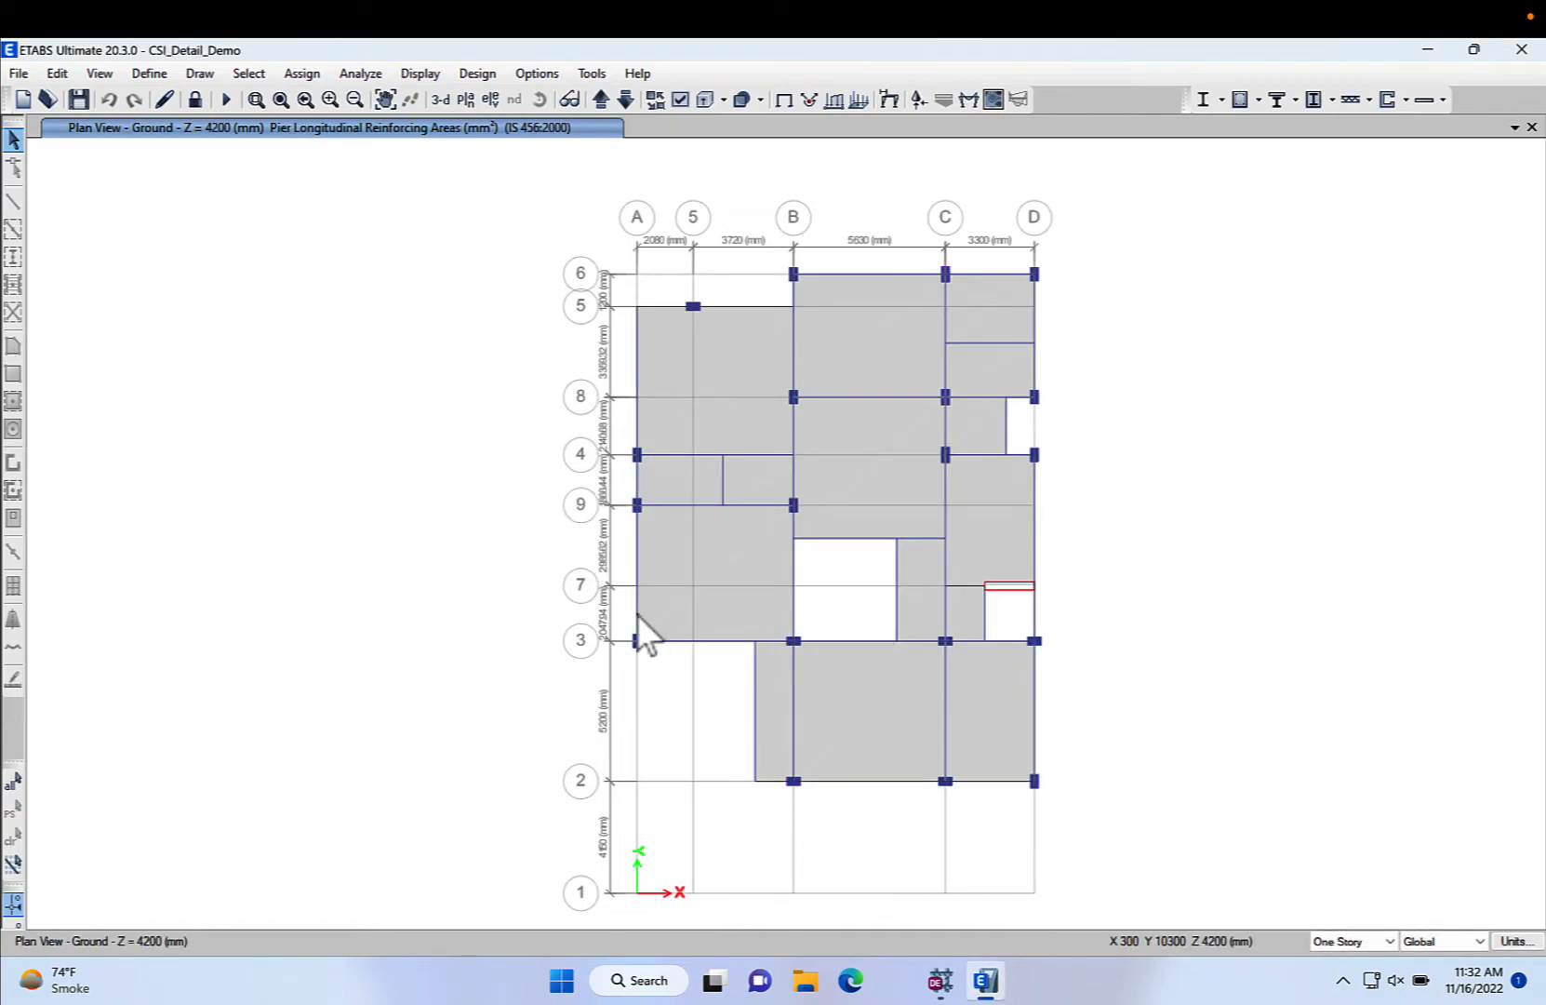
# - Save the designed CSI_Detail_Demo model and close ETABS
pyautogui.click(72, 98)
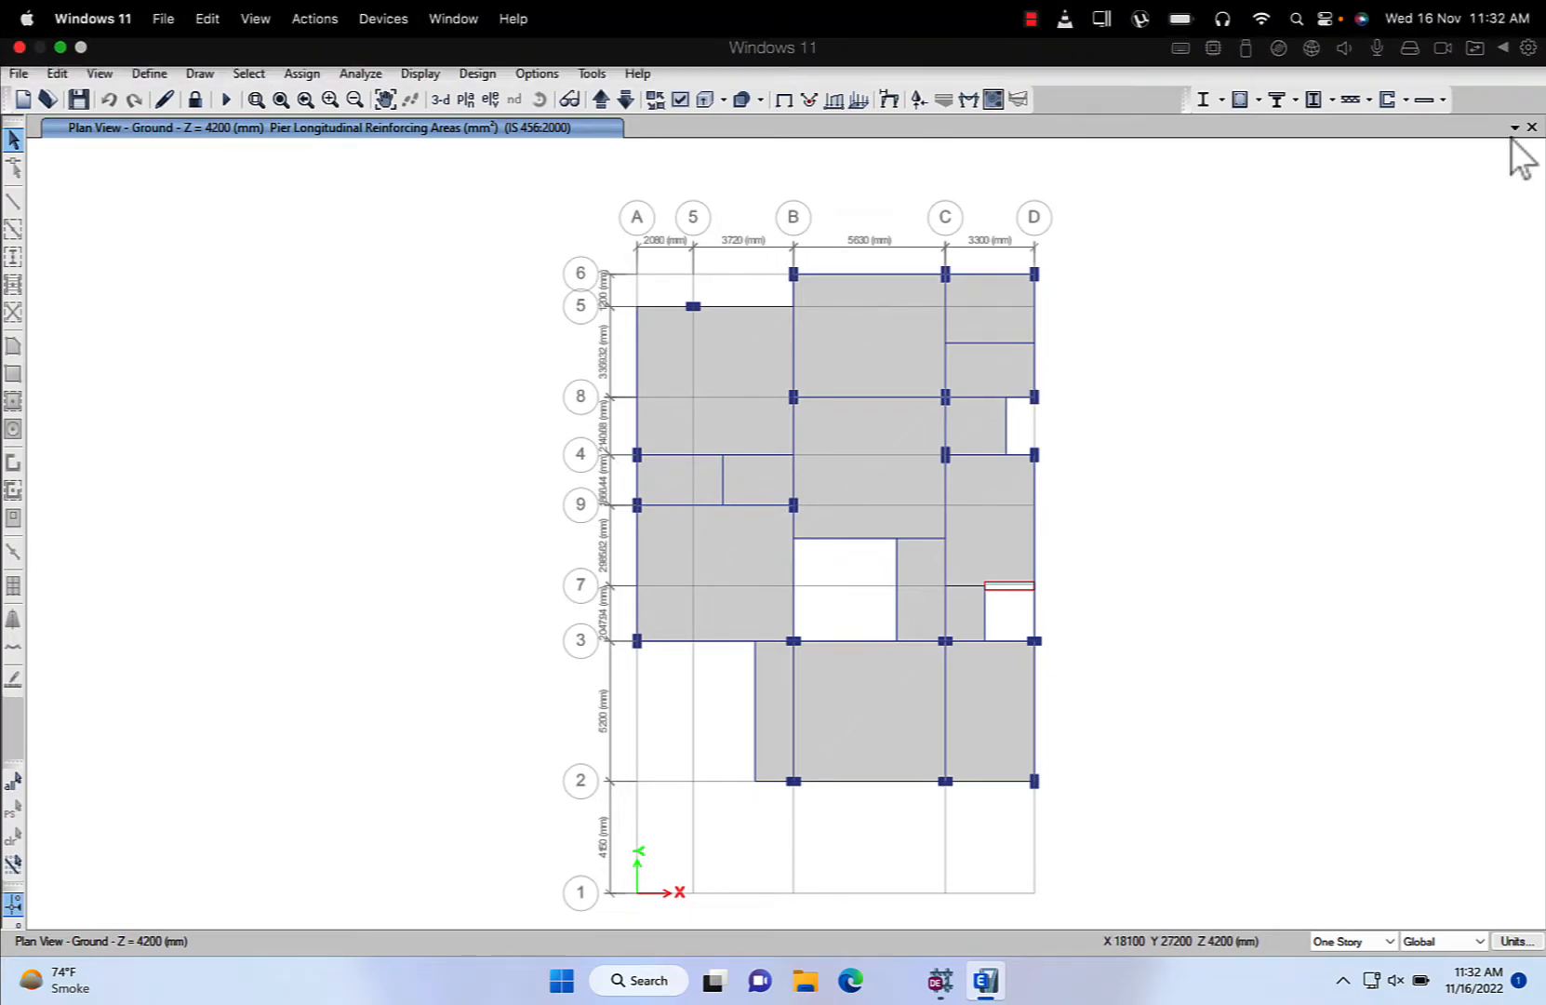
pyautogui.click(1521, 50)
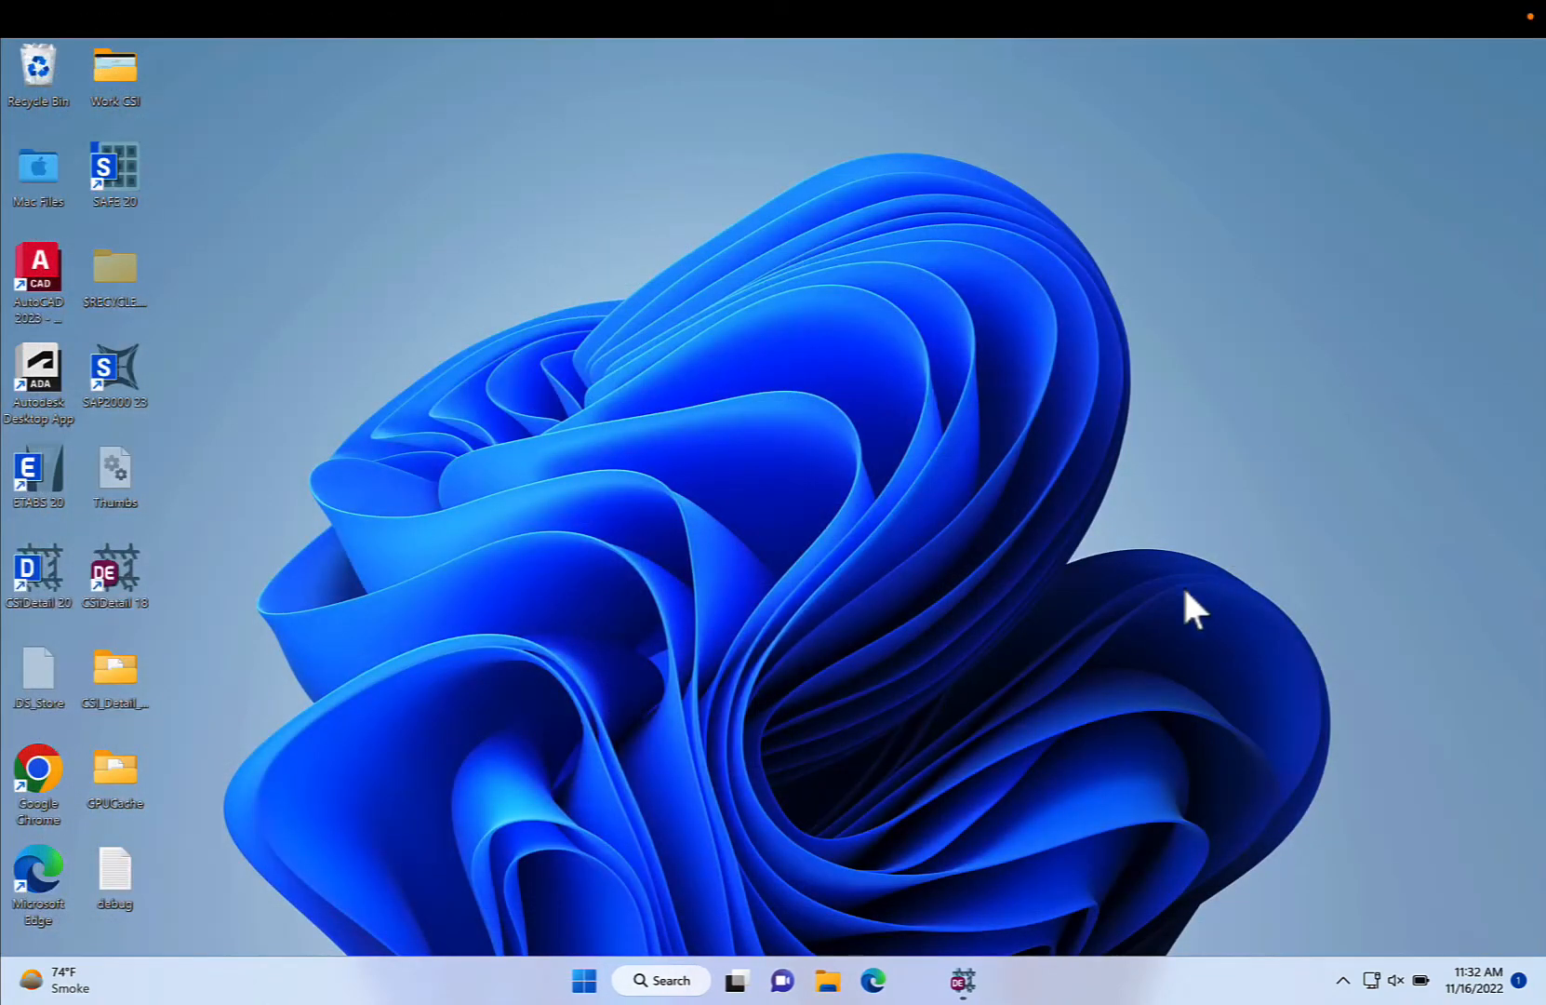
# - Switch to CSiDetail and open its ETABS settings
pyautogui.click(965, 982)
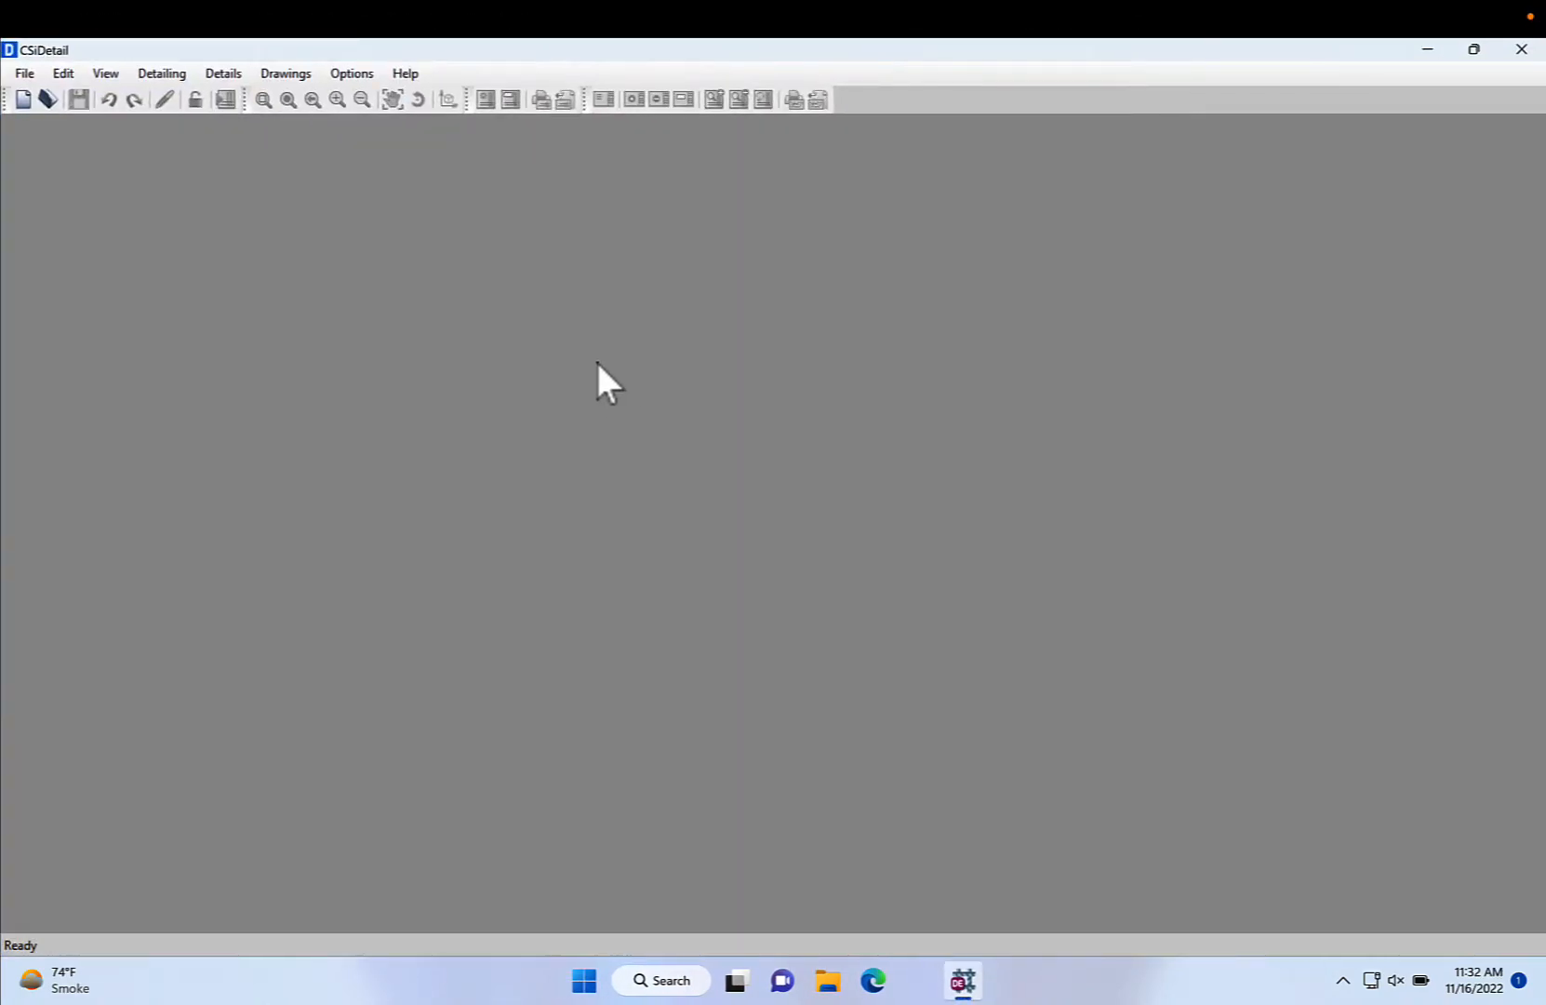
pyautogui.click(341, 72)
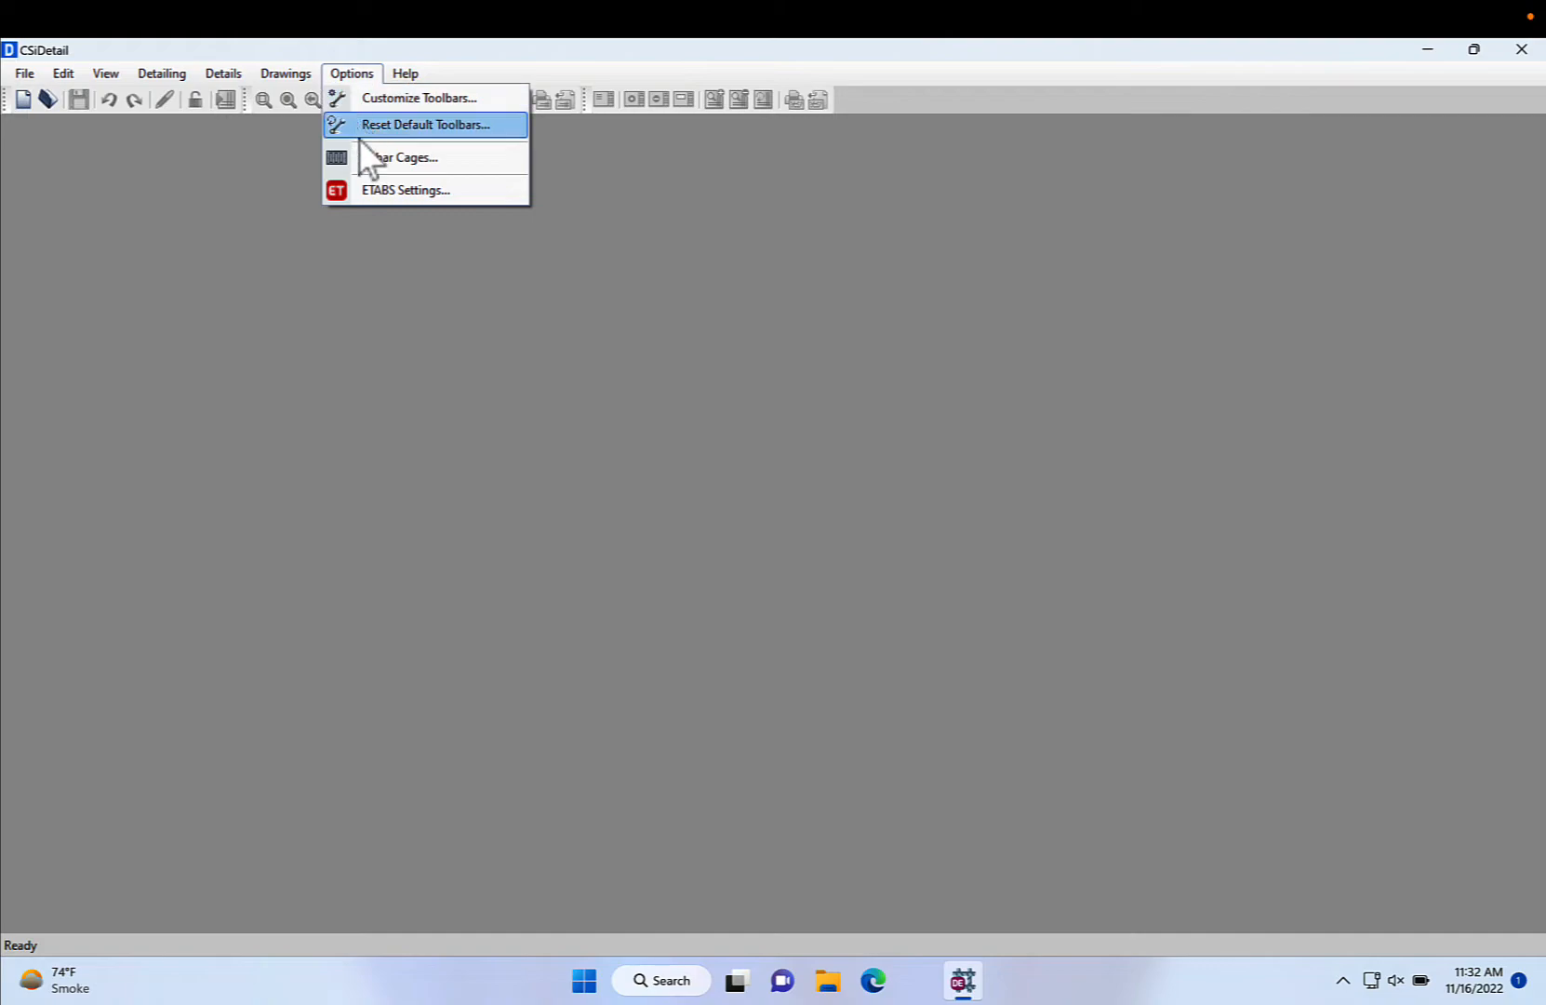
pyautogui.click(344, 182)
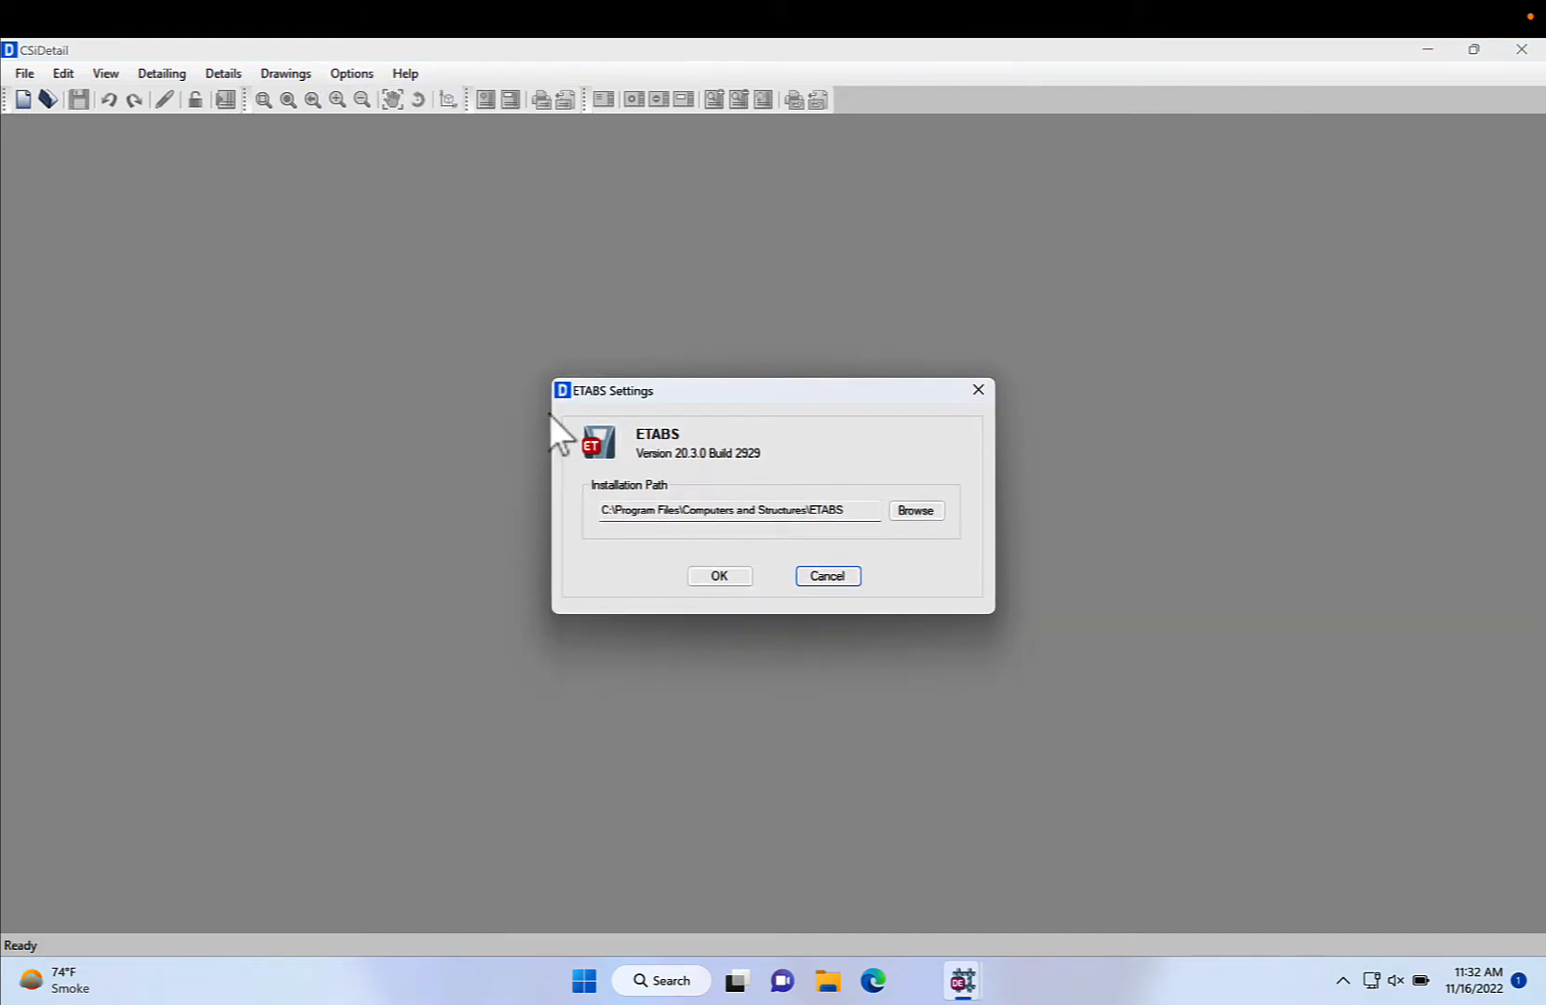
# - Set the ETABS installation path to the ETABS application in C:\Program Files\Computers and Structures\ETABS 20
pyautogui.click(898, 511)
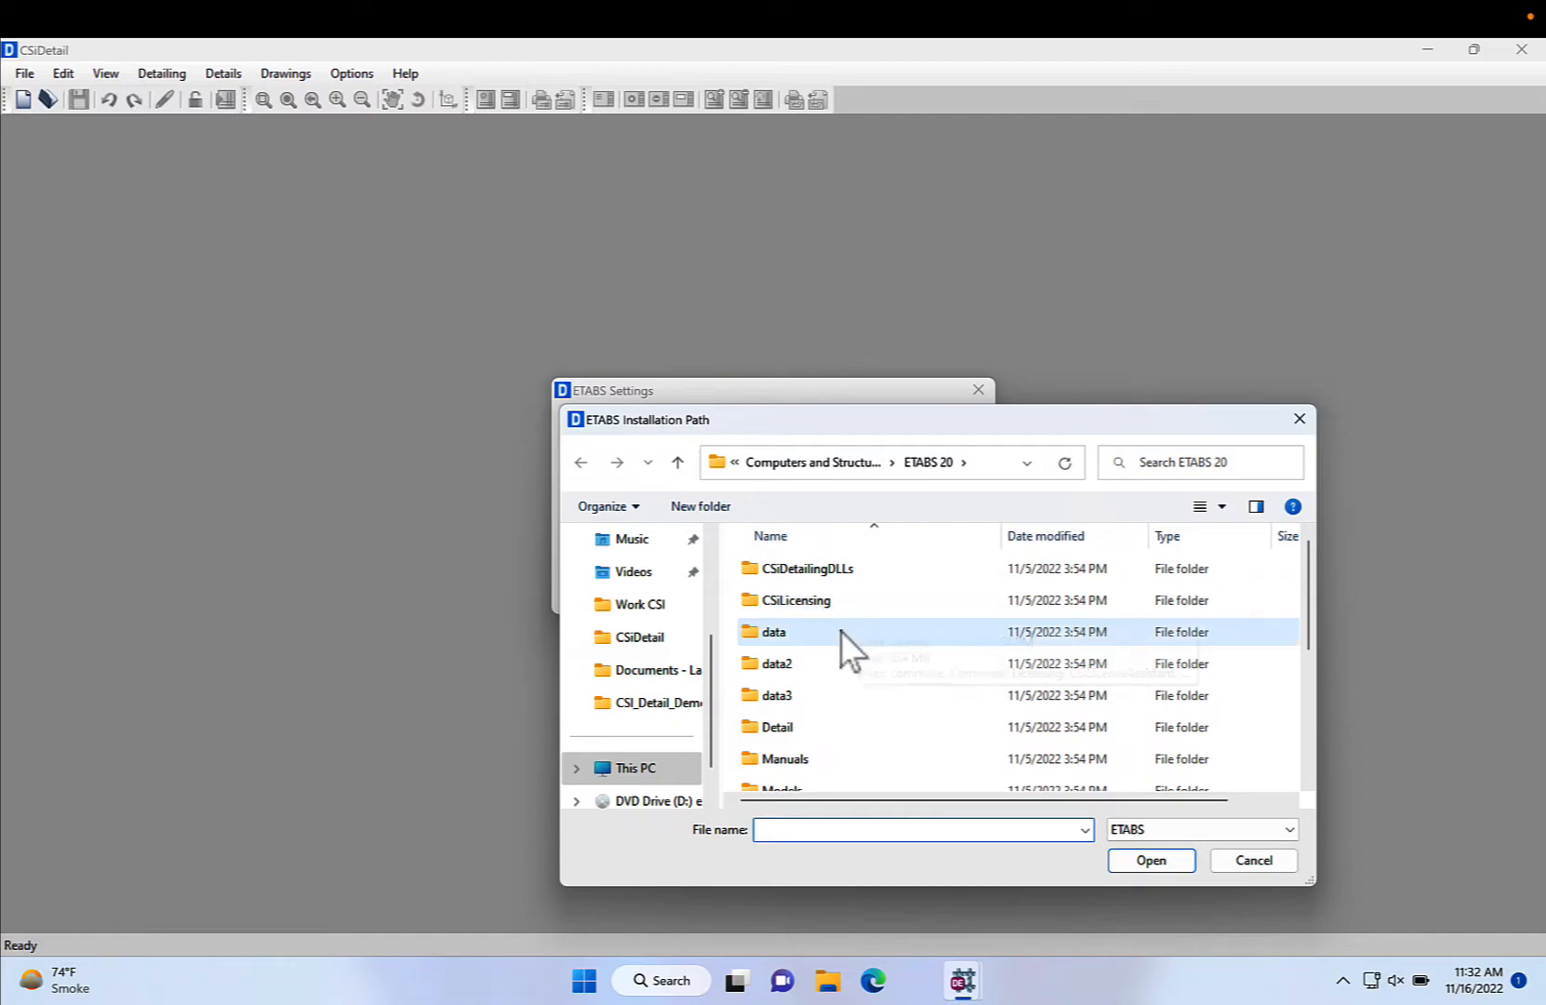
pyautogui.click(693, 764)
pyautogui.click(791, 606)
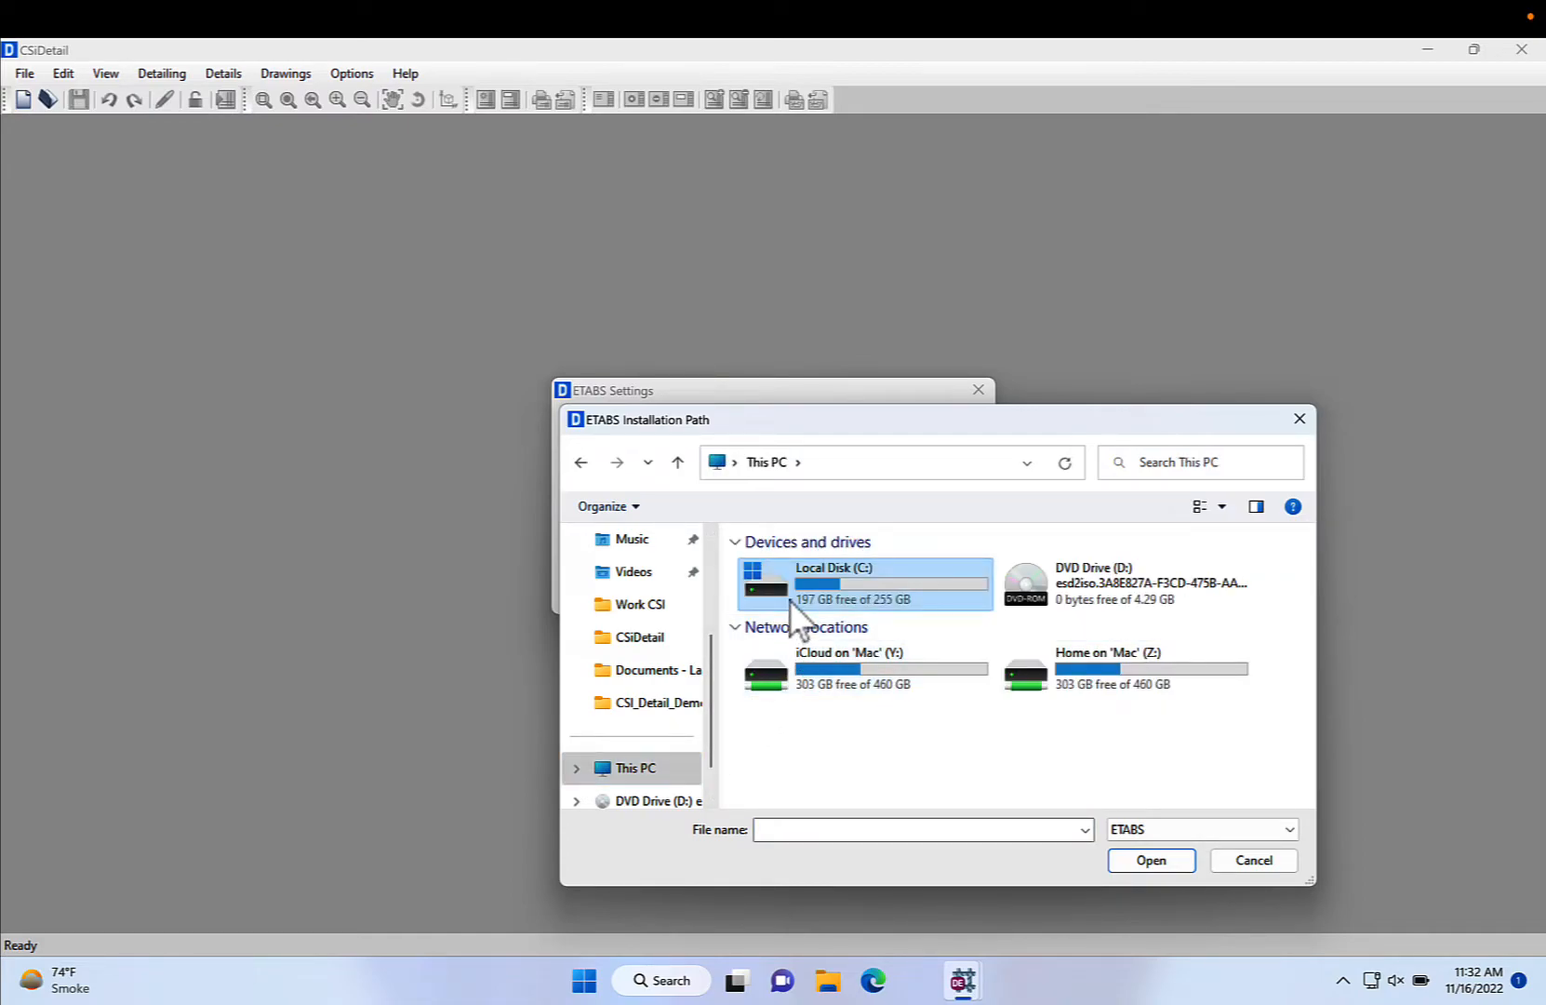
pyautogui.doubleClick(790, 607)
pyautogui.doubleClick(794, 689)
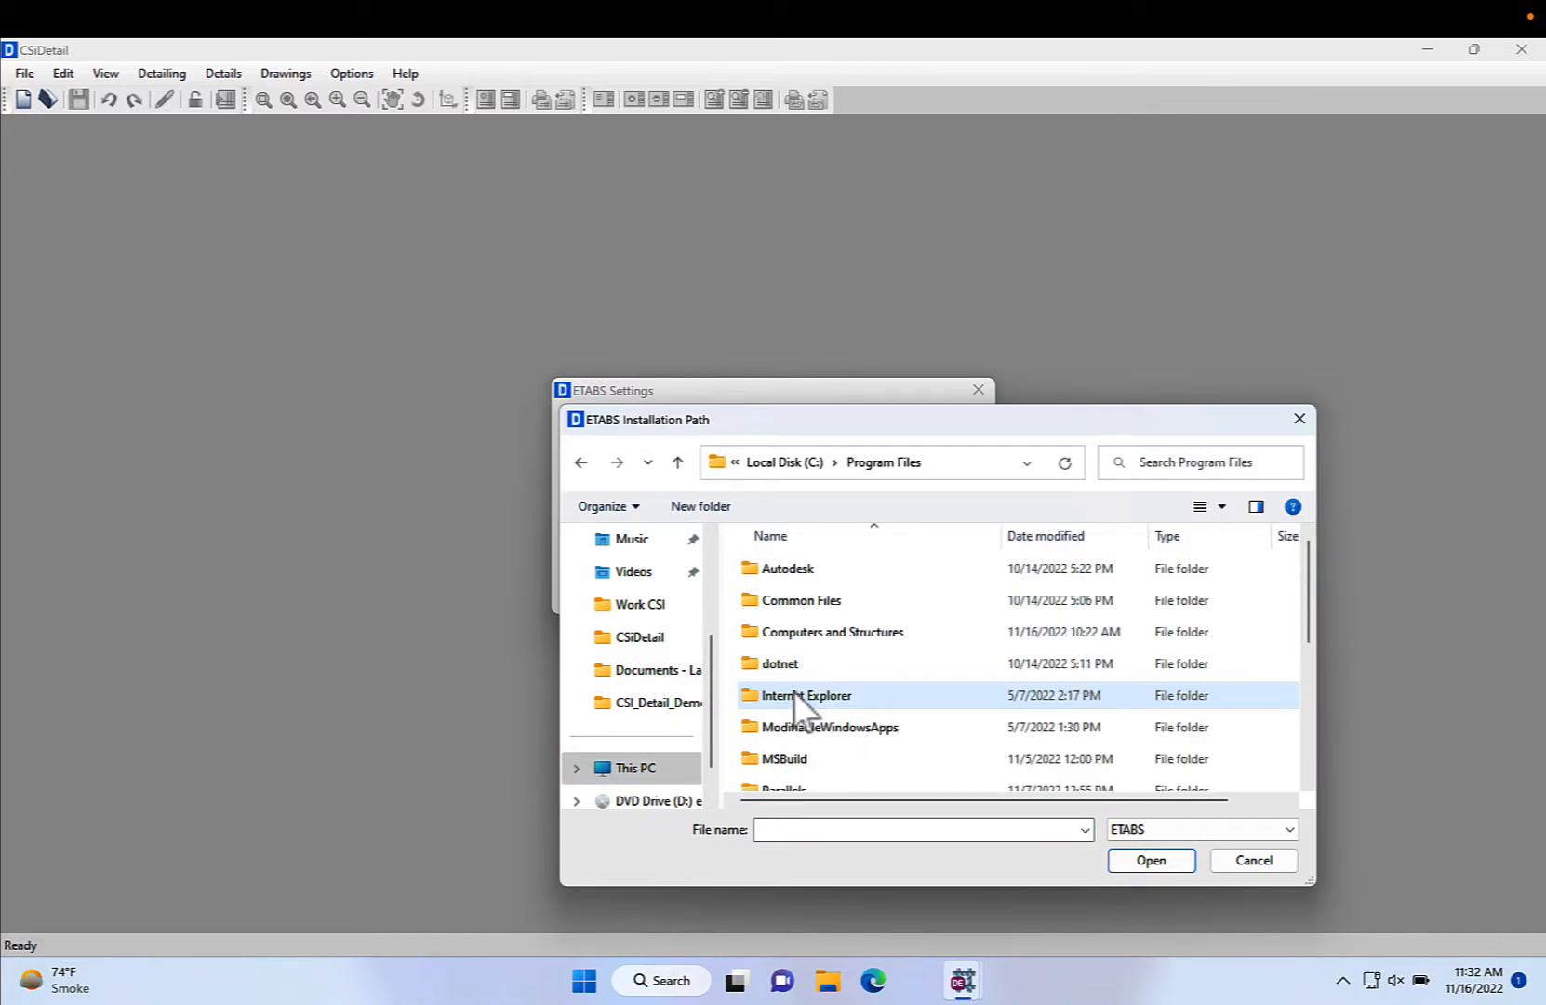
pyautogui.doubleClick(812, 635)
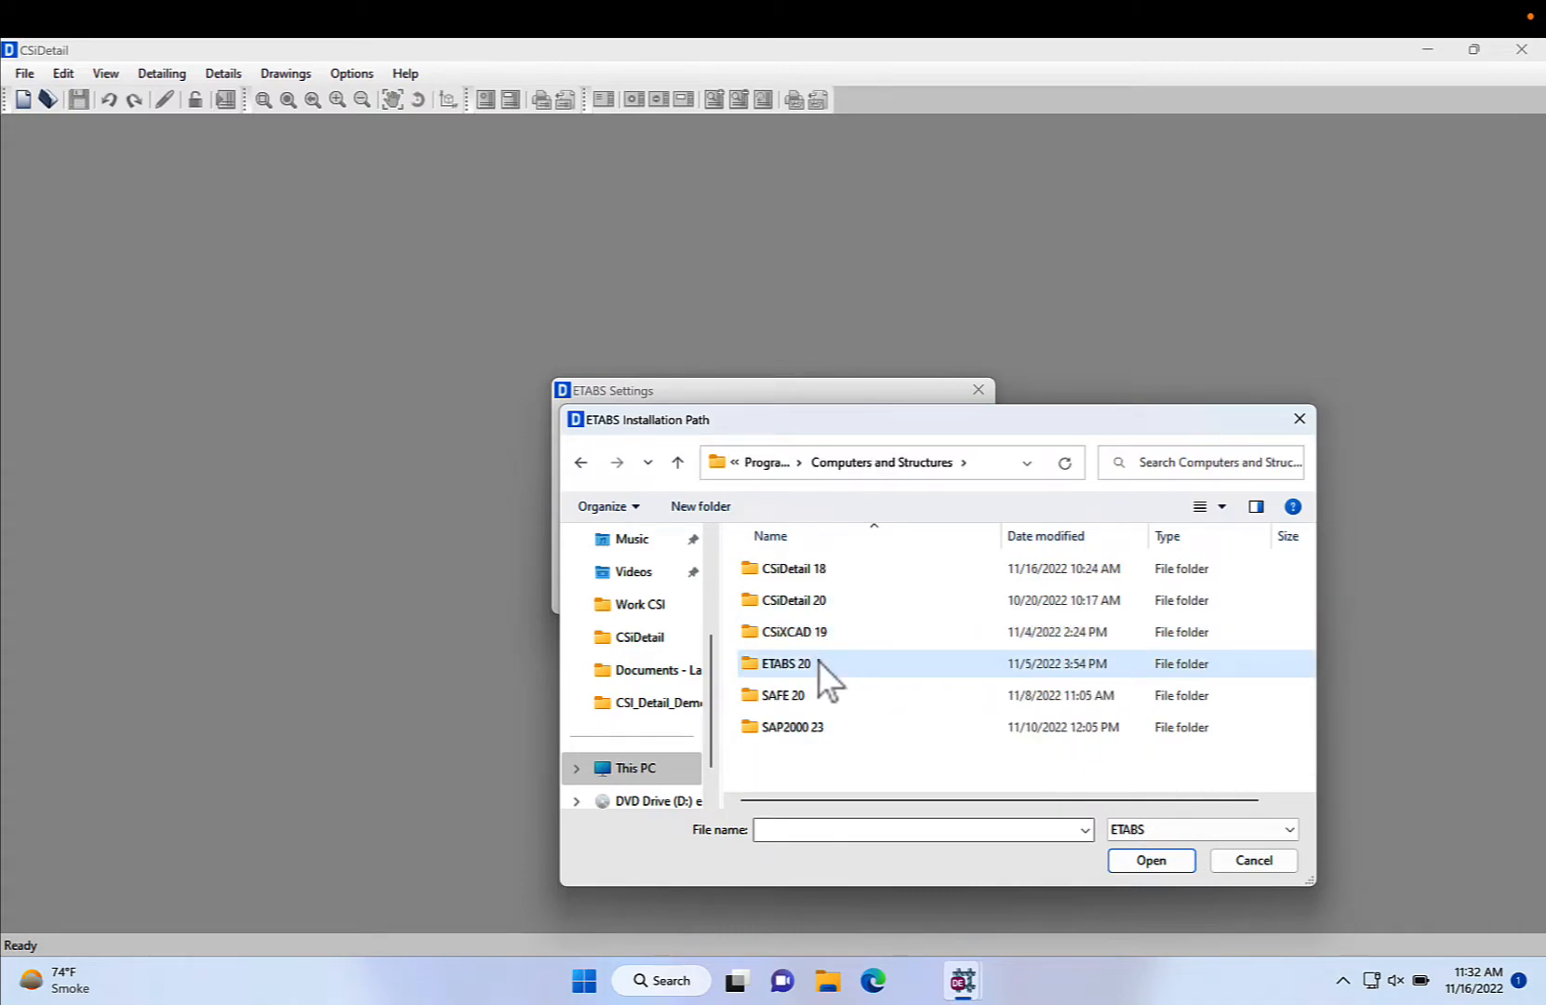
pyautogui.doubleClick(818, 660)
pyautogui.scroll(-5, 833, 689)
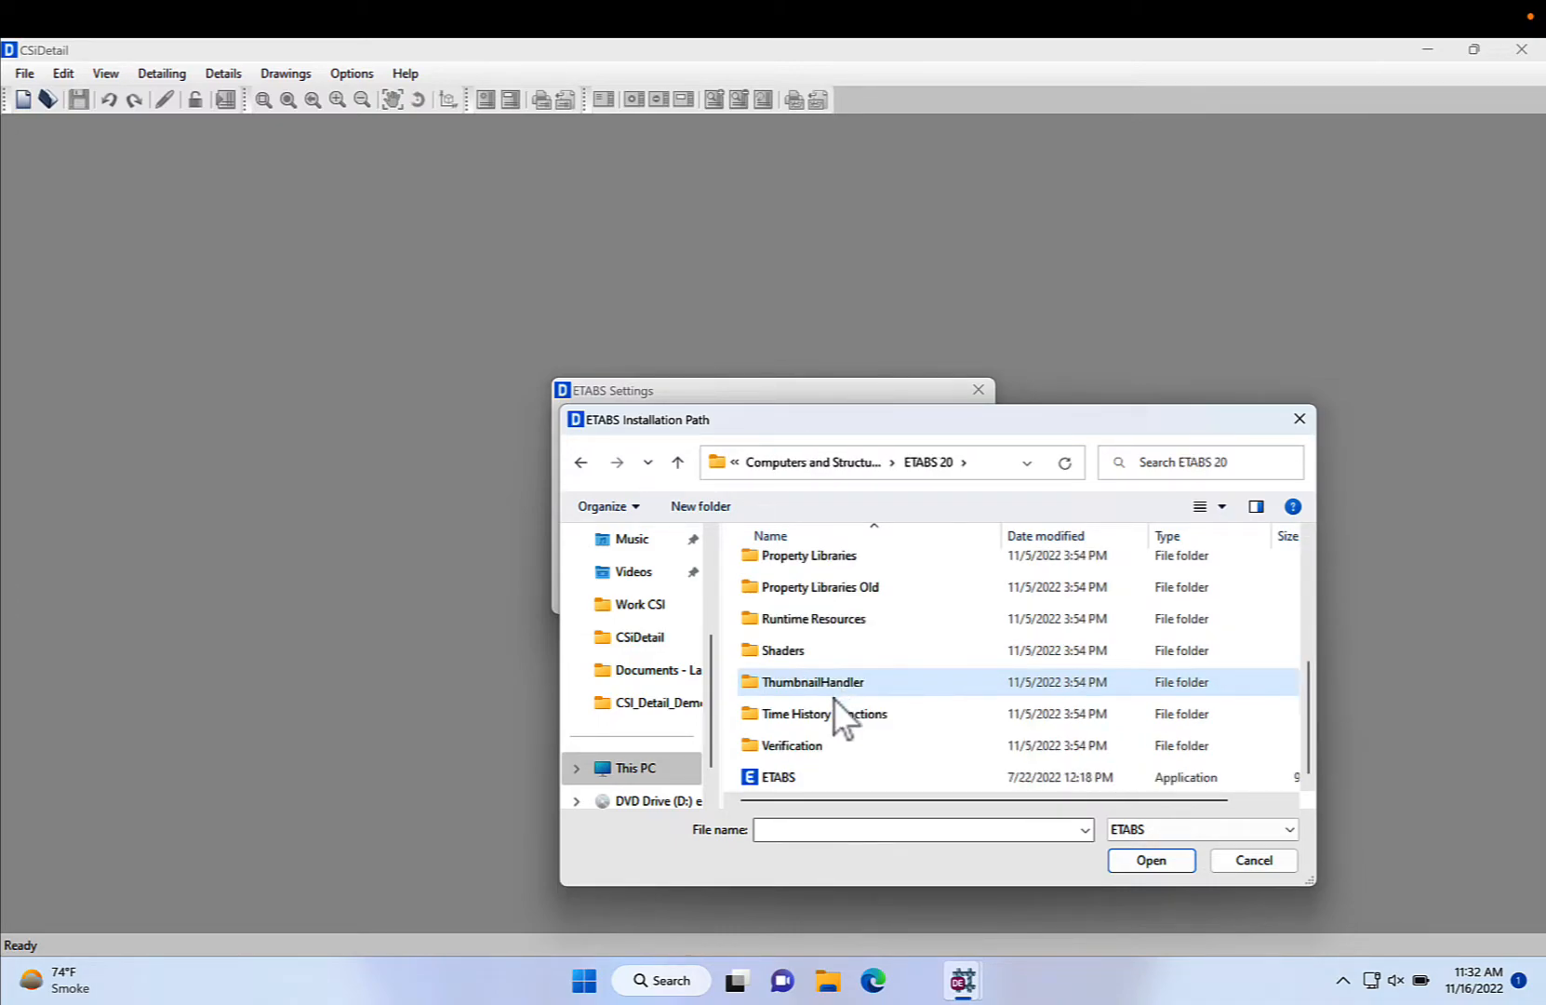
pyautogui.click(812, 776)
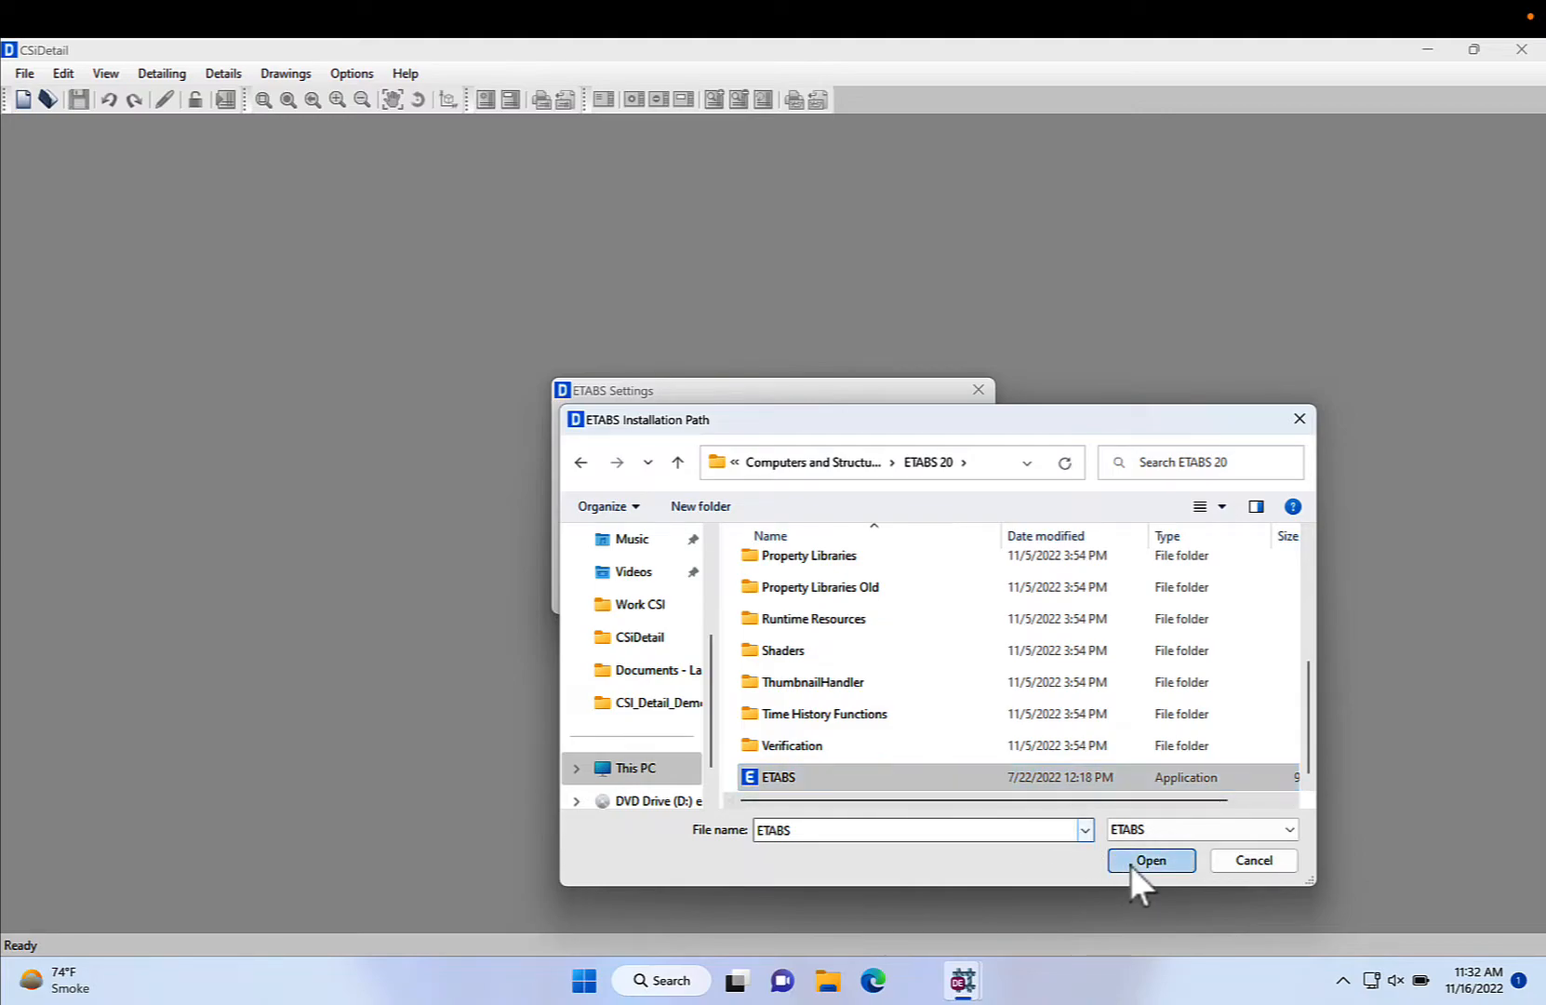
pyautogui.click(1130, 864)
pyautogui.click(718, 575)
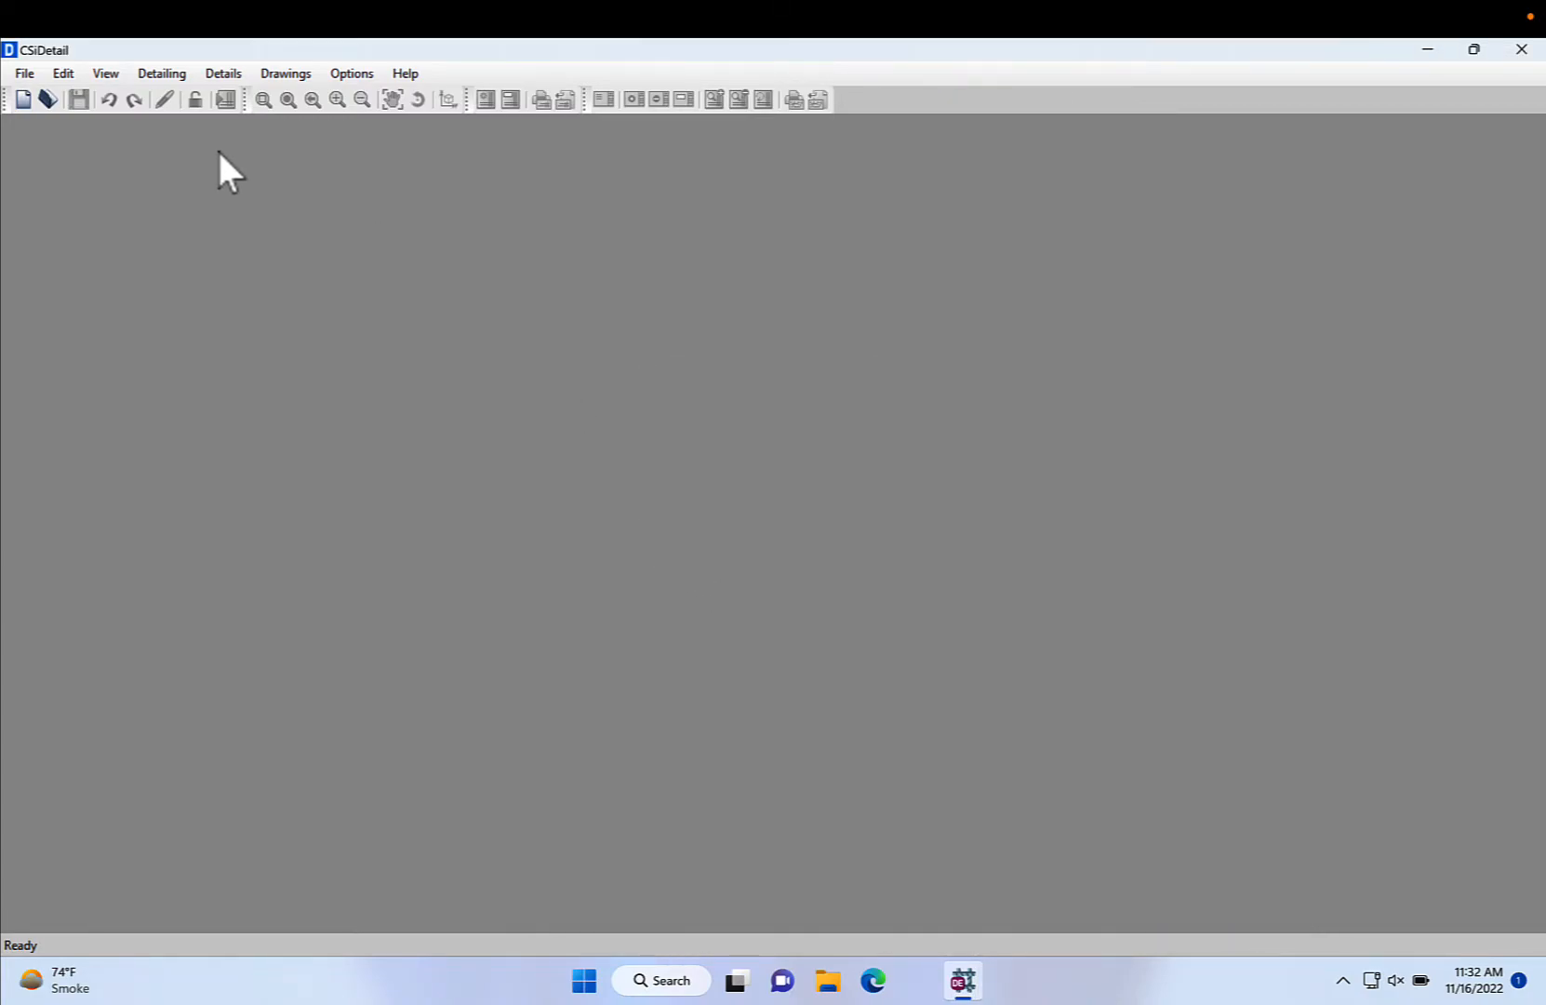
# - Start a new detailing project from the CSI_Detail_Demo ETABS model file and dismiss the import warnings
pyautogui.click(24, 73)
pyautogui.click(41, 95)
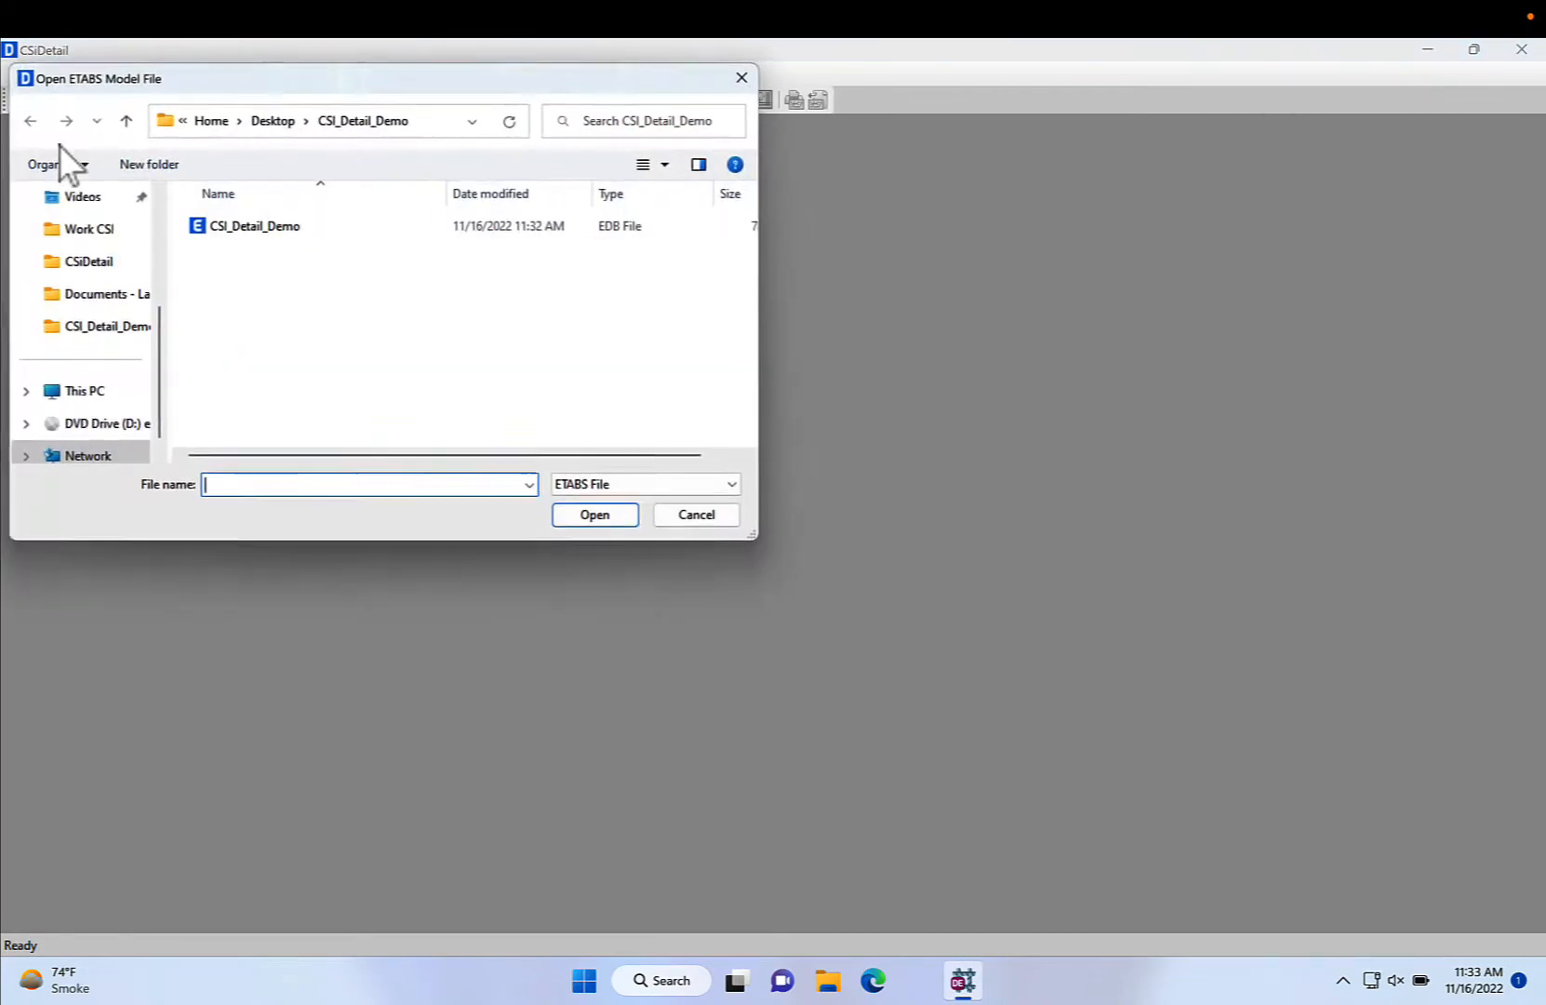
pyautogui.click(248, 233)
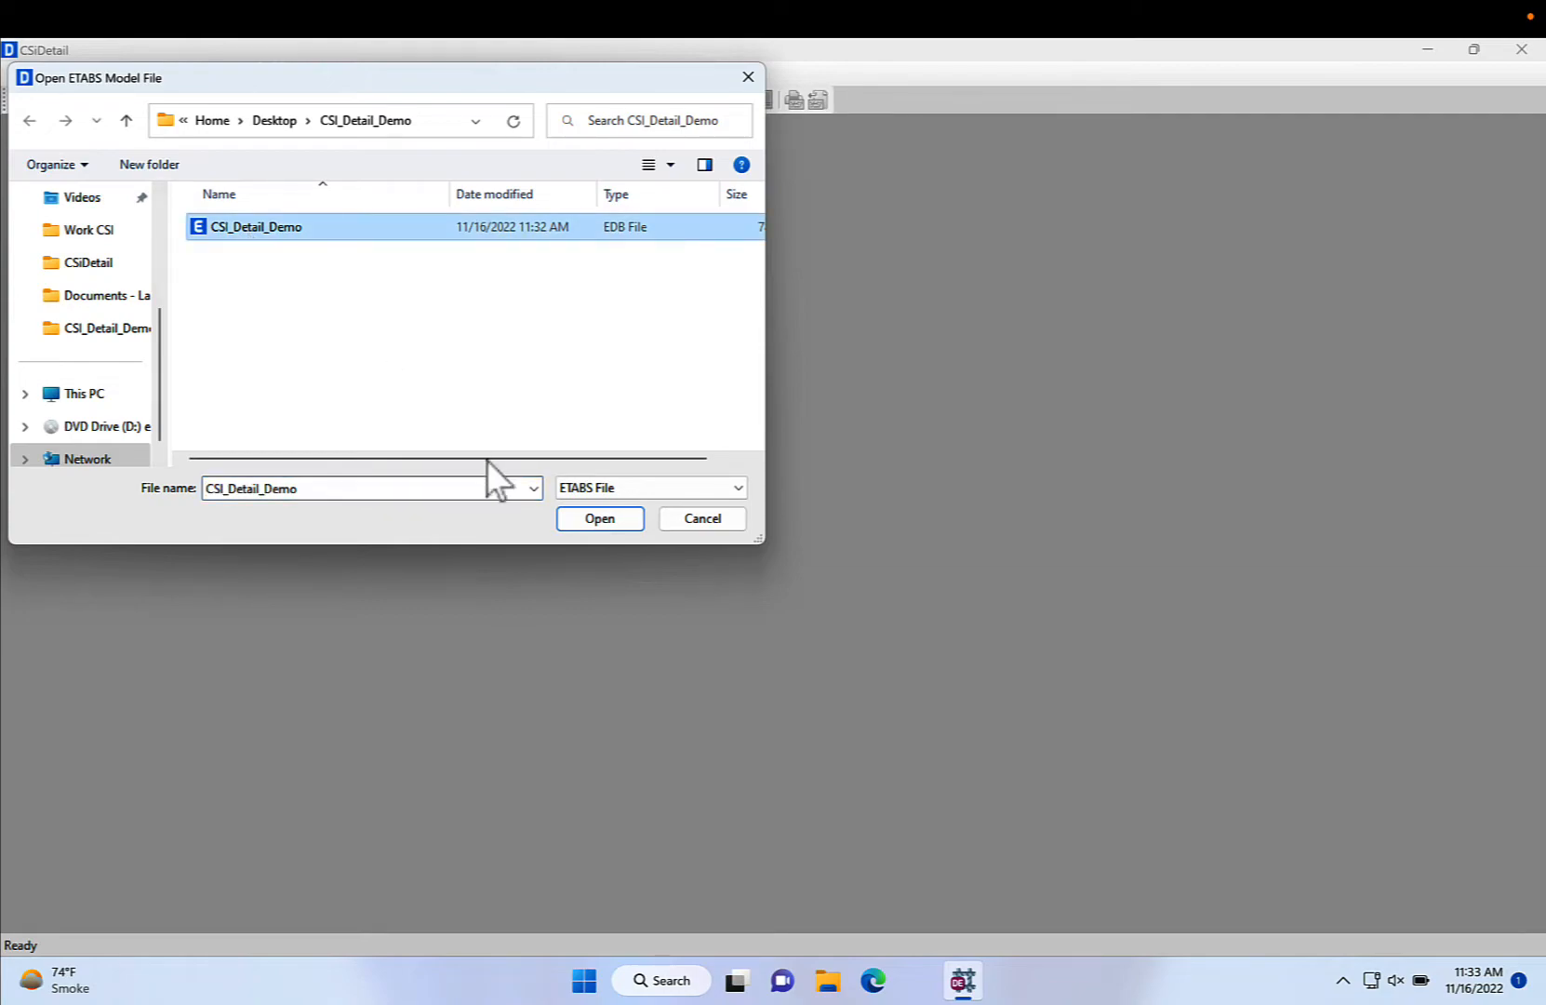
pyautogui.click(590, 523)
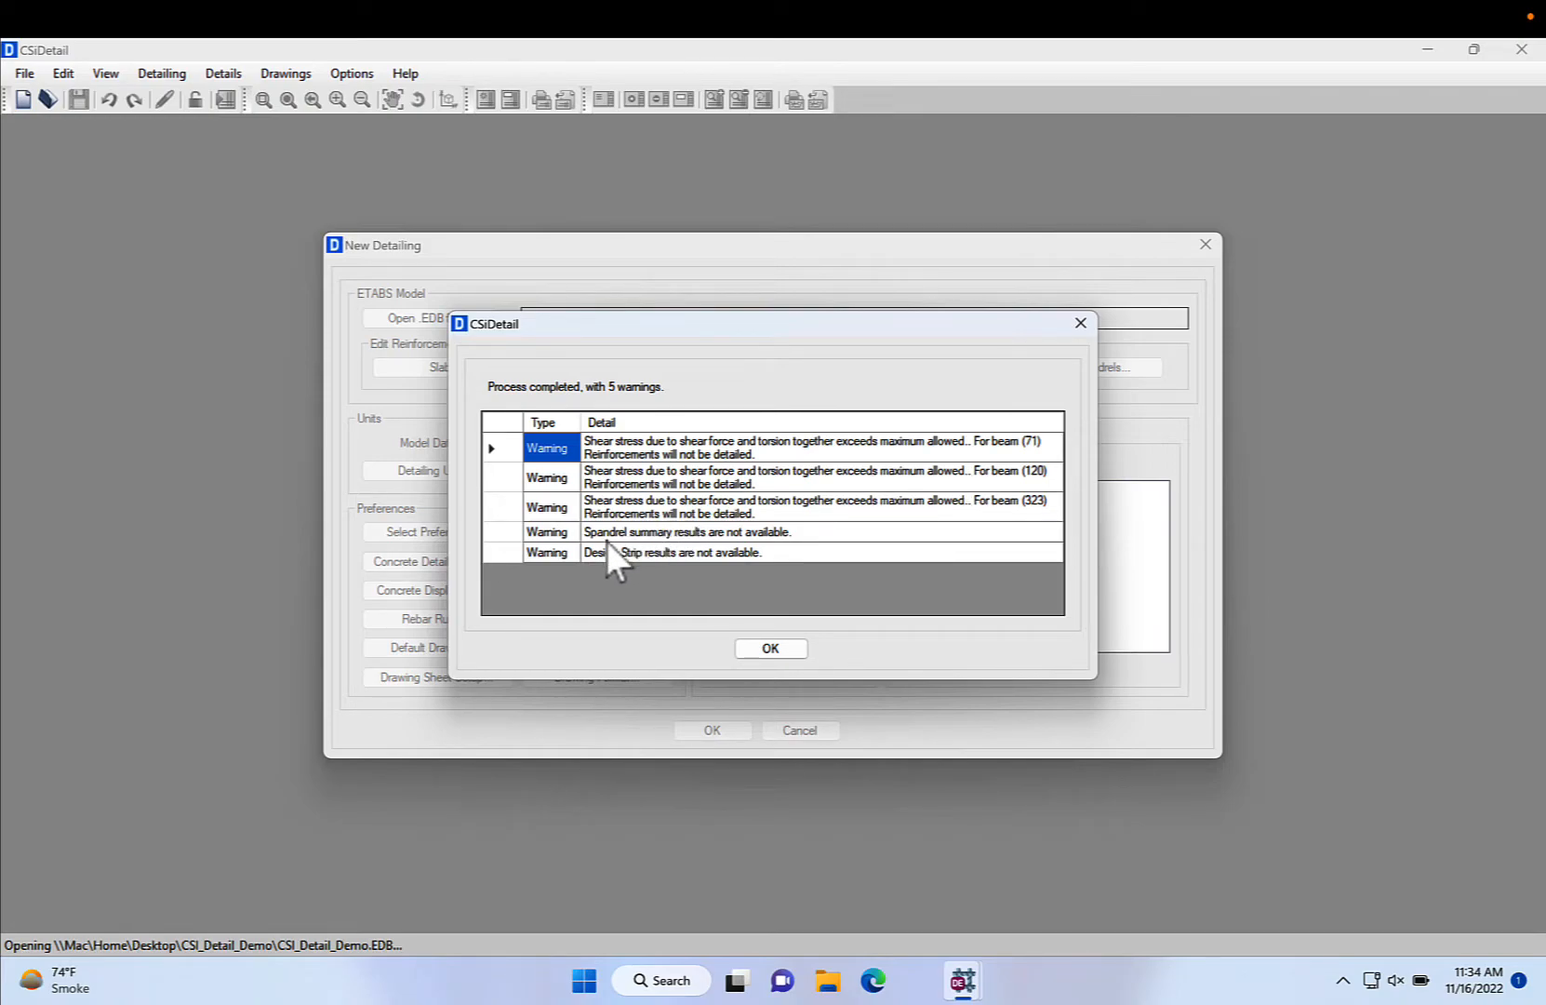
pyautogui.click(786, 646)
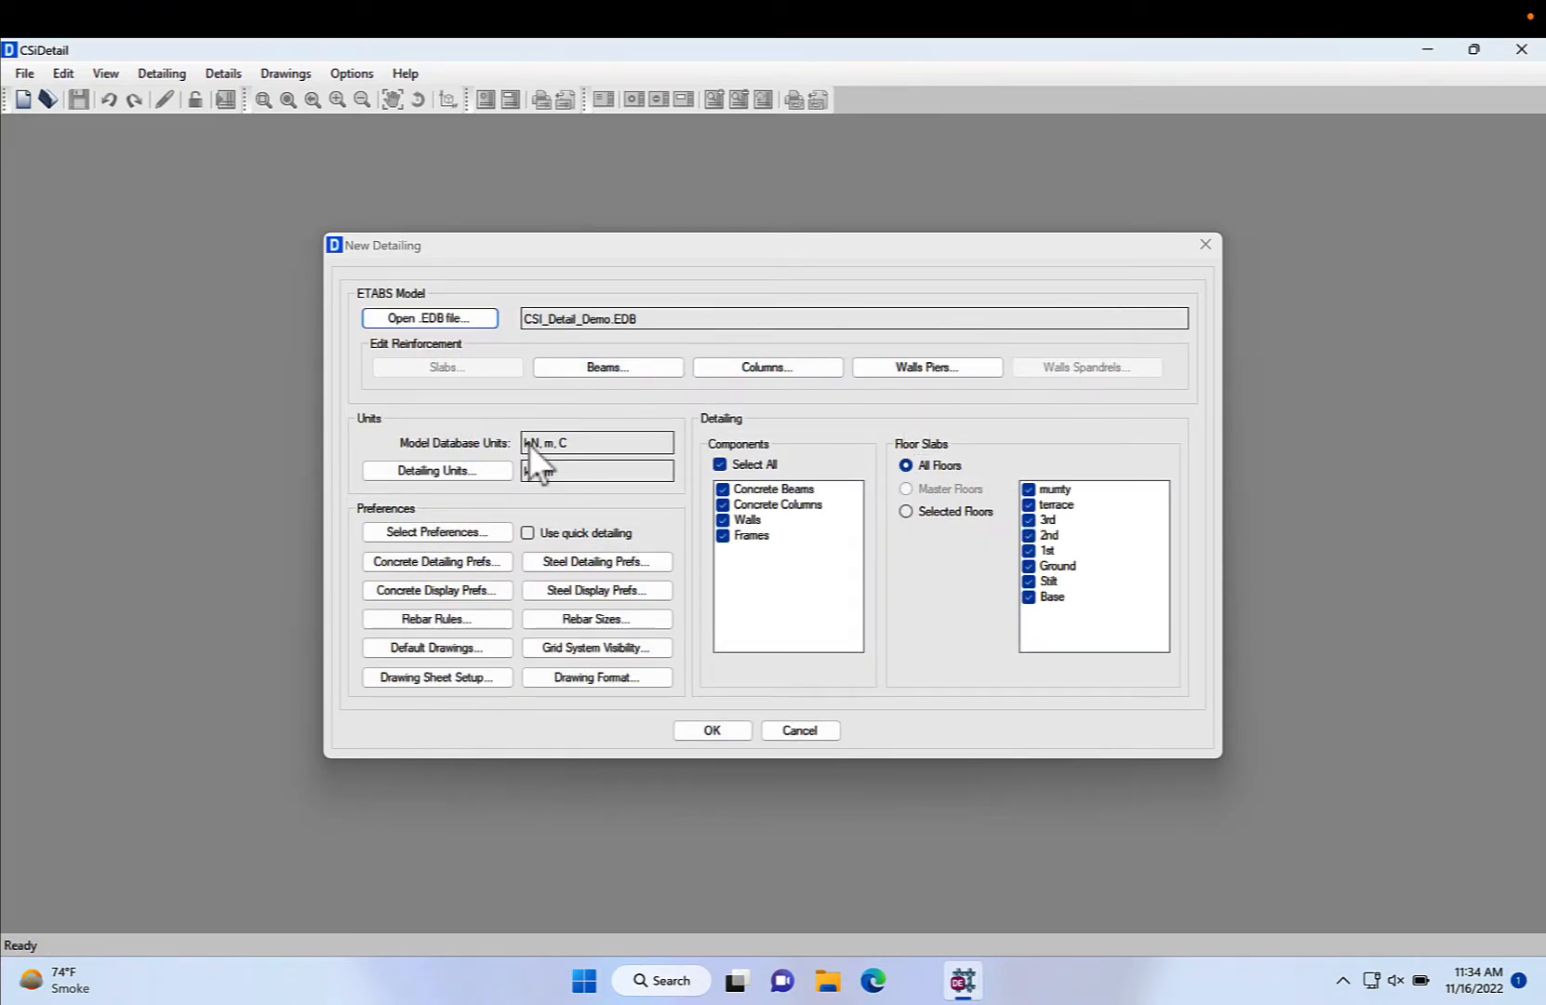
# - Review the concrete detailing preferences for slabs, beams, columns and walls, and accept them
pyautogui.click(440, 562)
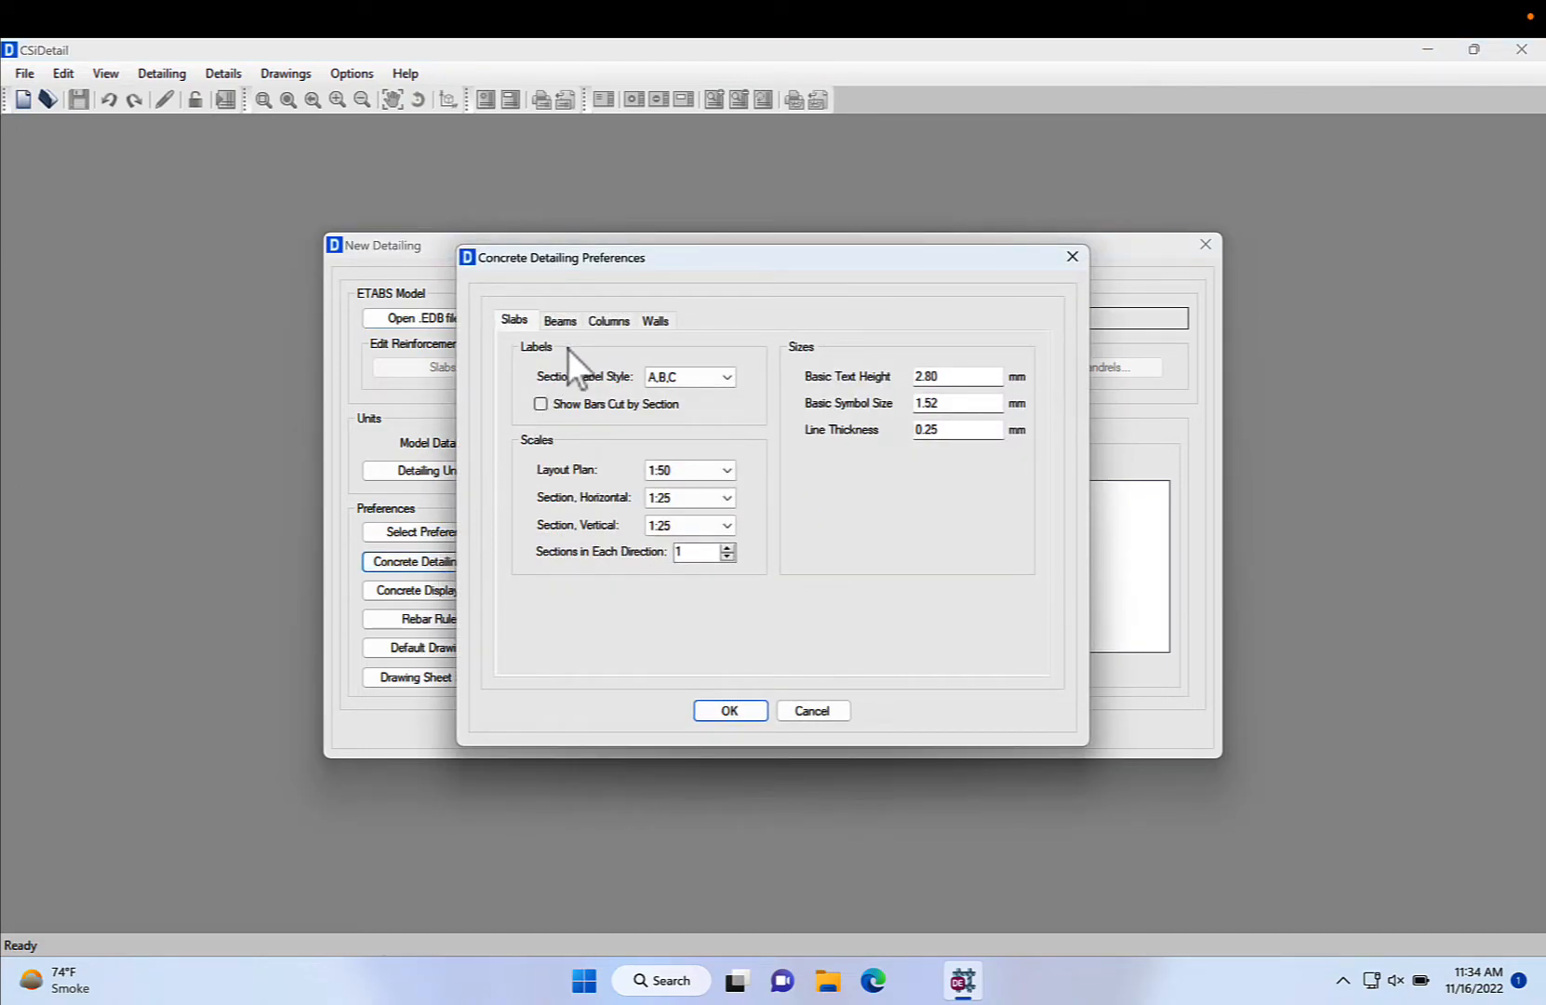
pyautogui.click(569, 324)
pyautogui.click(605, 321)
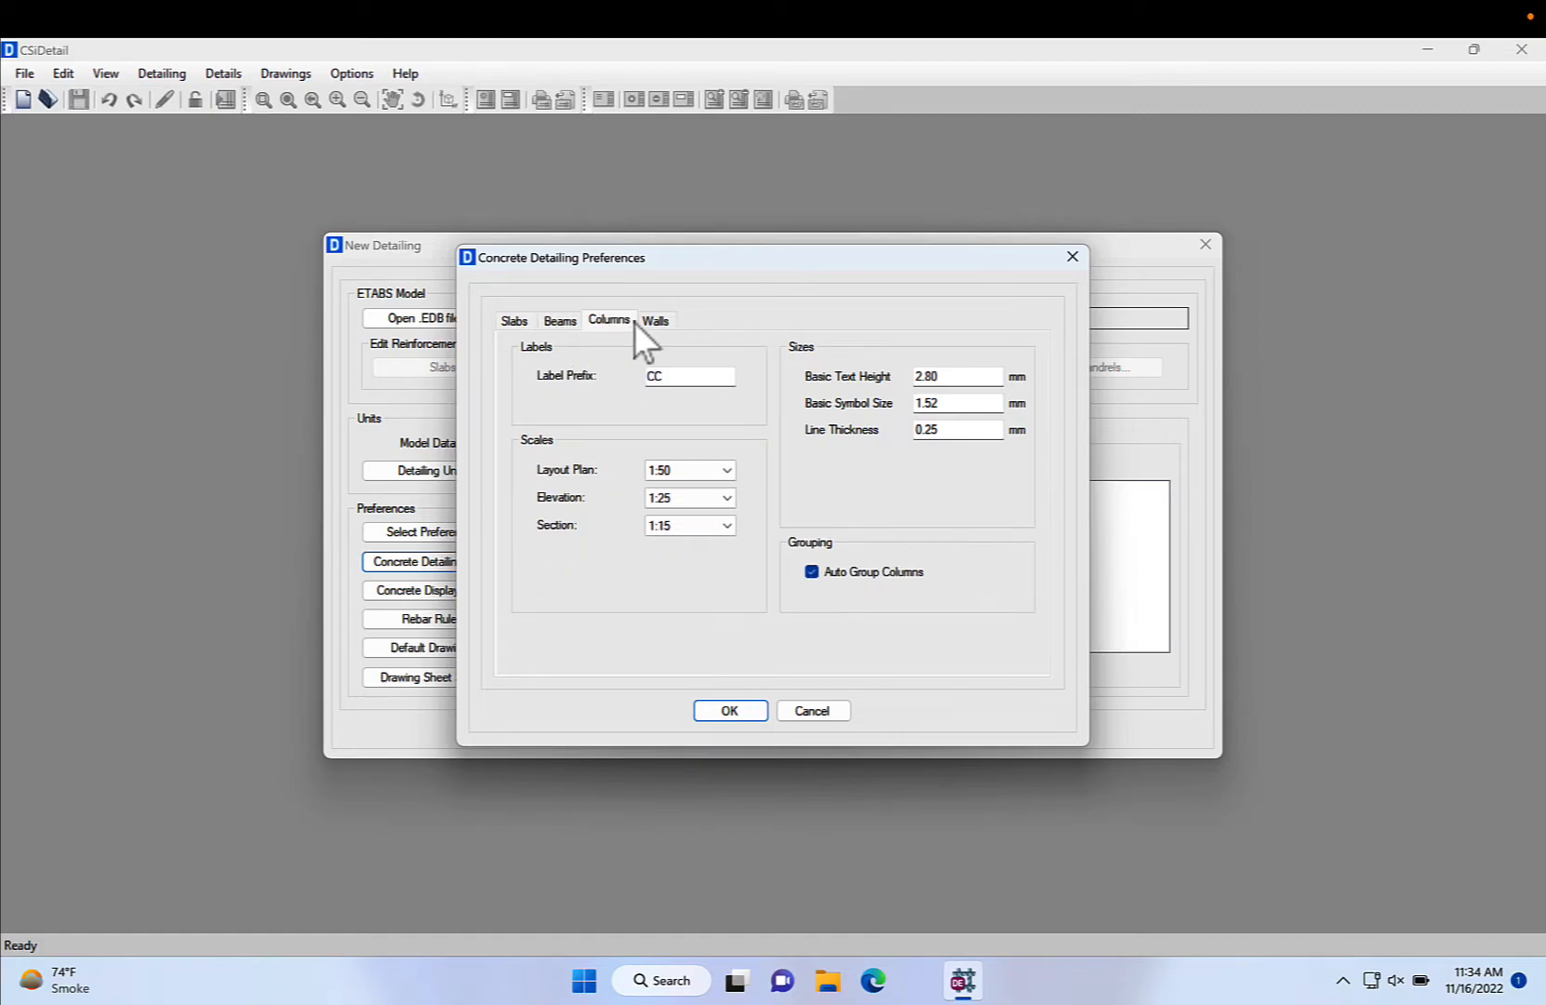
pyautogui.click(653, 321)
pyautogui.click(728, 710)
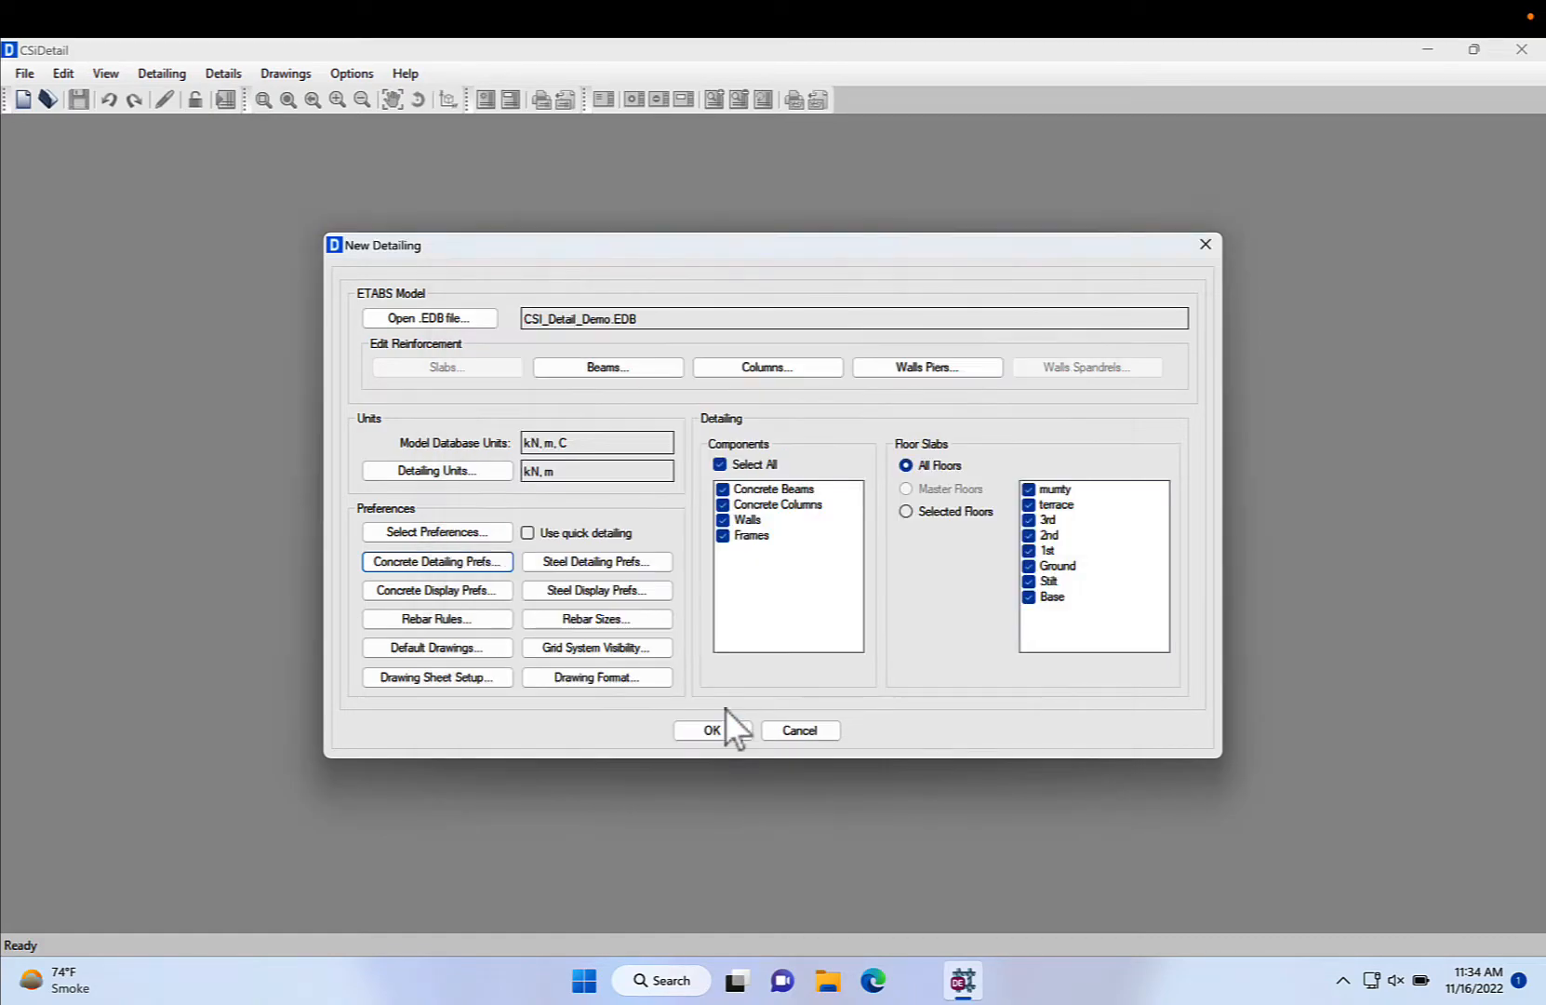
# - Review the concrete display preferences for slabs, beams, columns and walls, and accept them
pyautogui.click(446, 590)
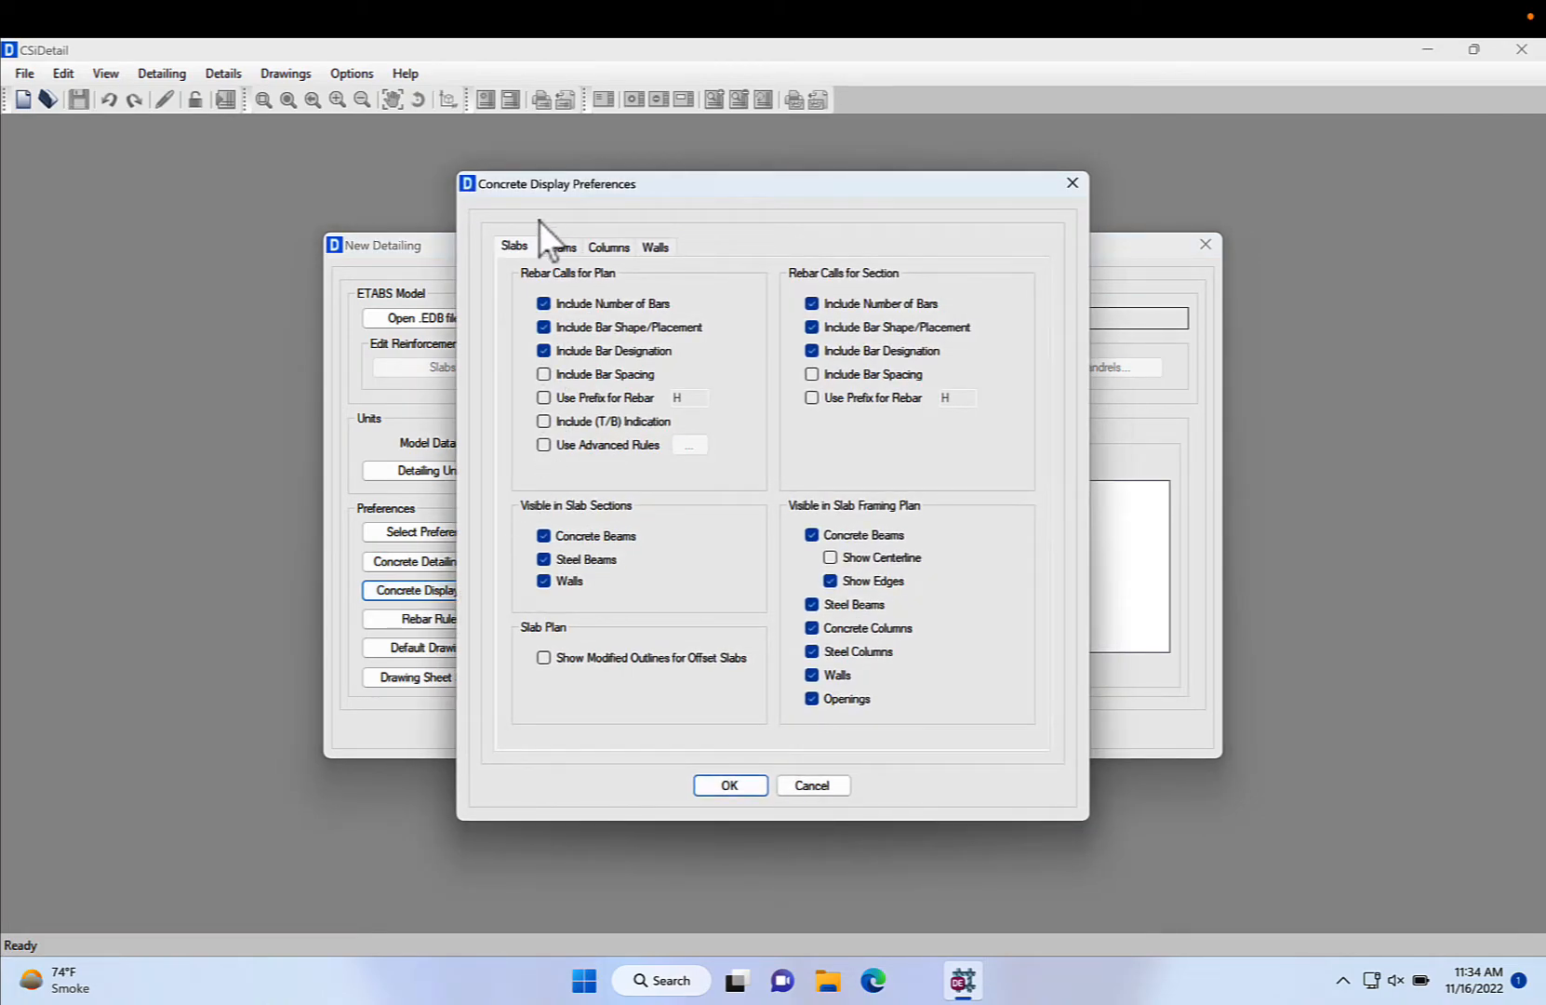
pyautogui.click(564, 246)
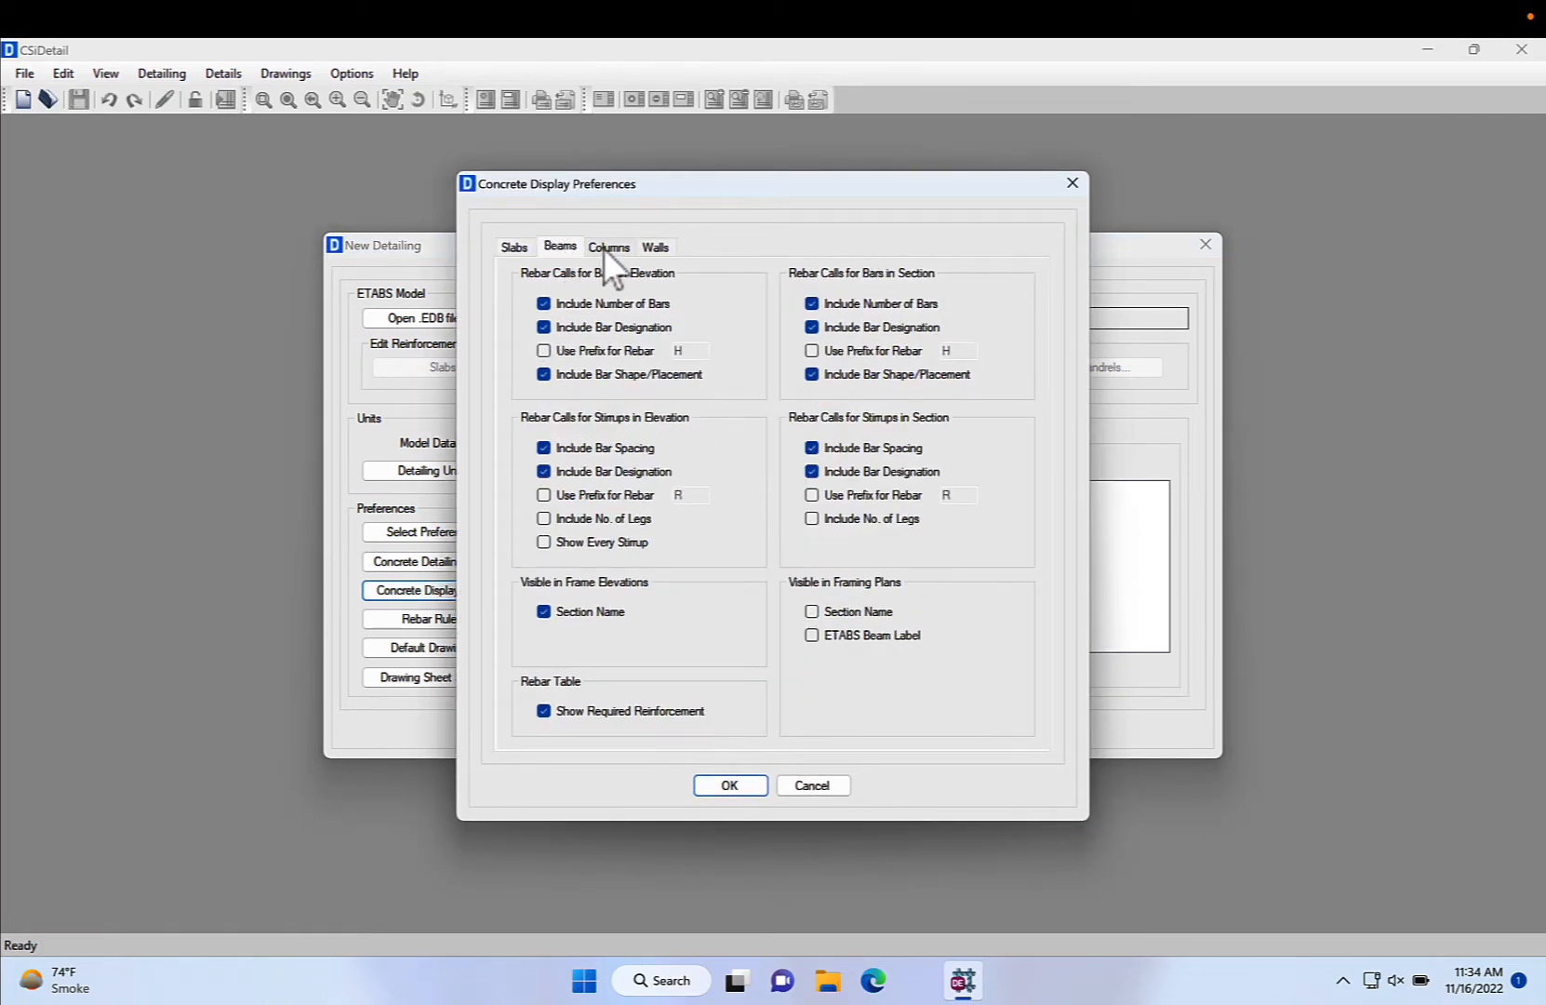
pyautogui.click(604, 246)
pyautogui.click(651, 248)
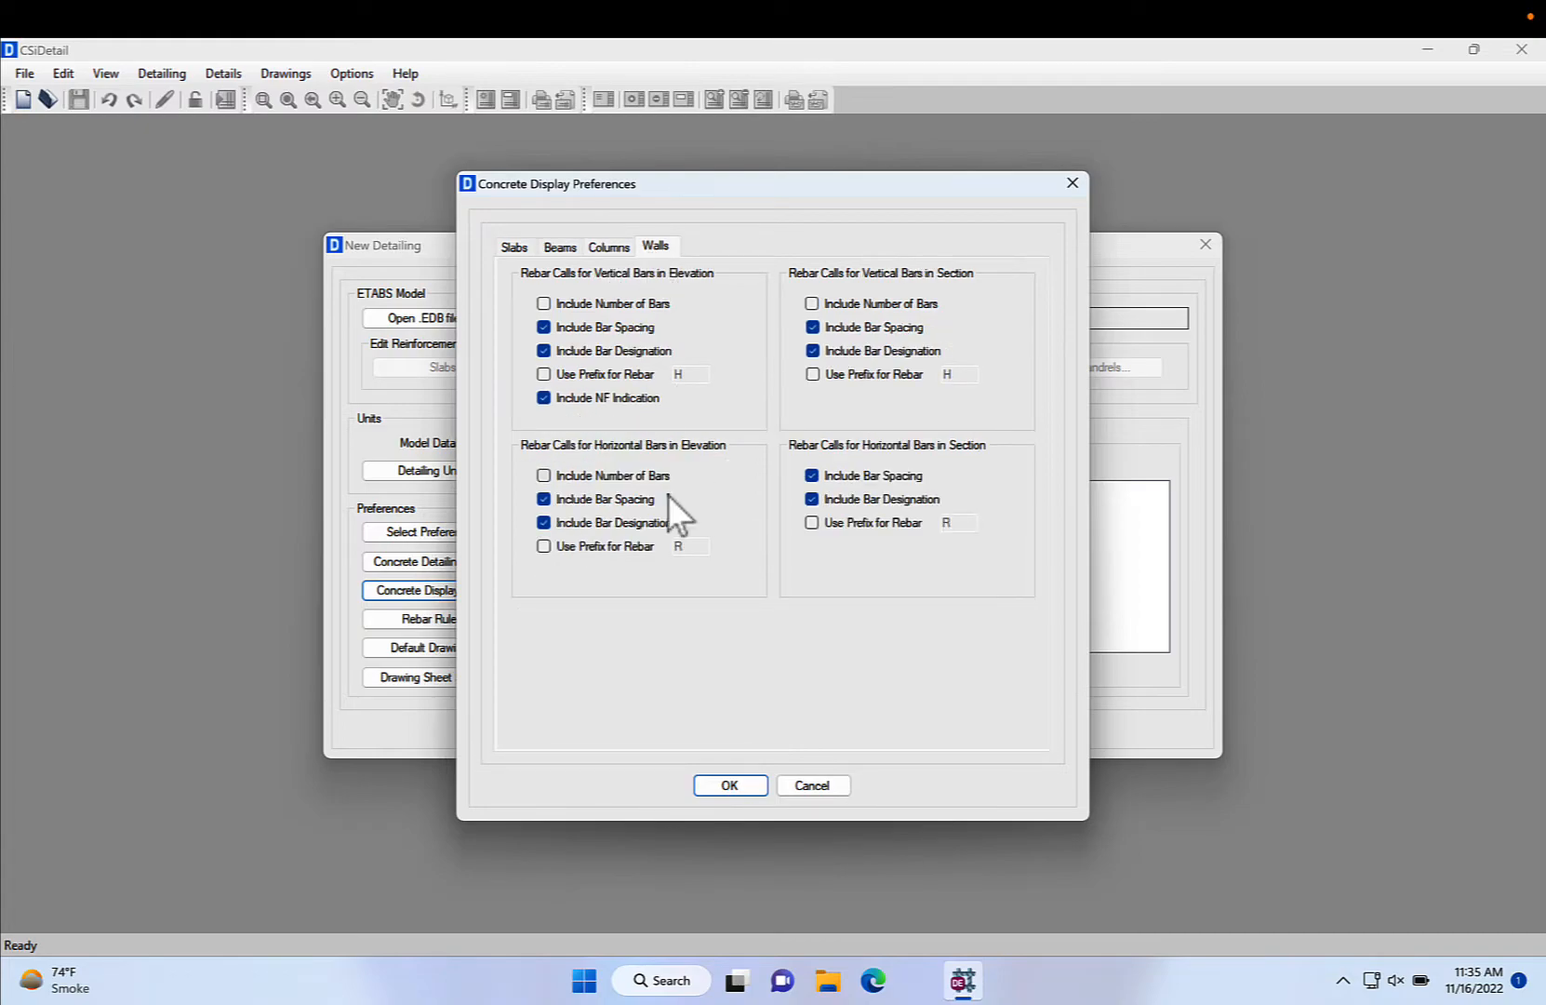
pyautogui.click(730, 786)
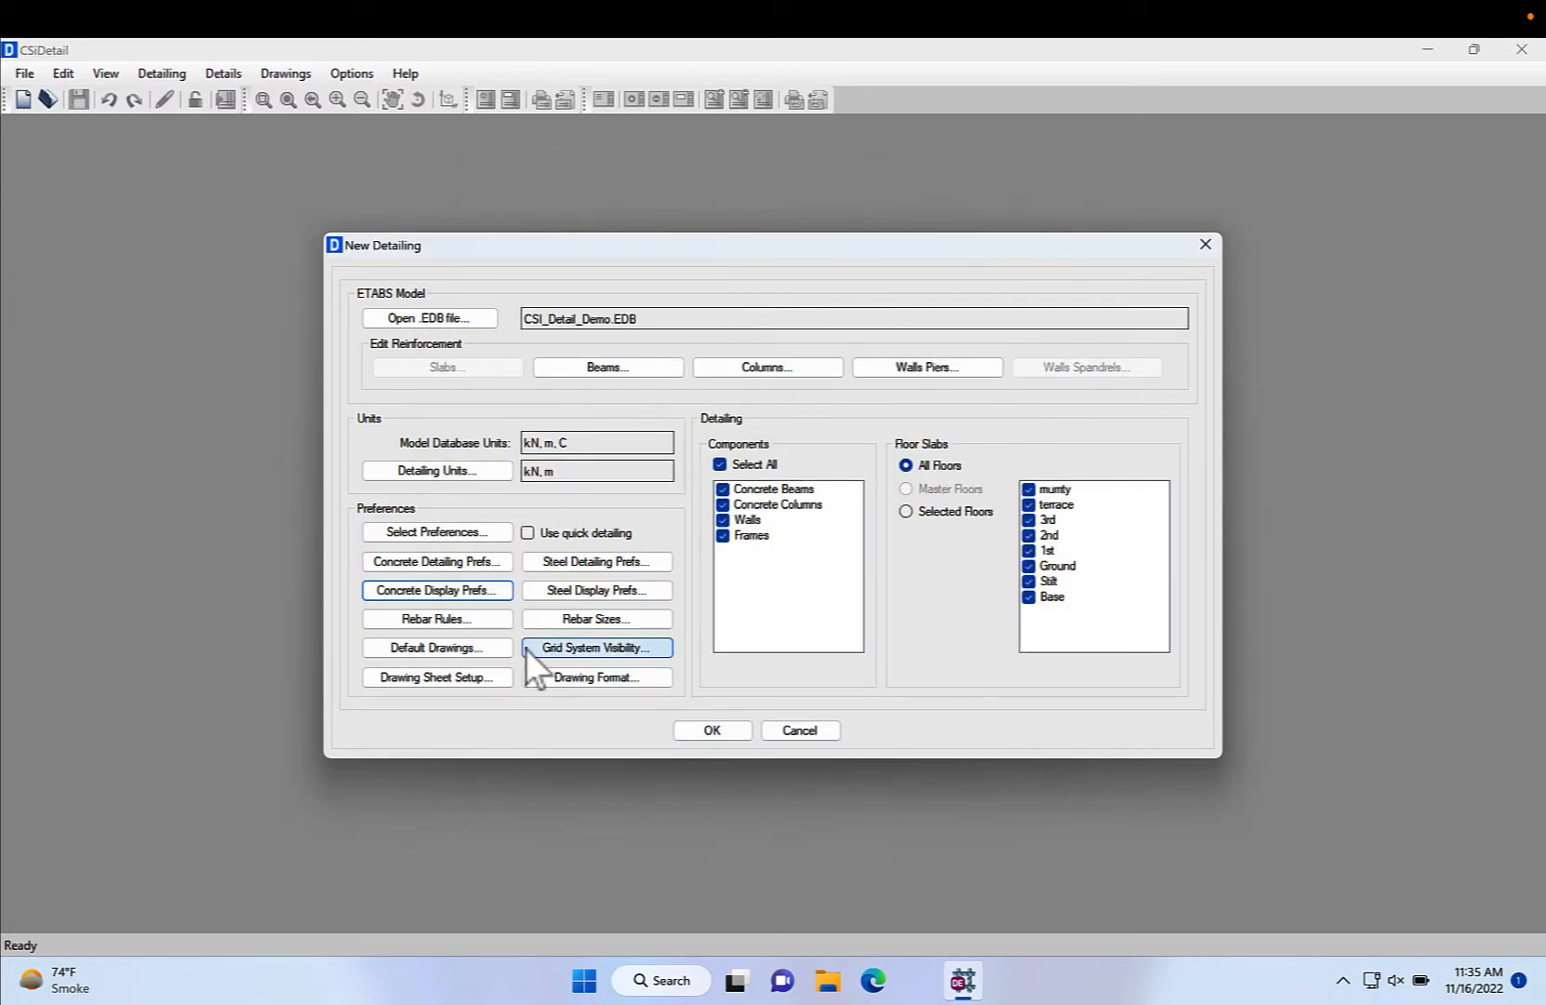
# - Review the rebar selection rules for slabs, beams, columns, piers and spandrels
pyautogui.click(457, 619)
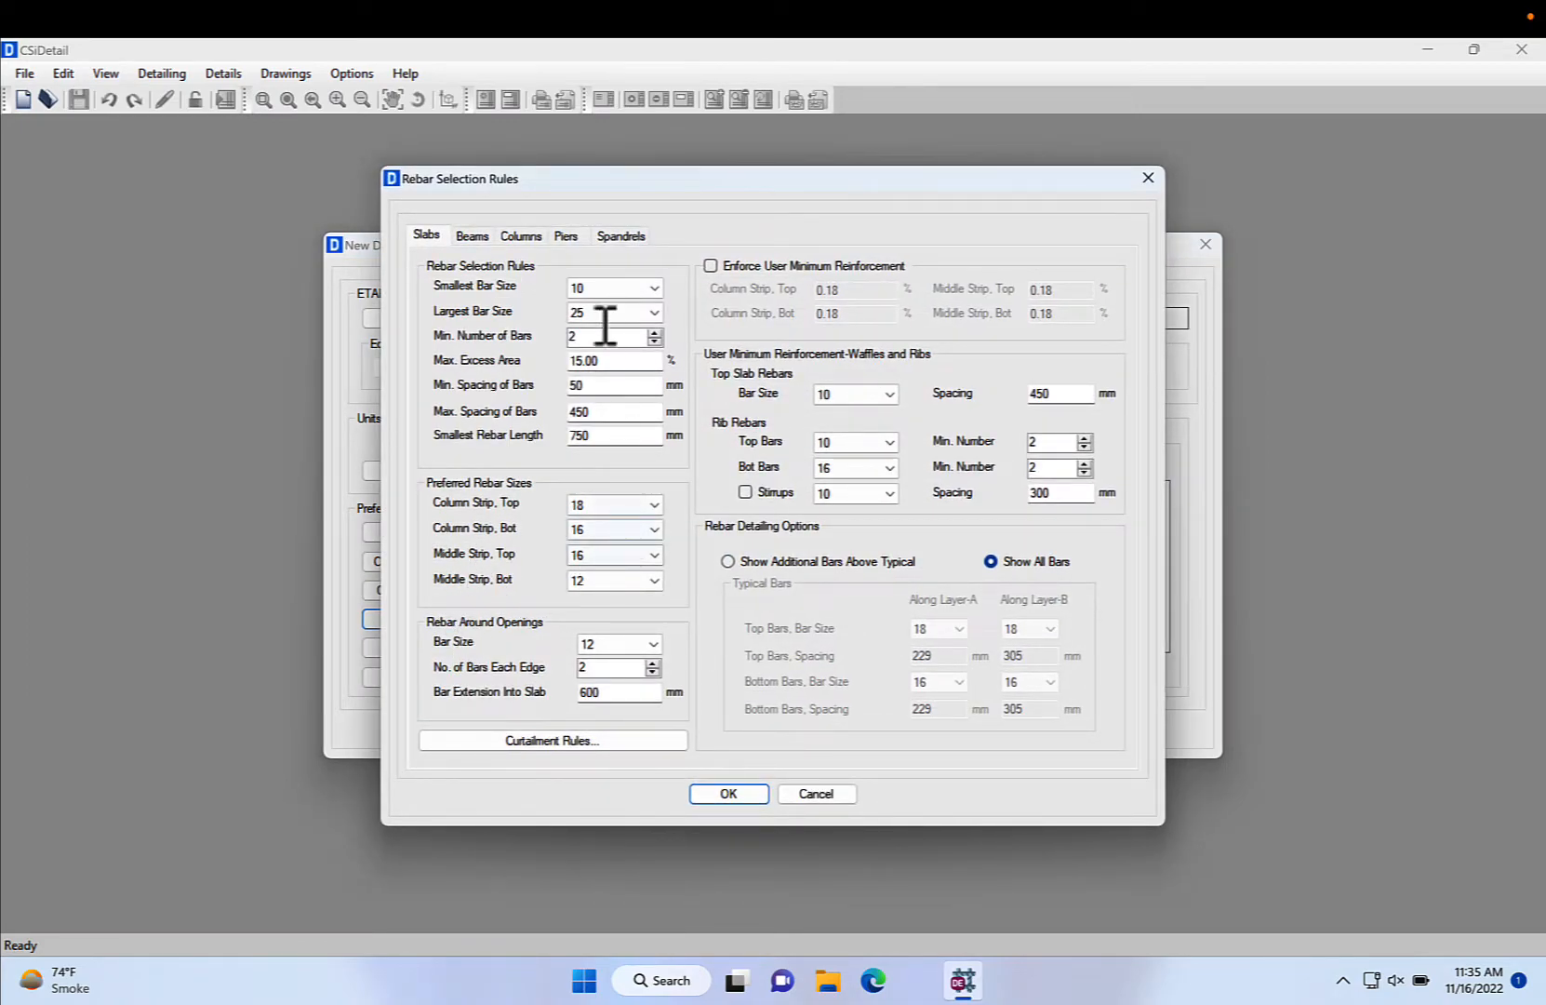
pyautogui.click(479, 238)
pyautogui.click(517, 236)
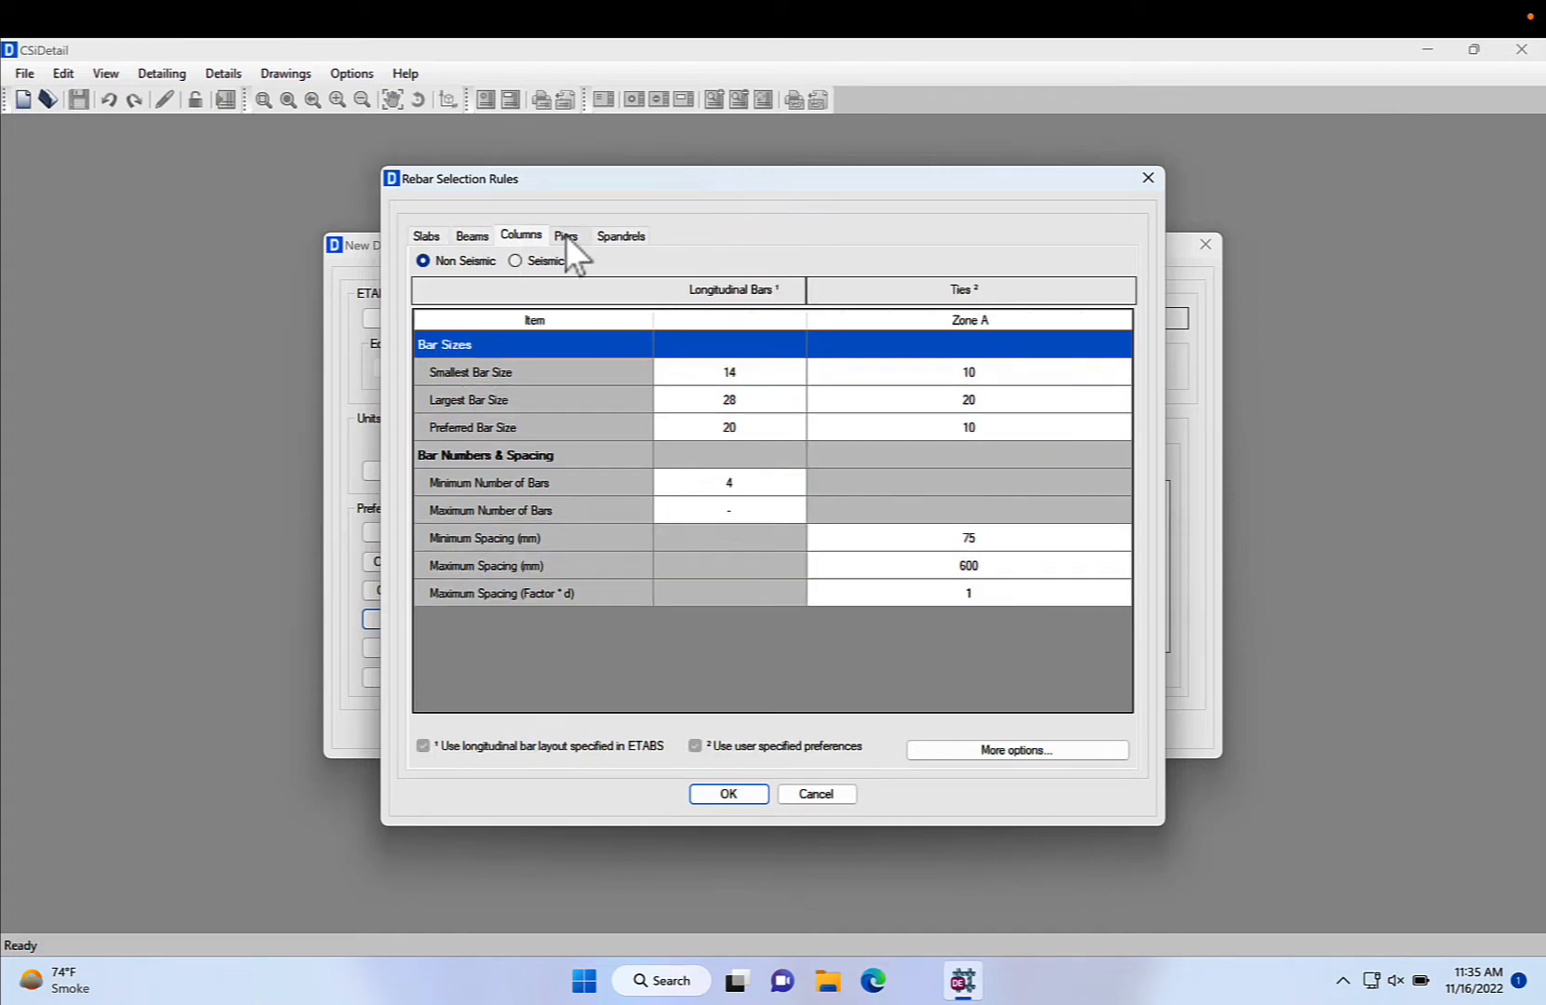
pyautogui.click(566, 235)
pyautogui.click(616, 236)
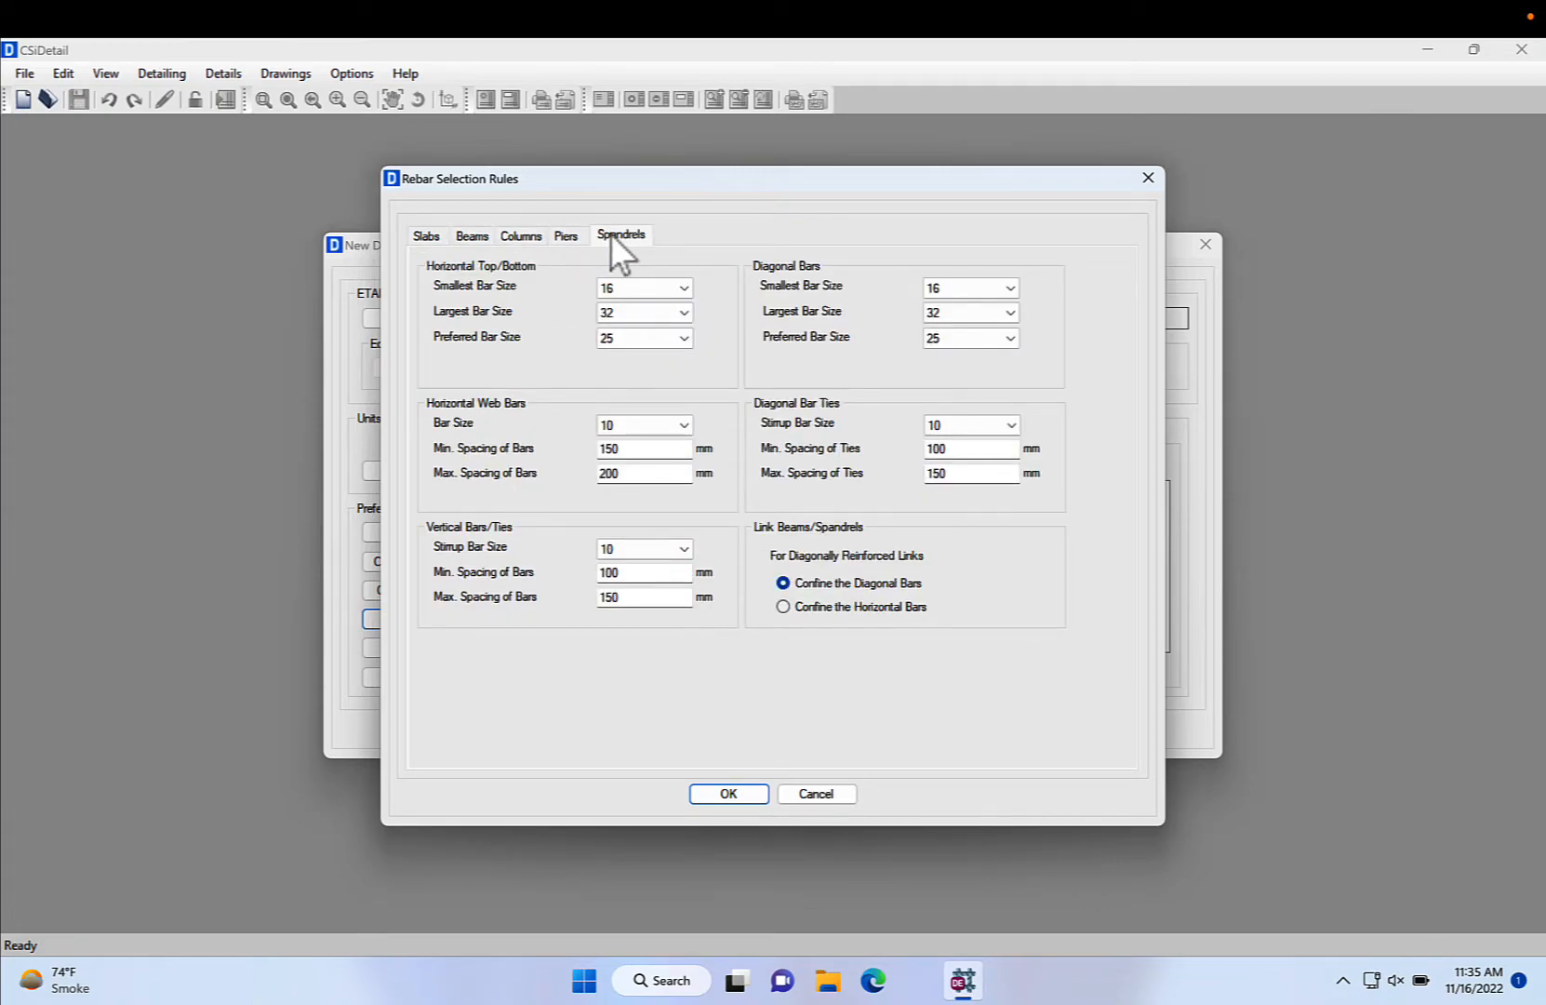
pyautogui.click(520, 234)
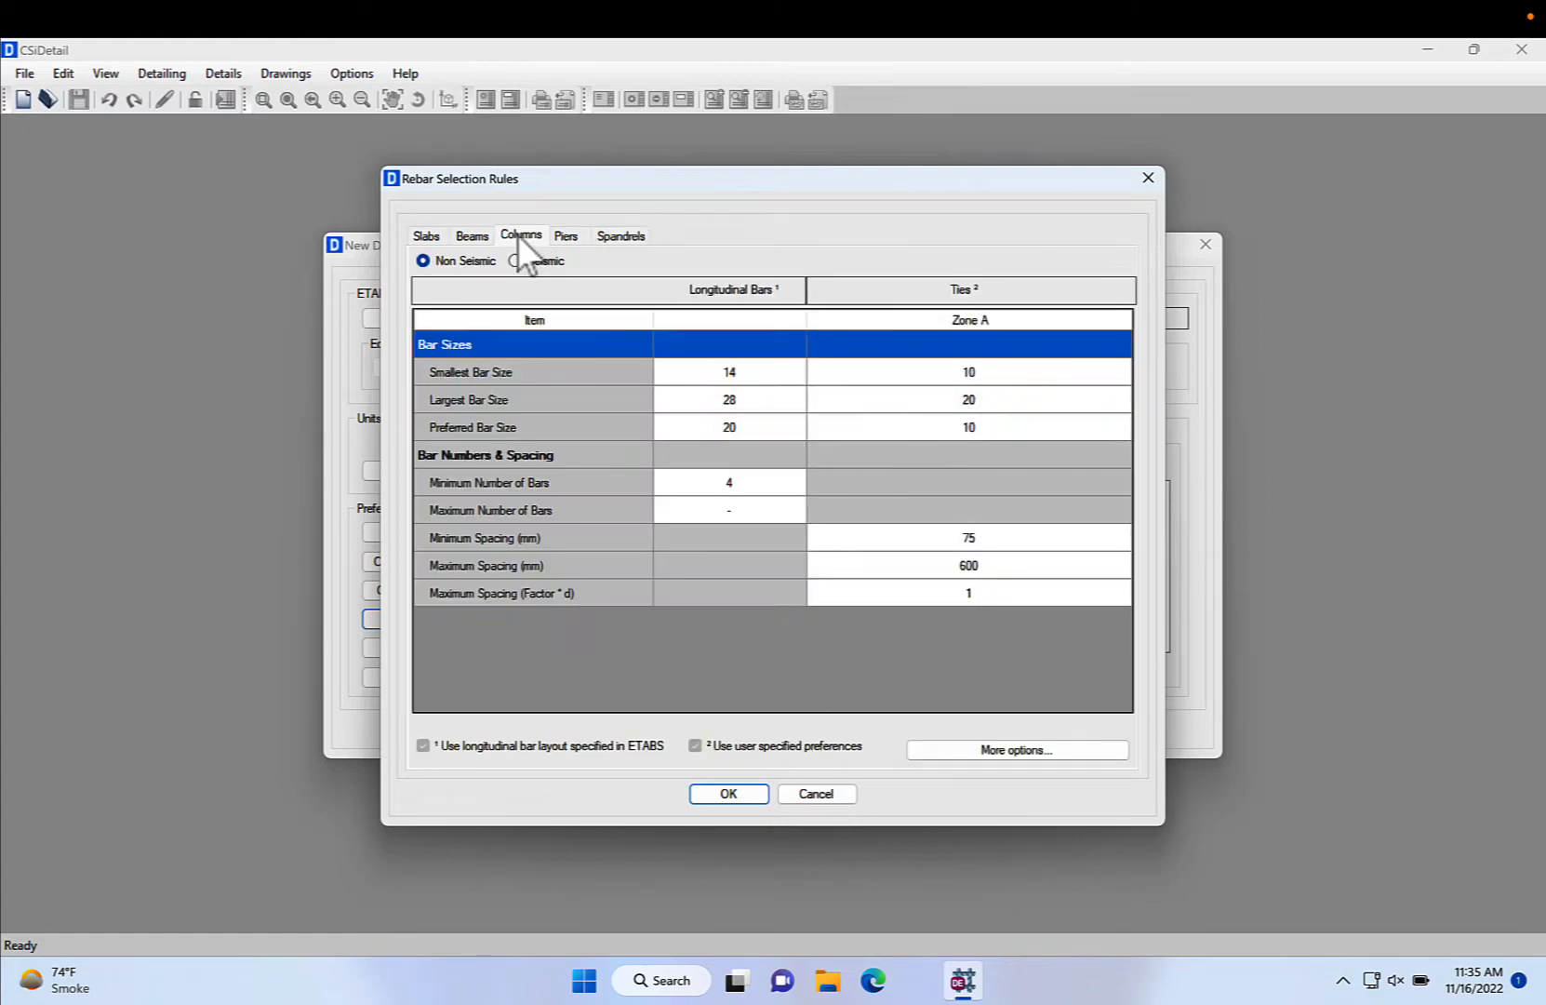
# - Examine the non-seismic beam rebar curtailment rules and their typical single-span elevation, and accept them
pyautogui.click(480, 237)
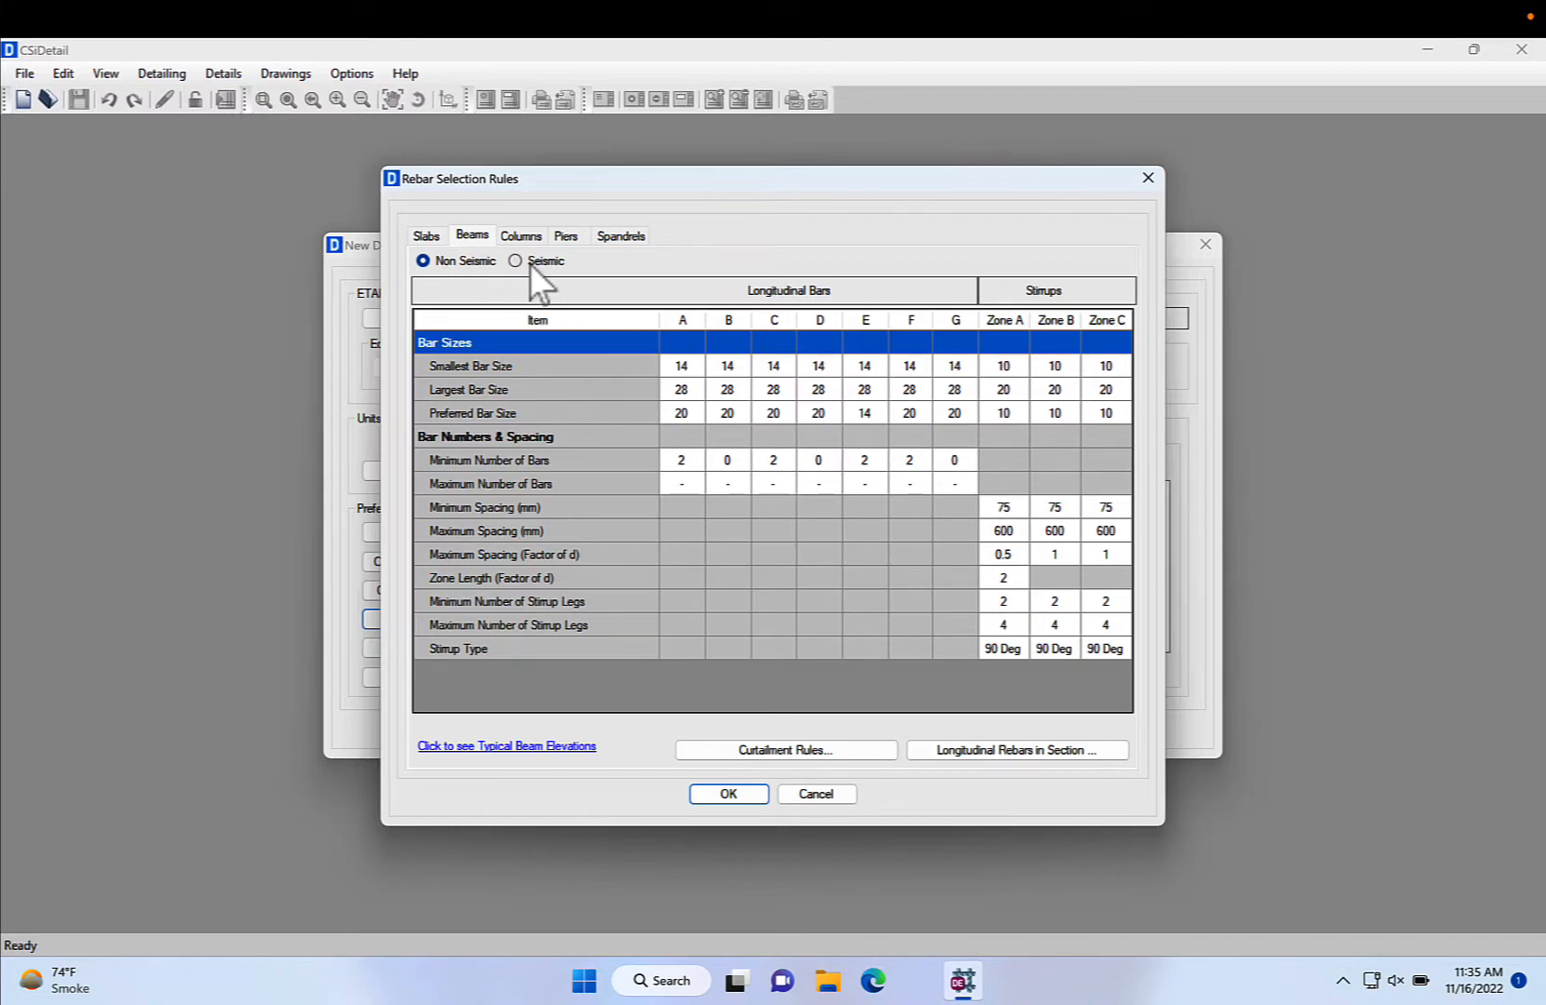
pyautogui.click(742, 752)
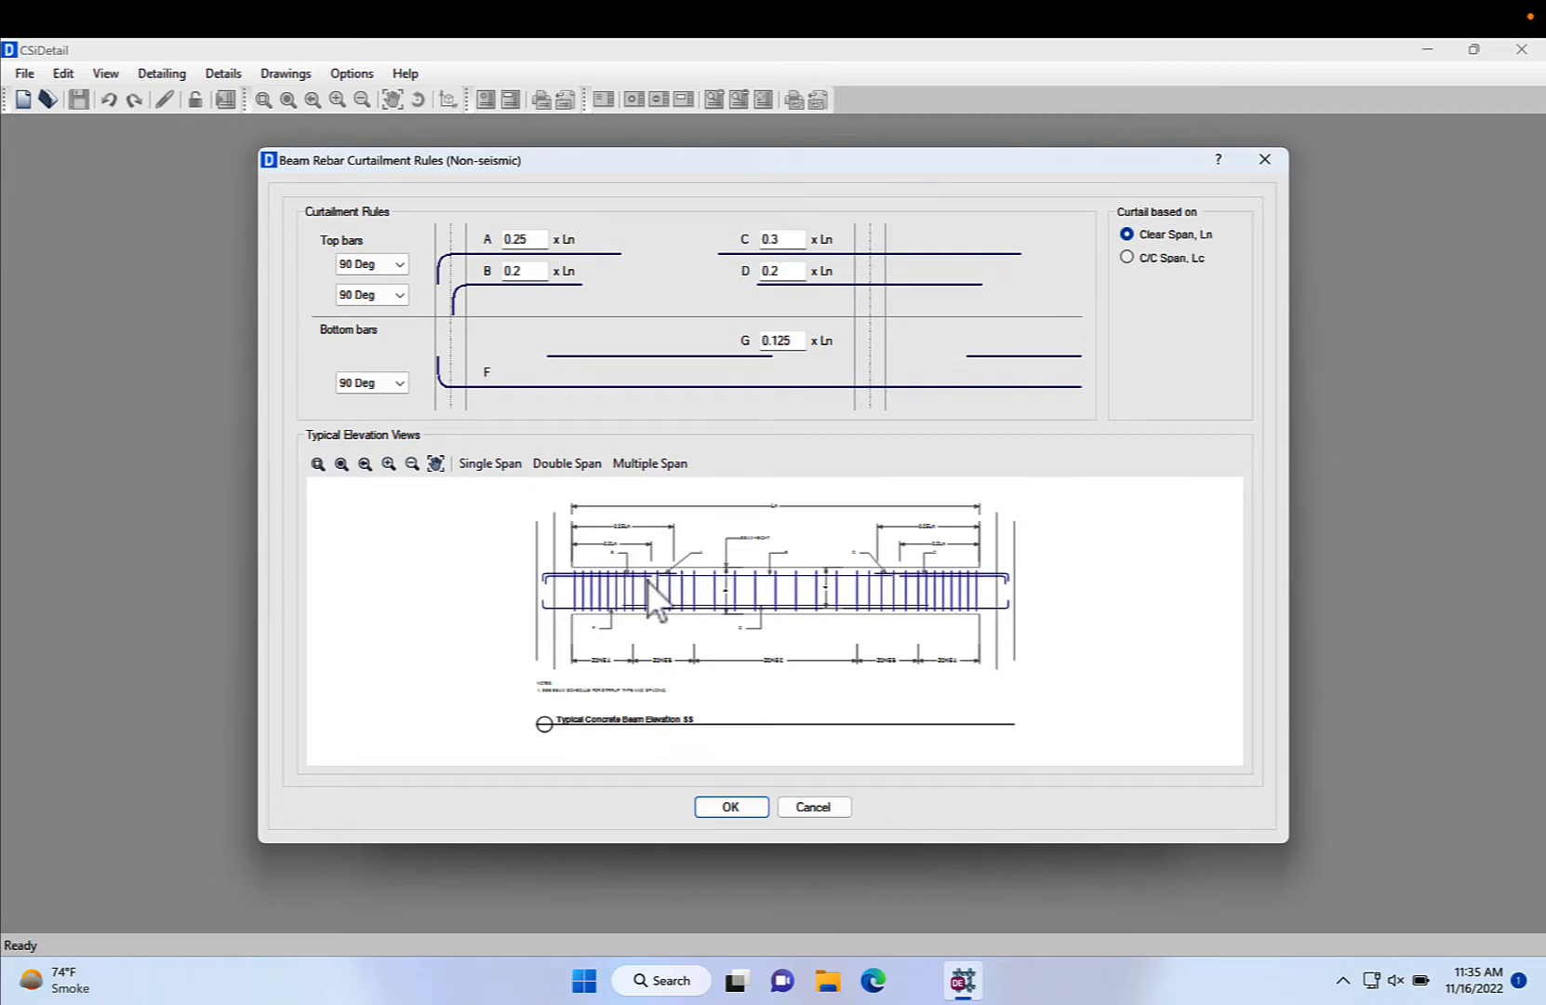
pyautogui.scroll(4, 647, 581)
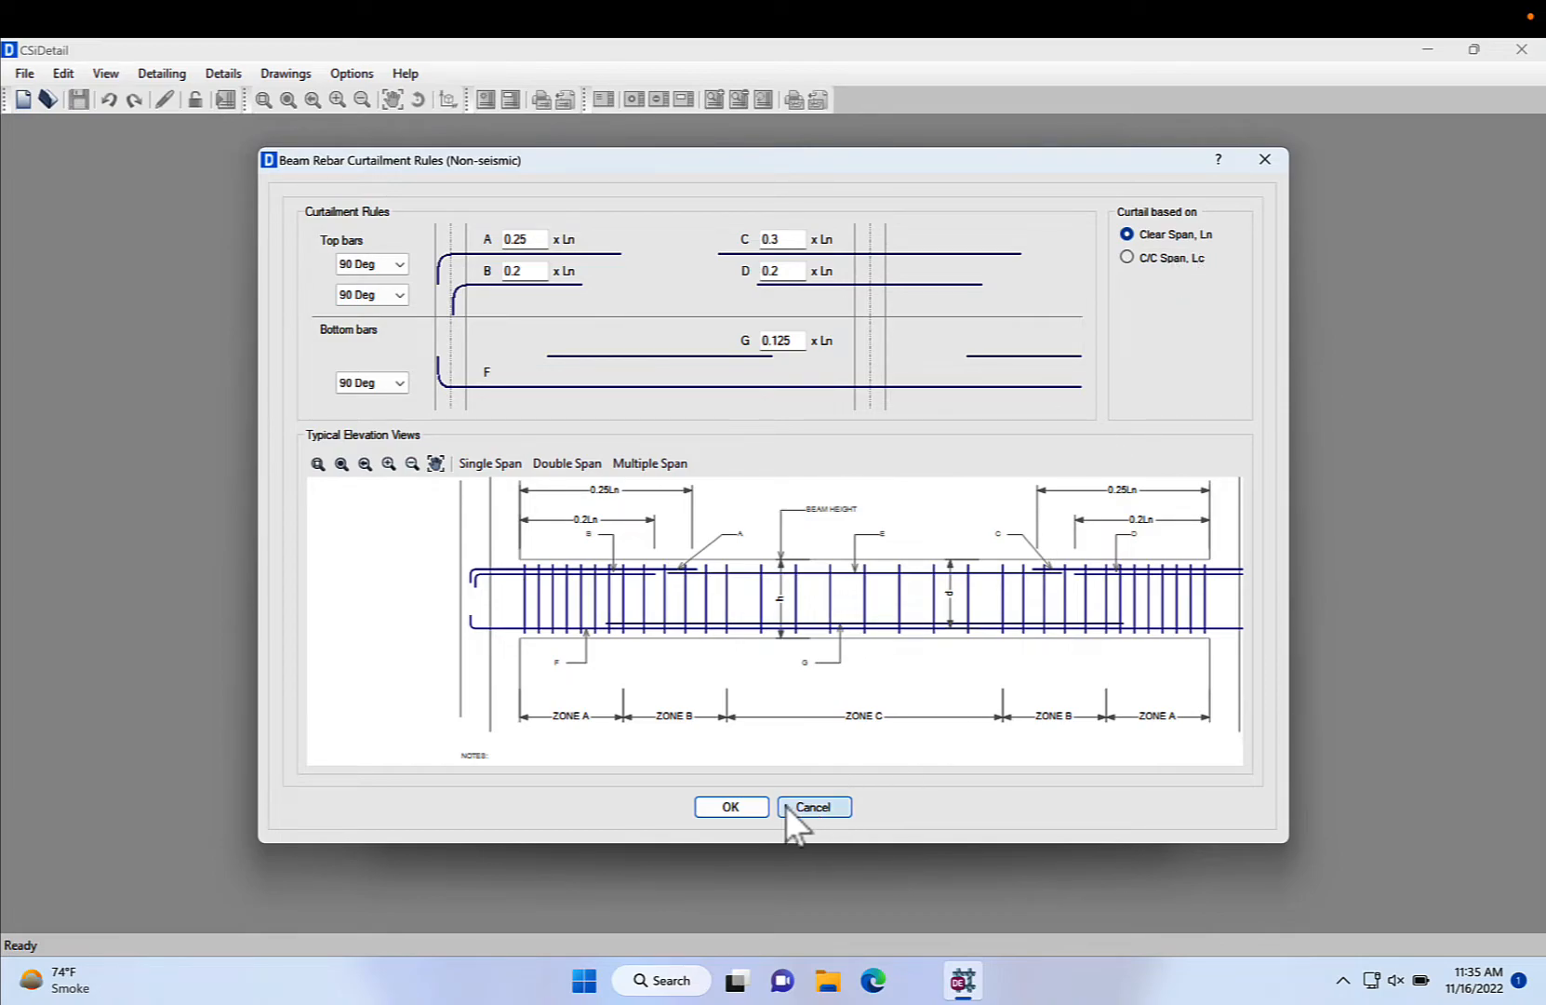
pyautogui.click(731, 806)
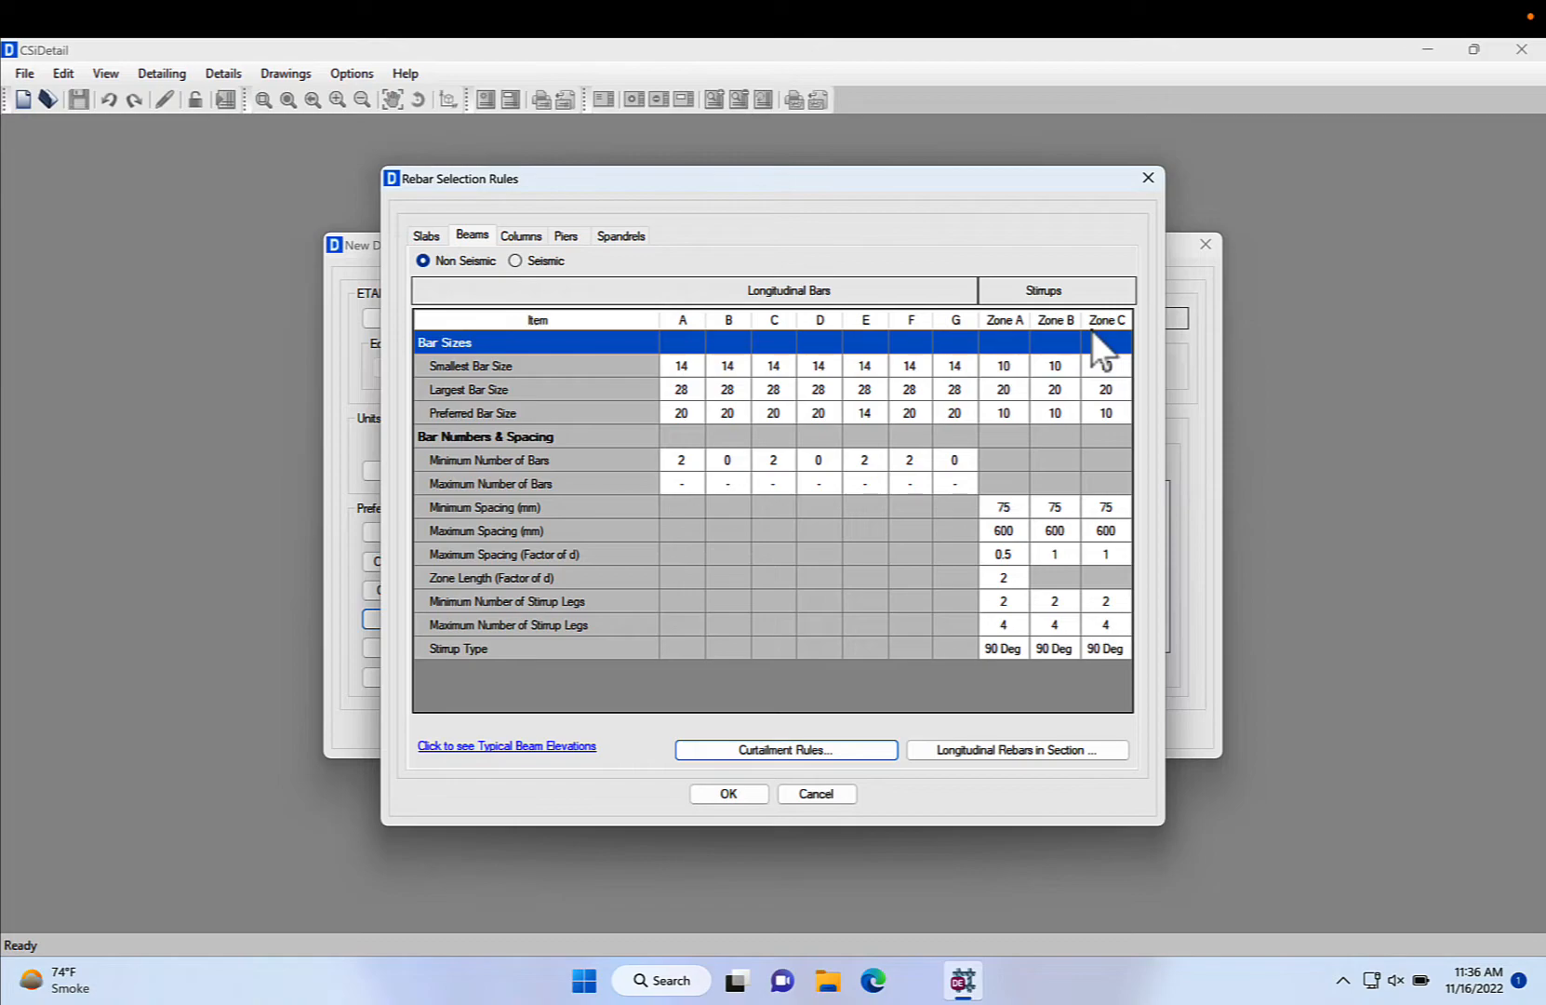
# - View the typical concrete beam elevations for single, double and multiple spans, and accept the rebar selection rules
pyautogui.click(547, 747)
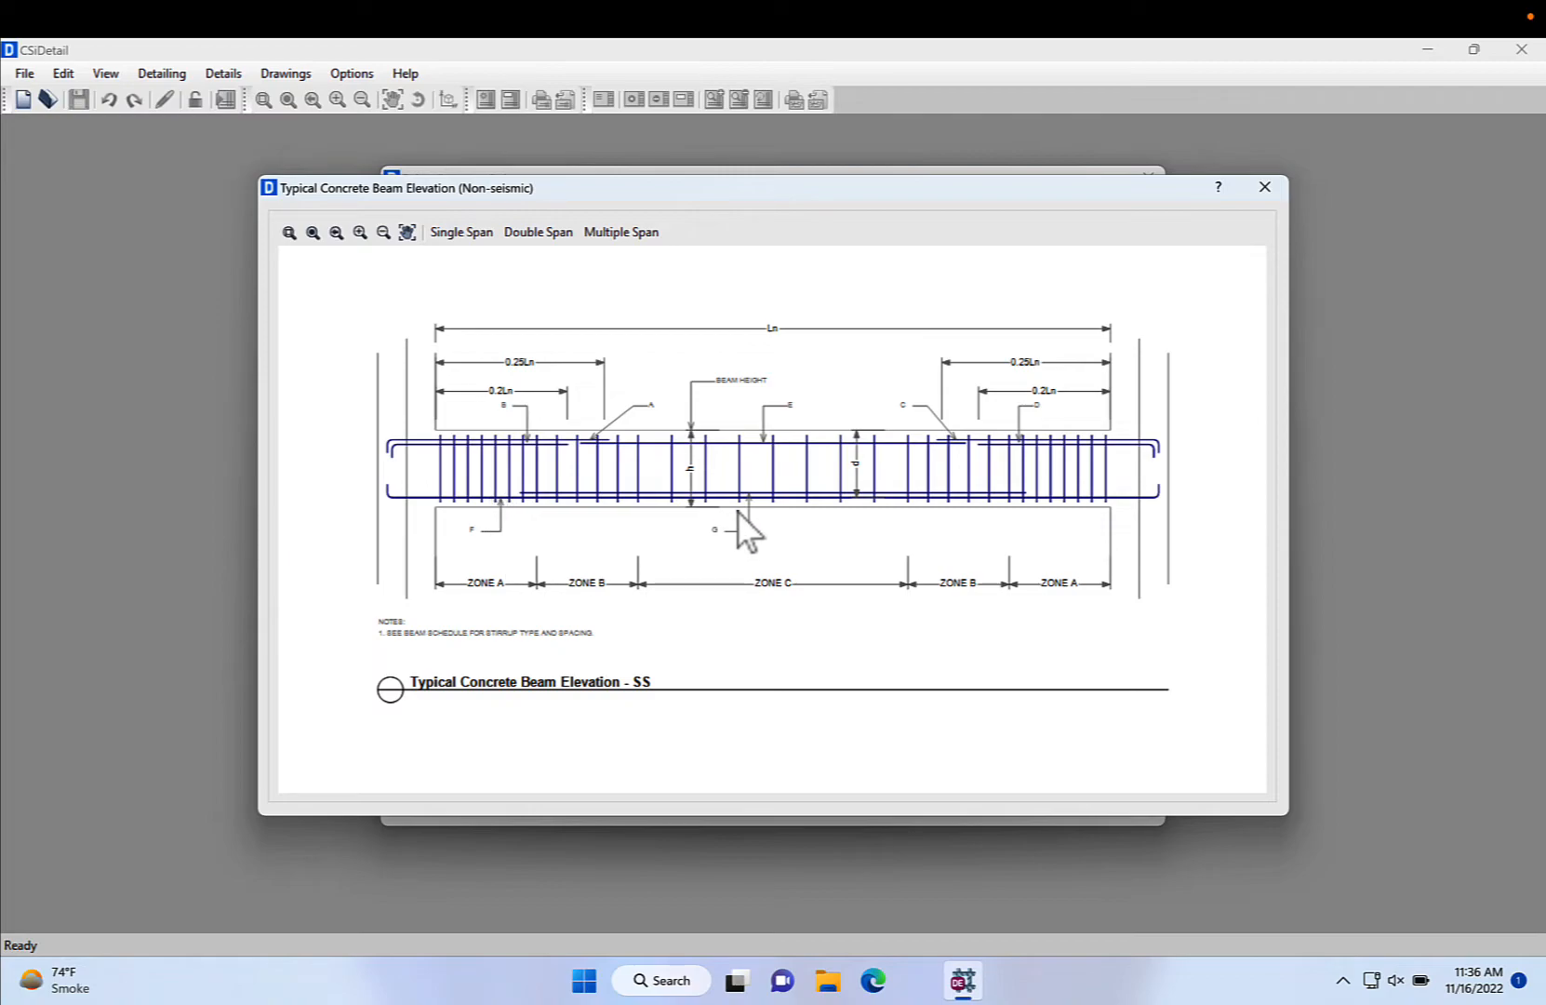
pyautogui.click(515, 231)
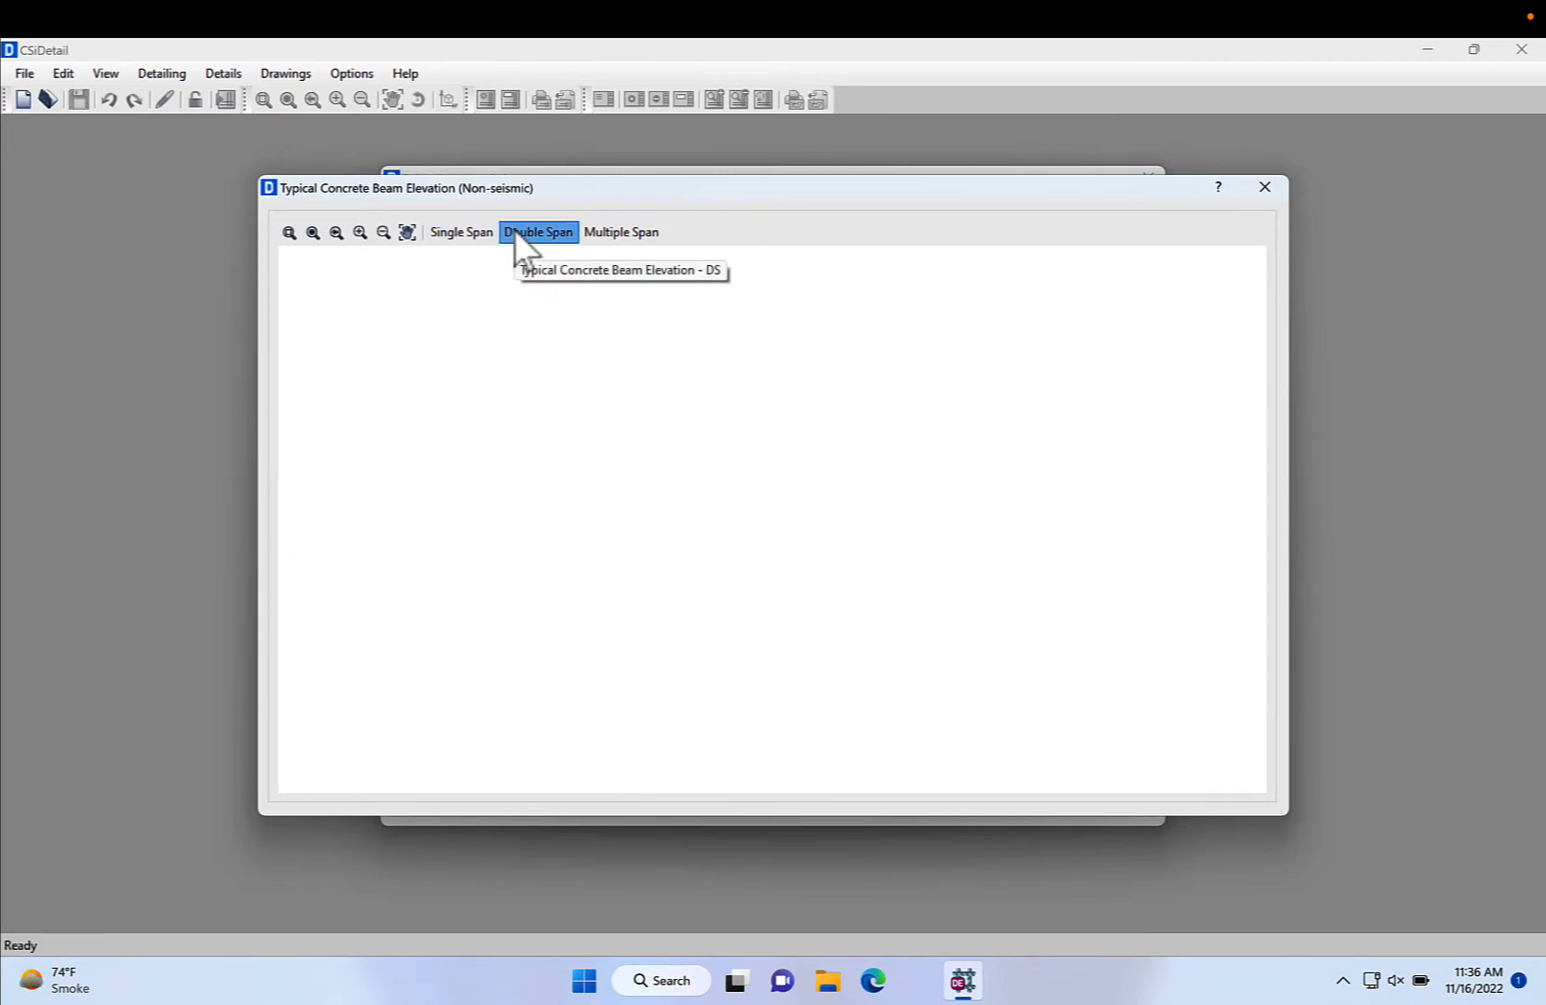
pyautogui.click(620, 231)
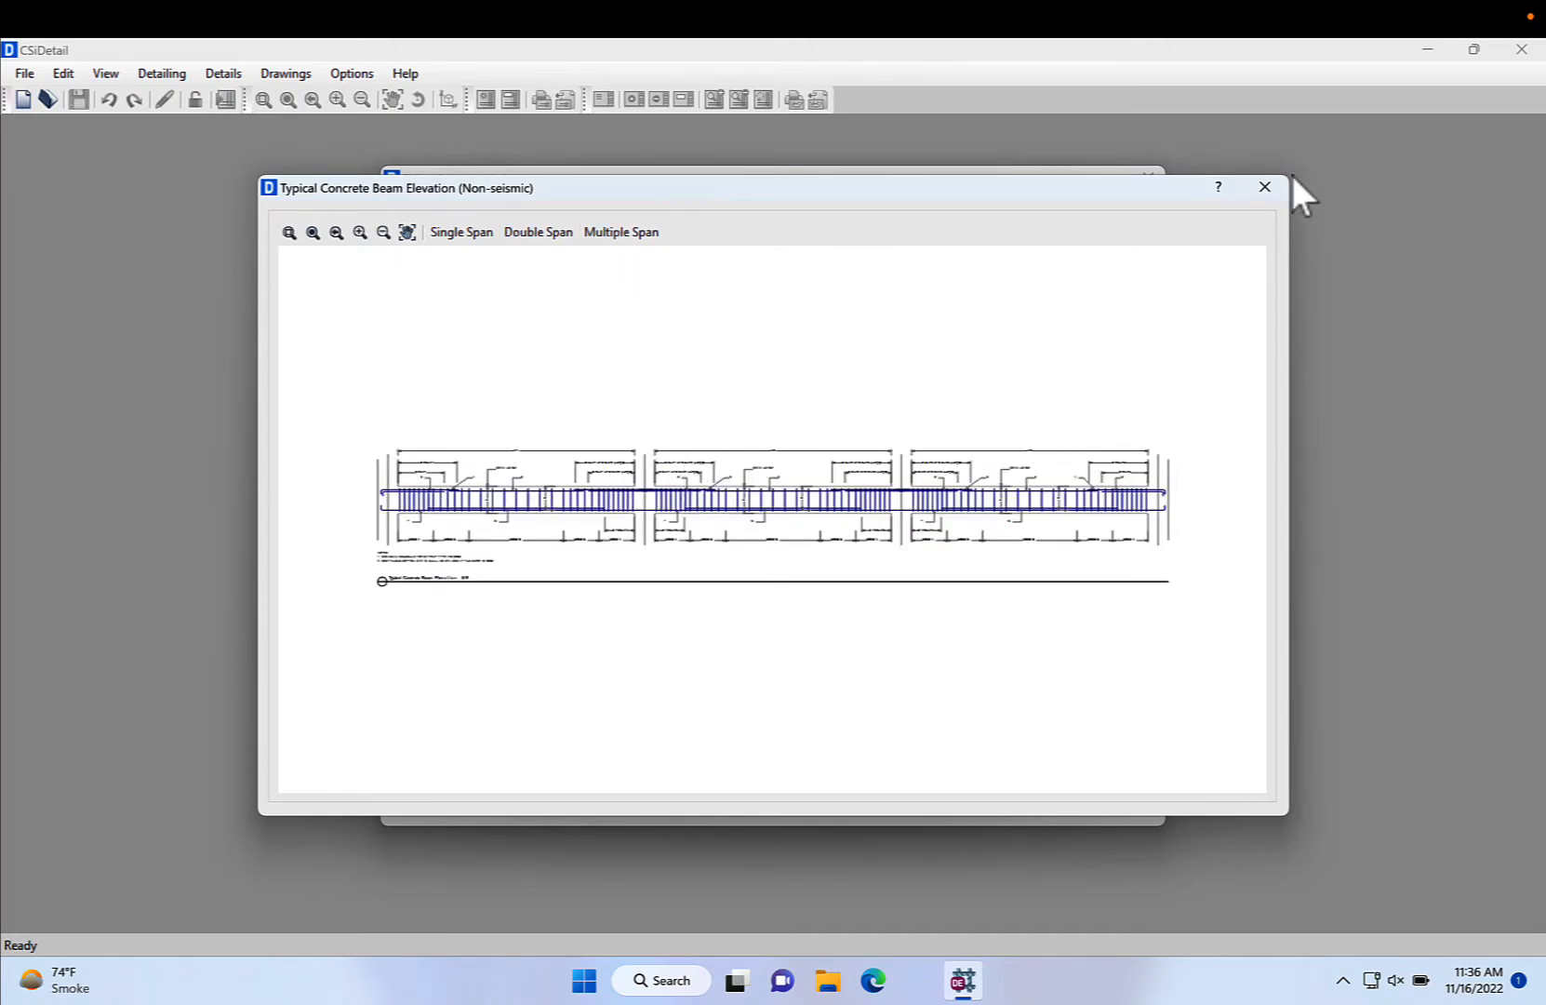
pyautogui.click(1265, 187)
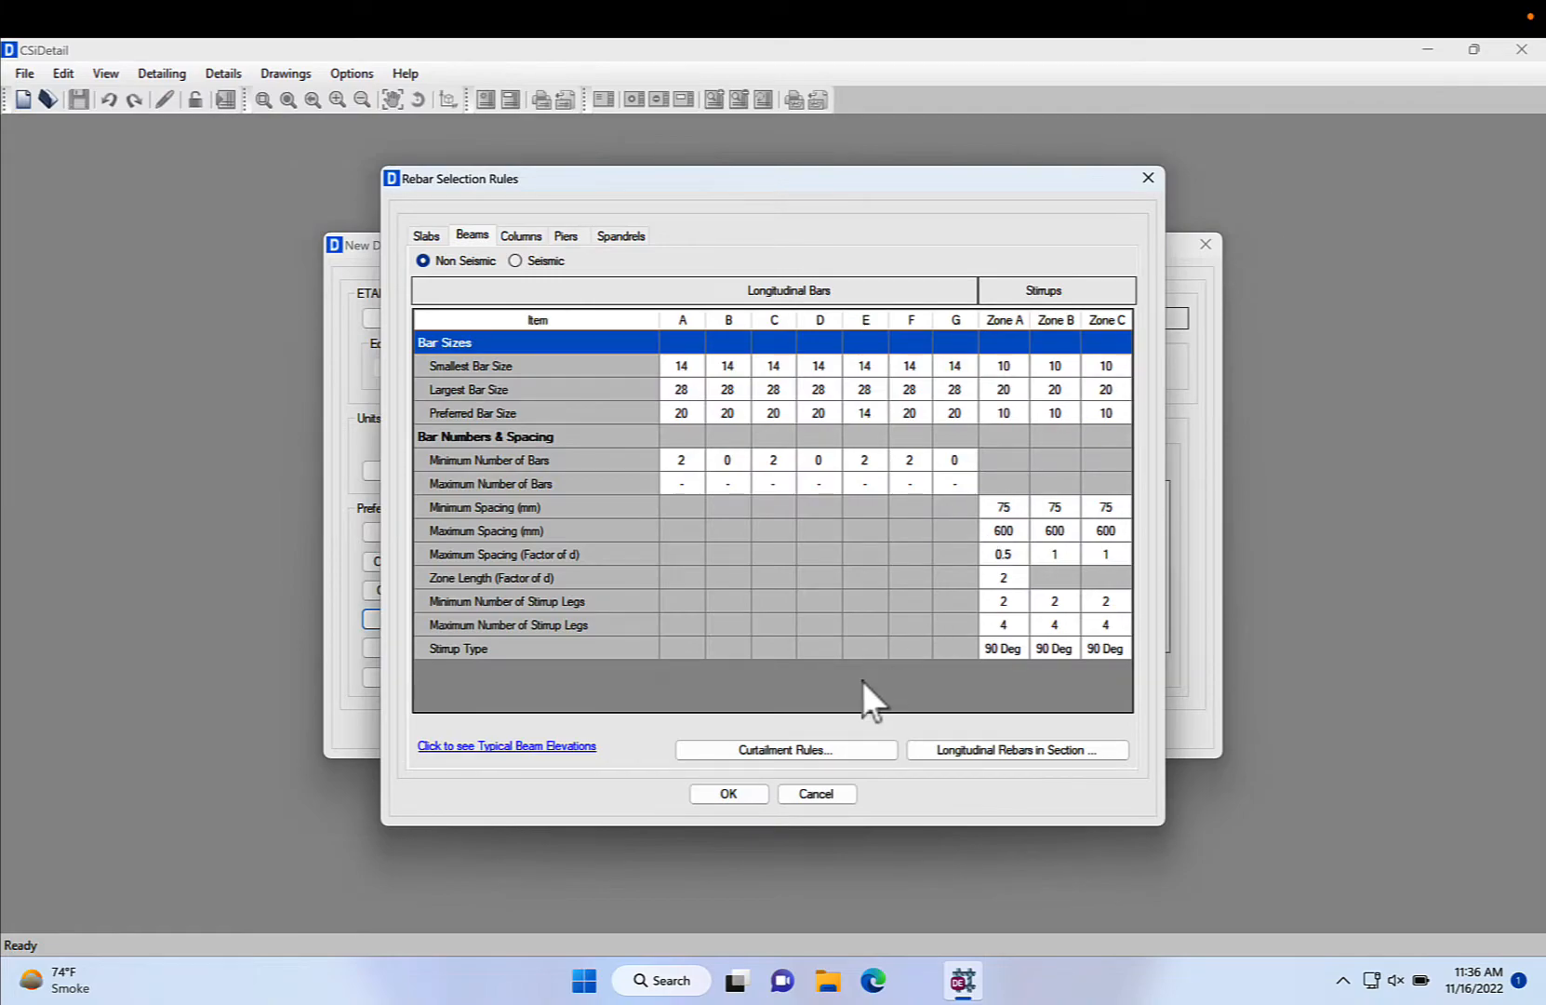
pyautogui.click(754, 790)
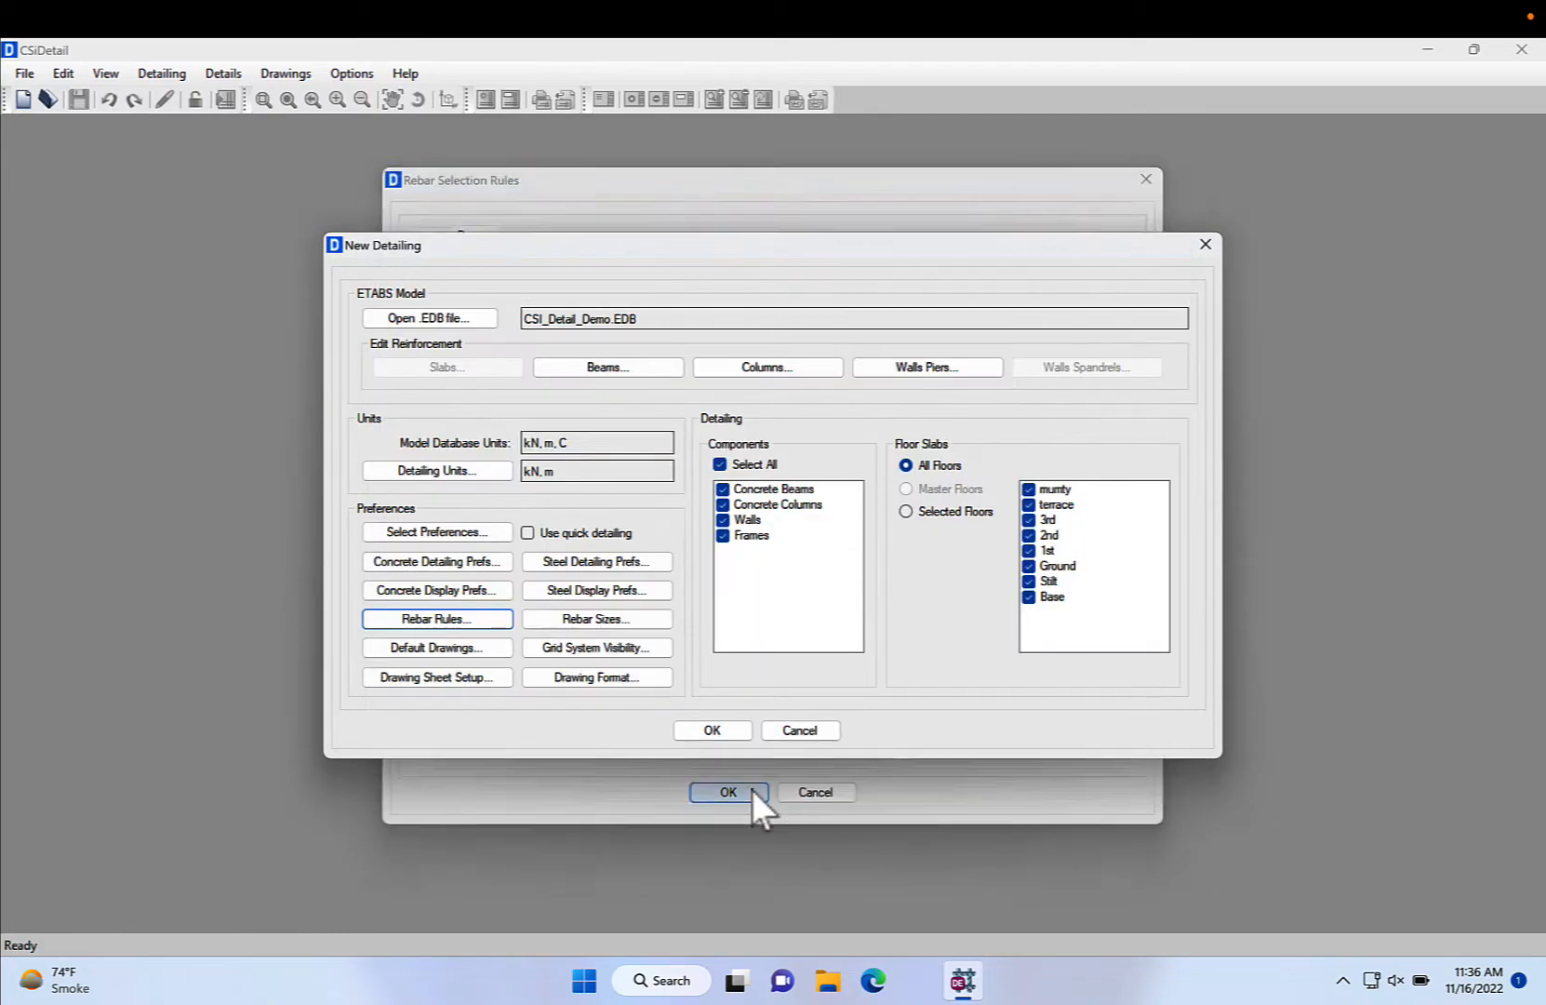
# - Accept the reinforcing bar sizes and generate the detailing for all components and all floors
pyautogui.click(611, 621)
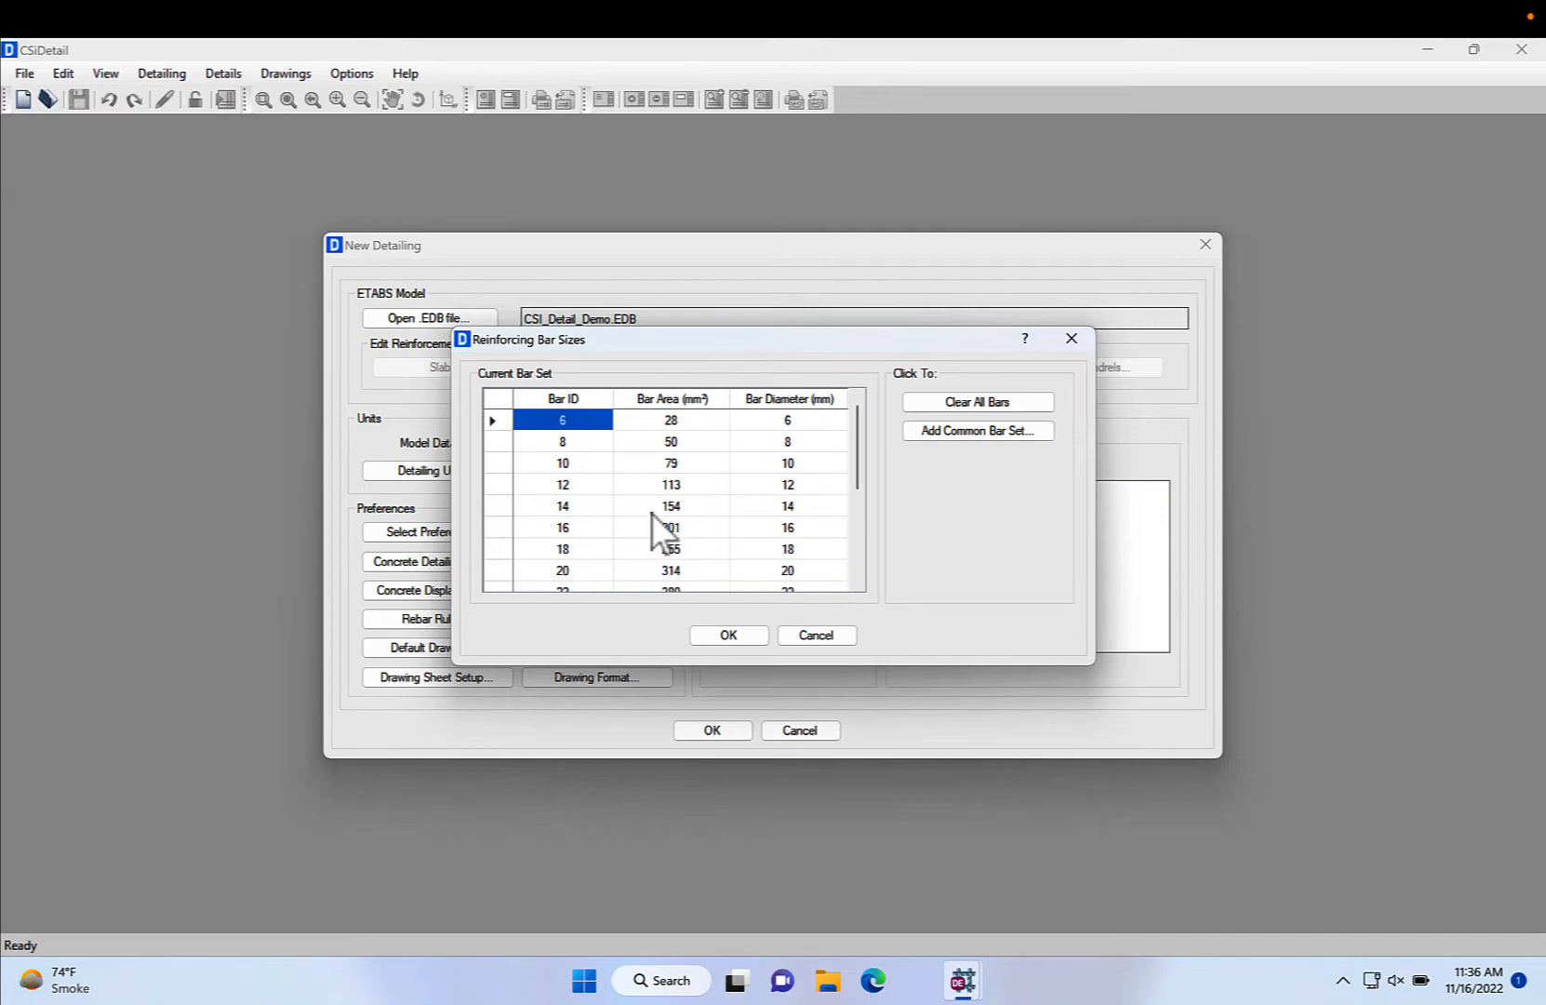
pyautogui.click(713, 633)
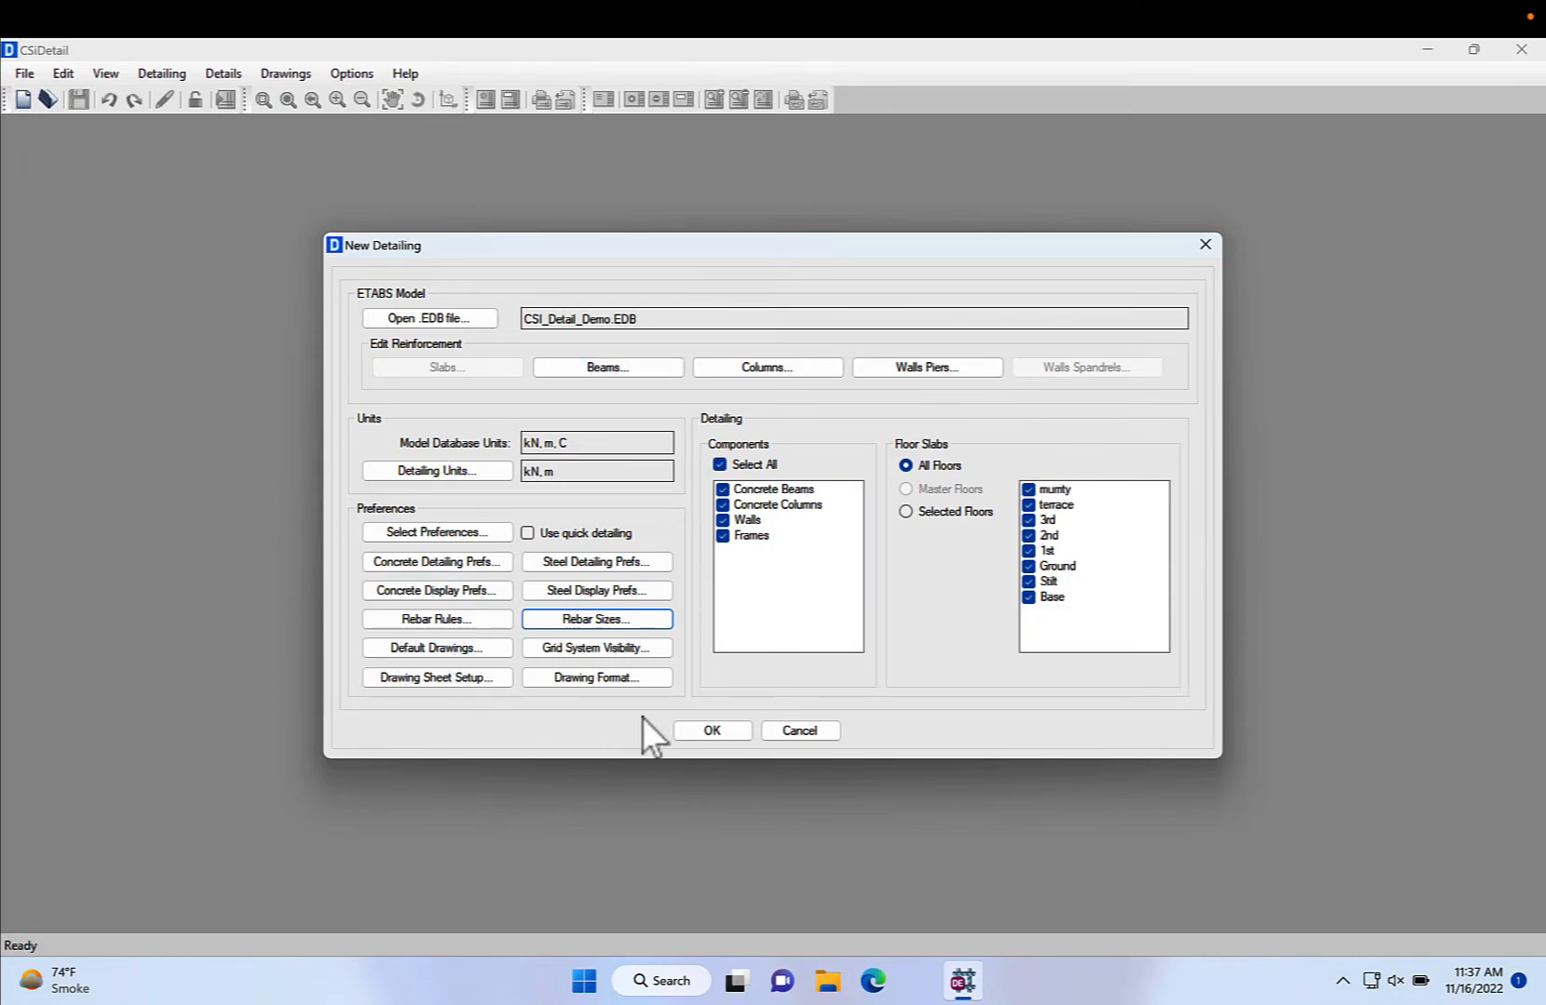
pyautogui.click(700, 728)
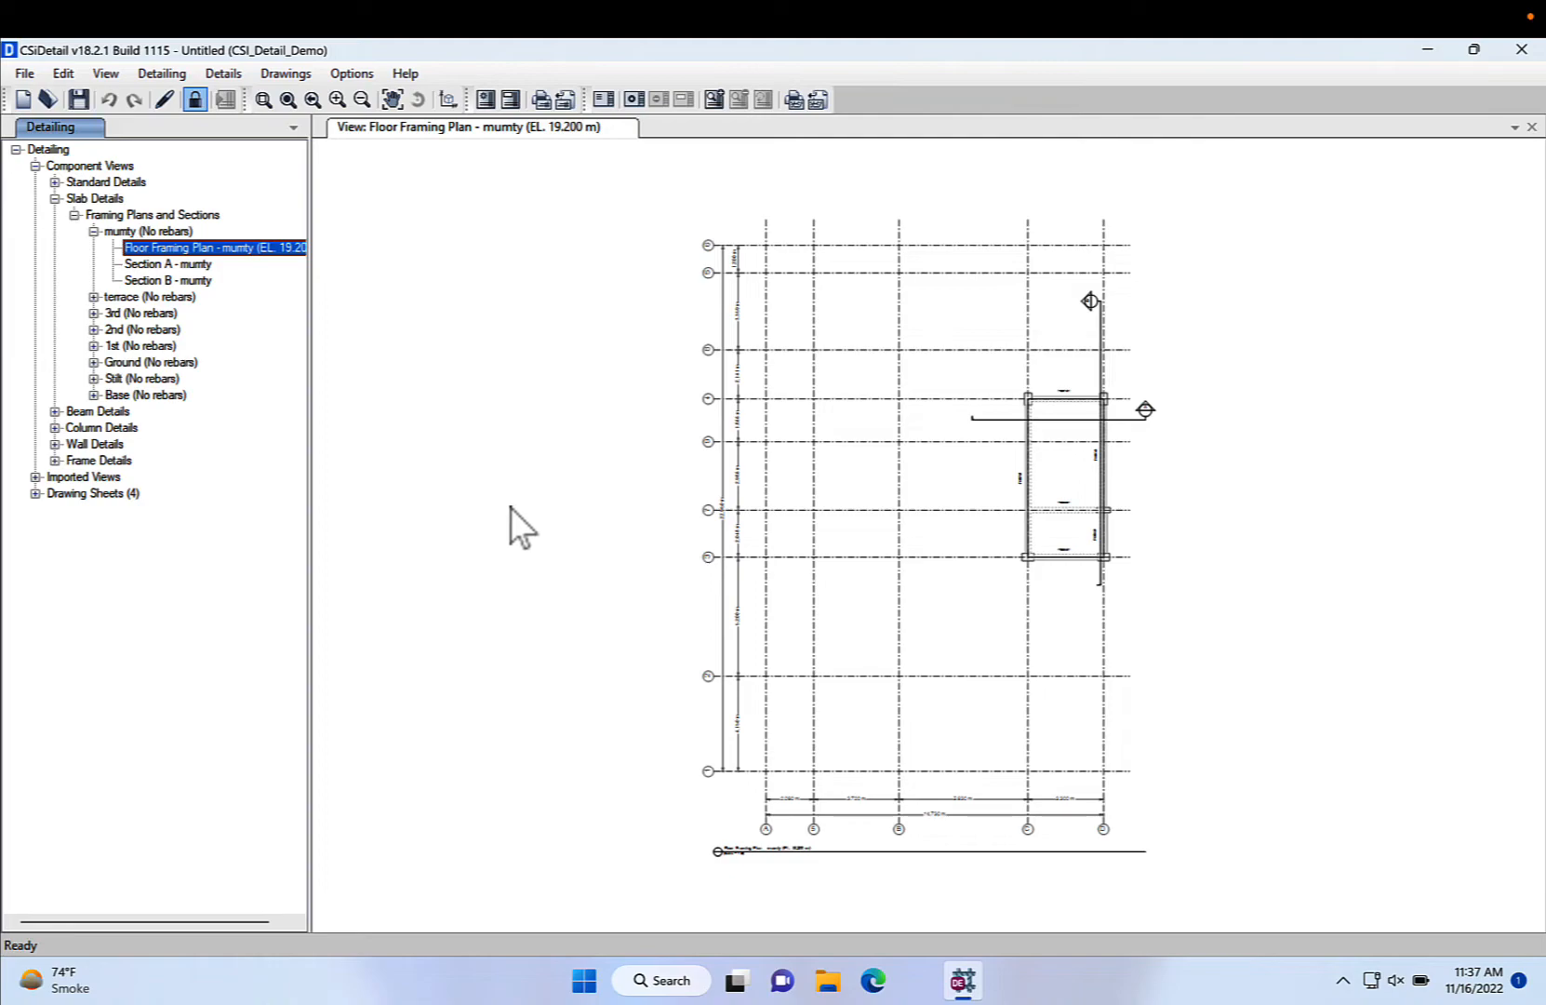
# - Open the elevation of concrete beam 4CB3 on the 2nd floor and examine its reinforcement along the spans
pyautogui.click(55, 411)
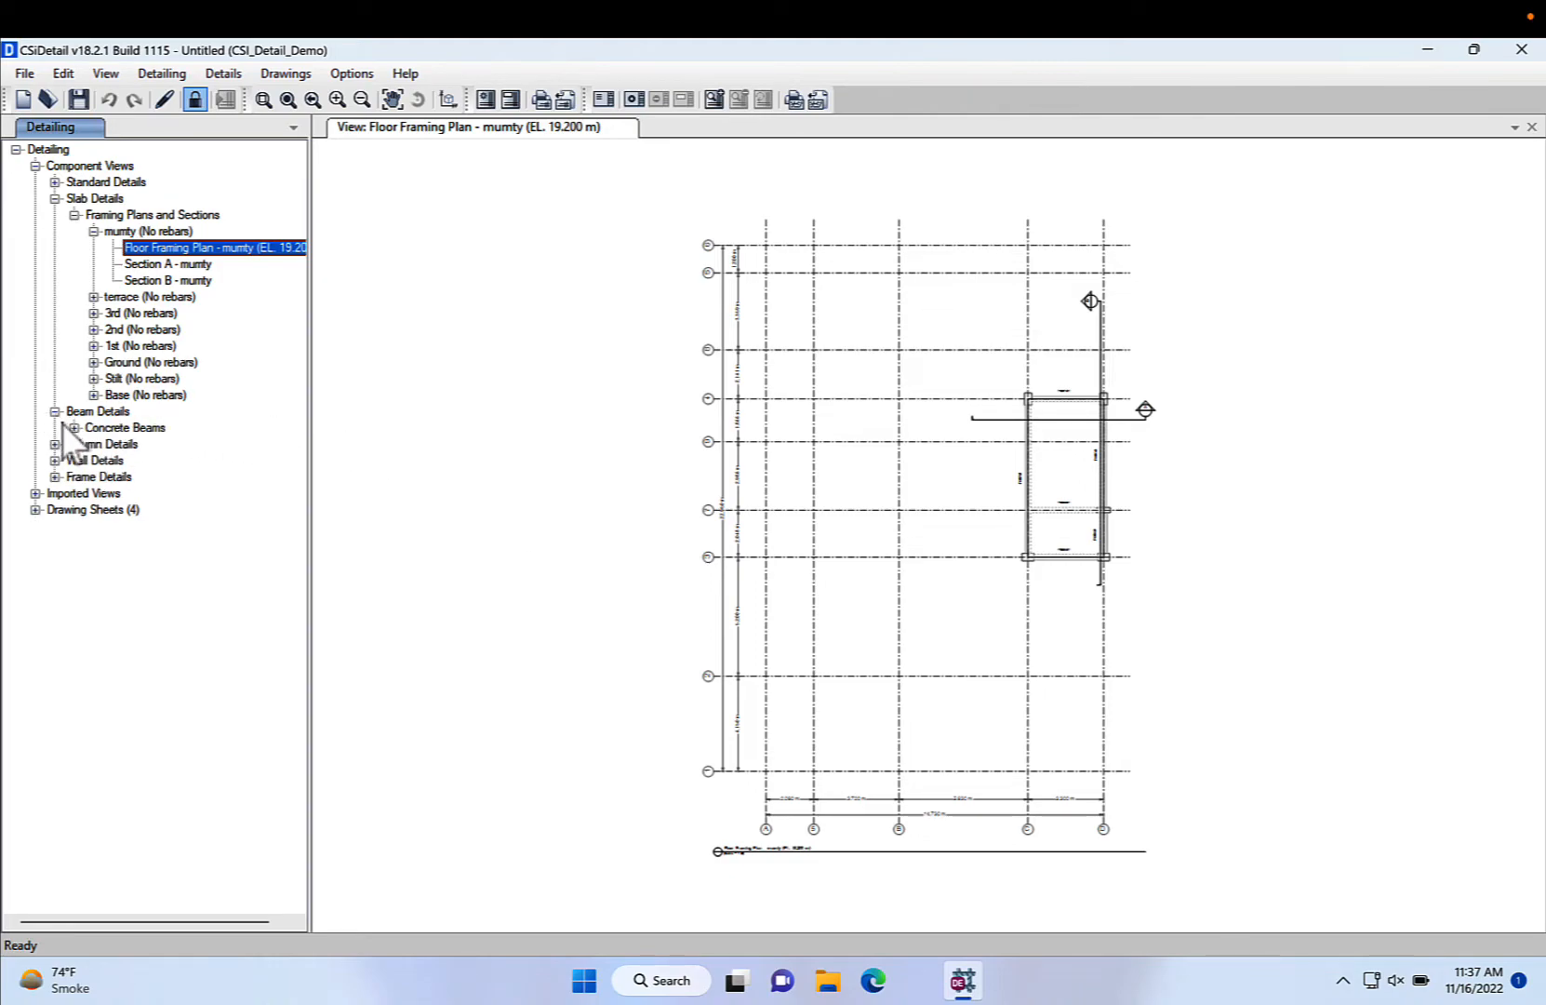
pyautogui.click(74, 427)
pyautogui.click(93, 476)
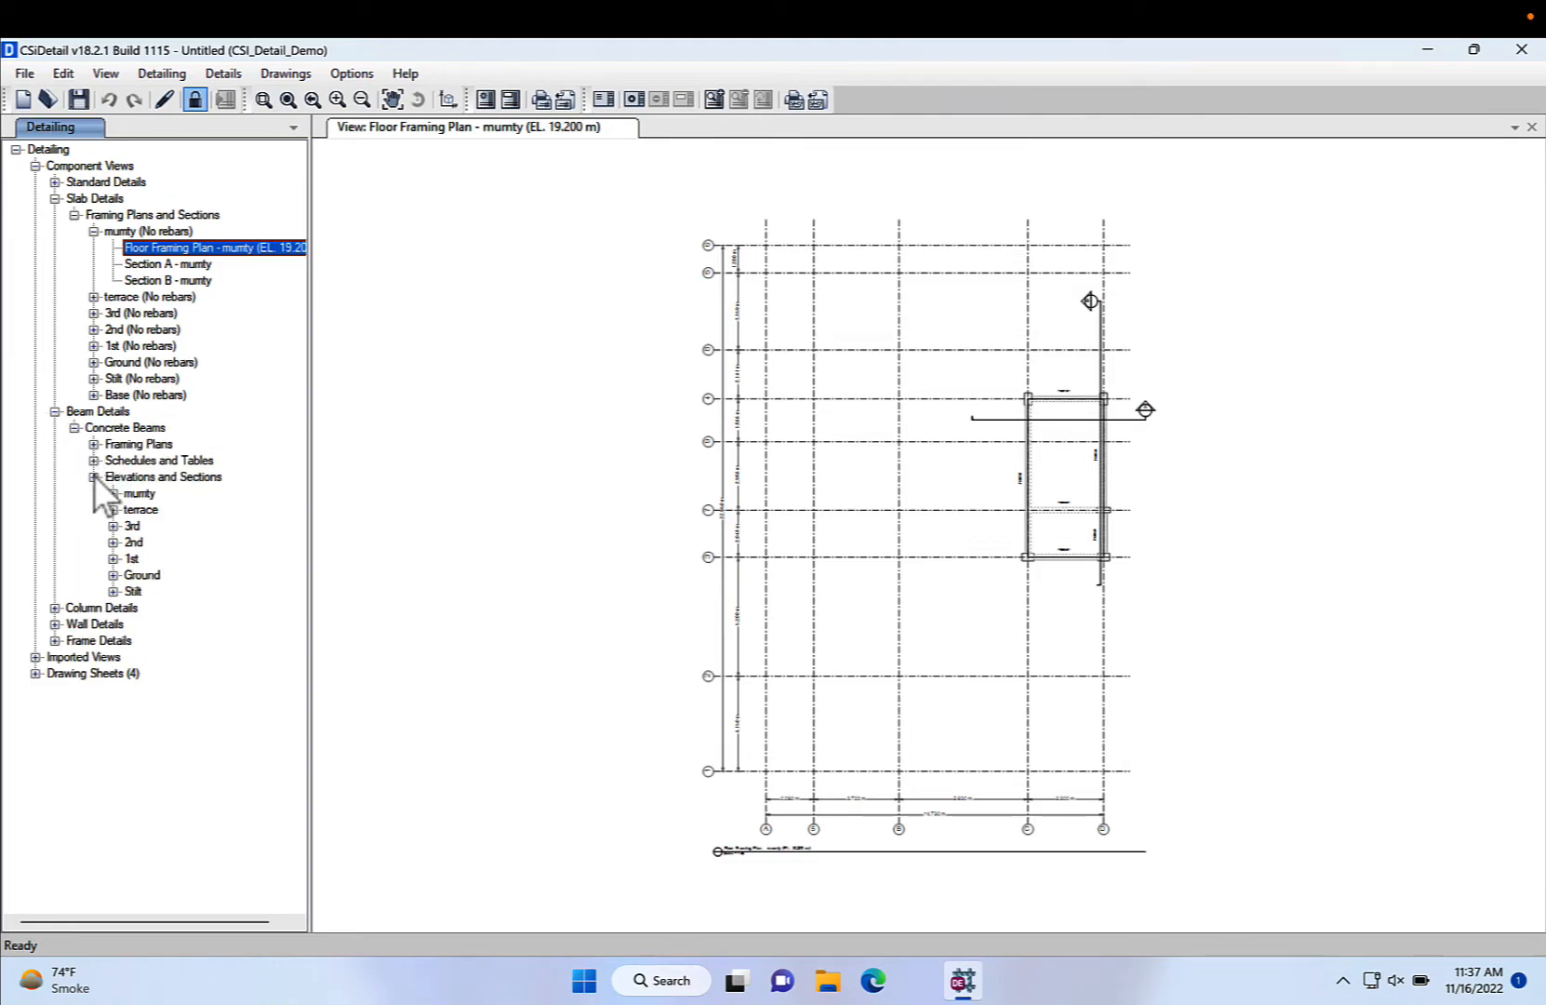
pyautogui.click(112, 542)
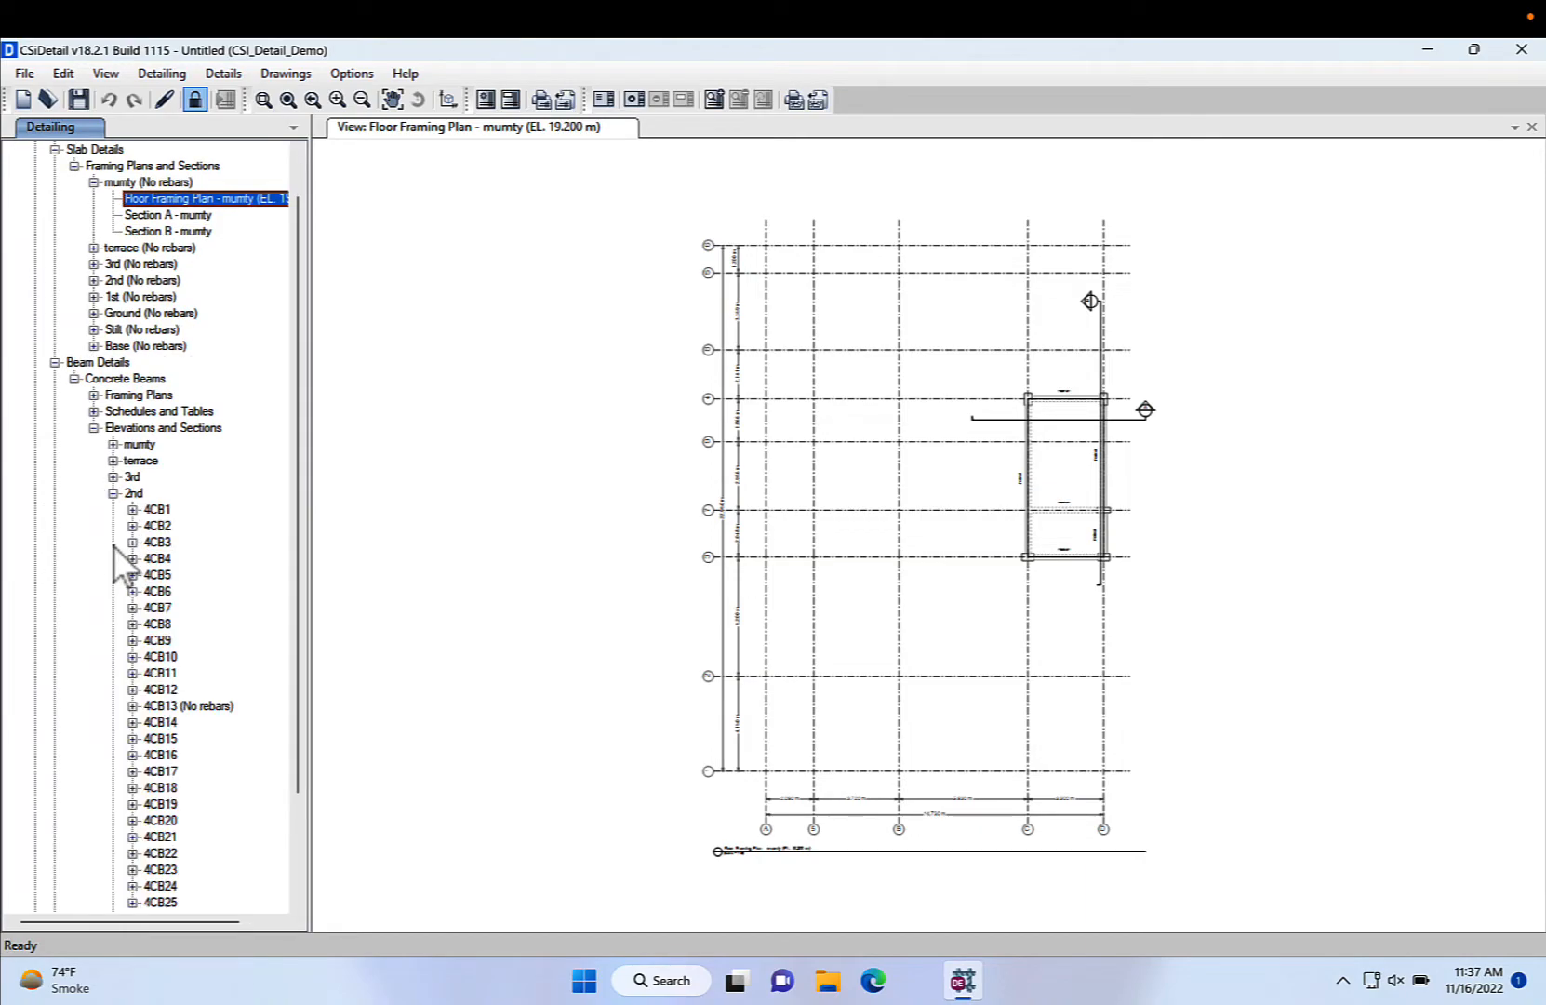
pyautogui.click(132, 542)
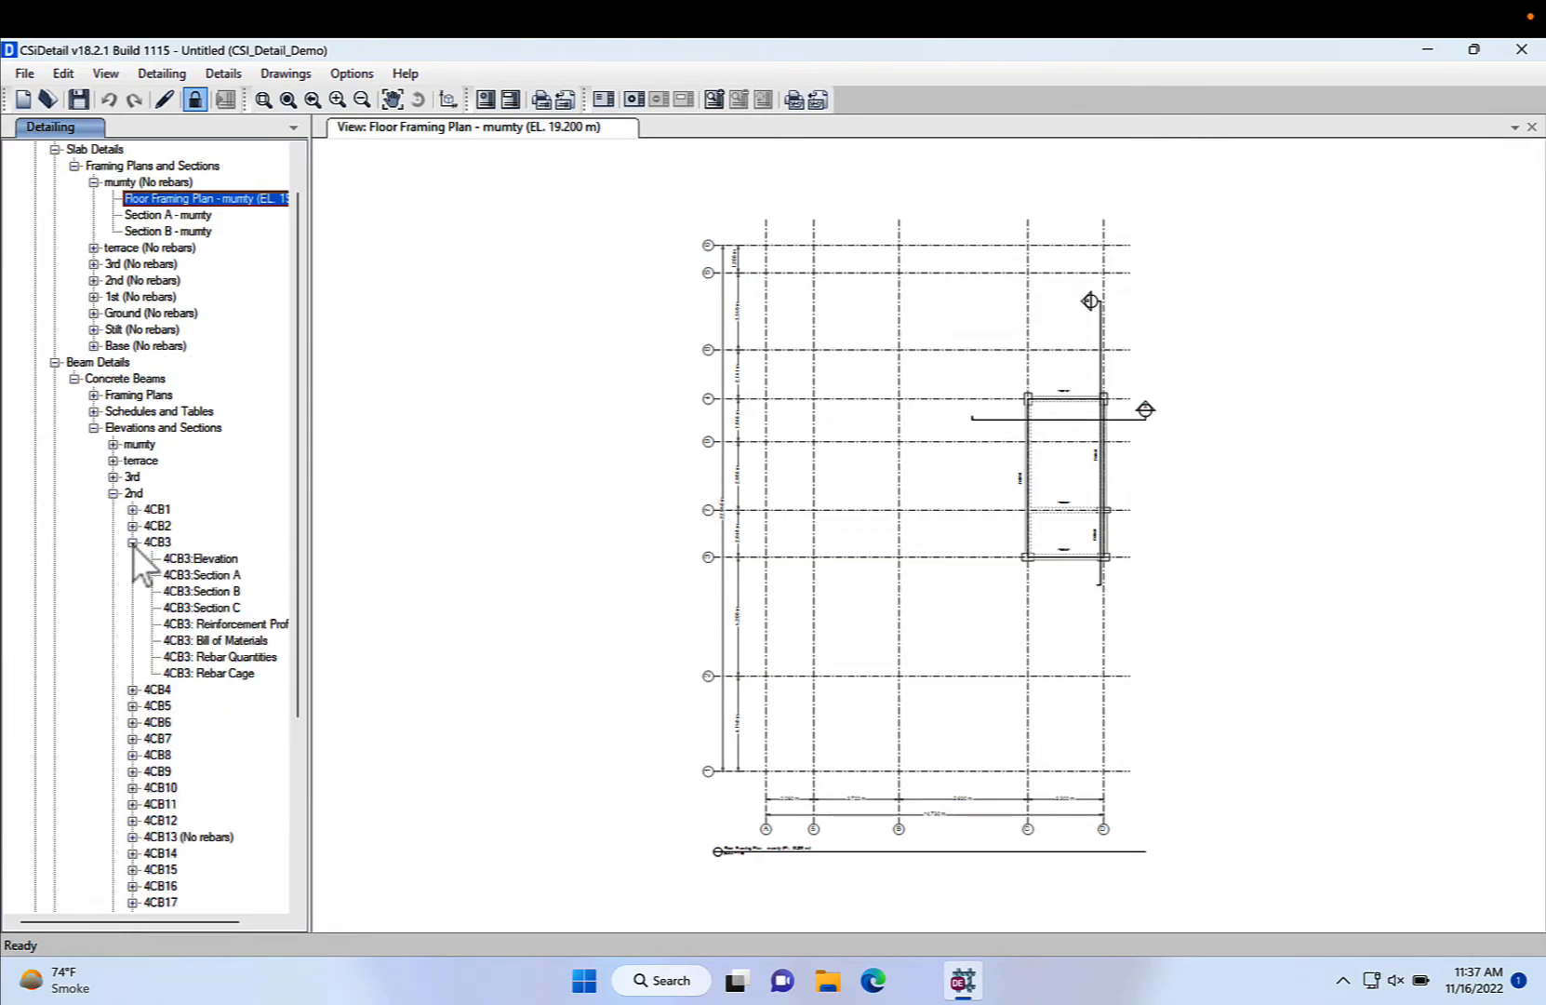
pyautogui.doubleClick(203, 558)
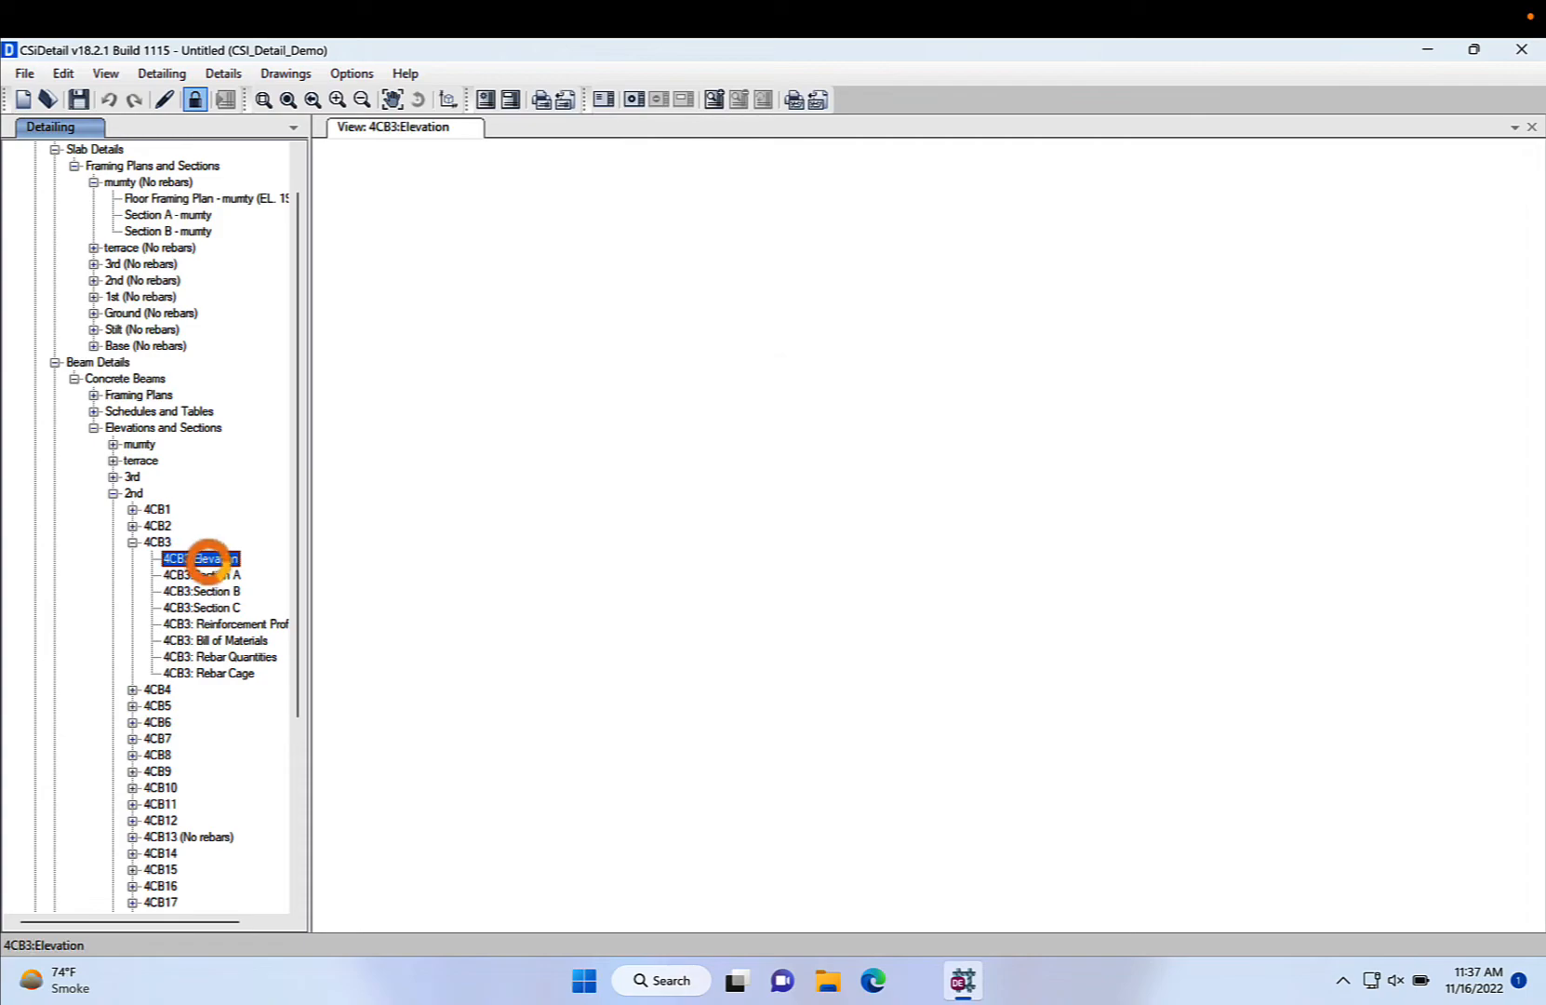
pyautogui.scroll(2, 551, 537)
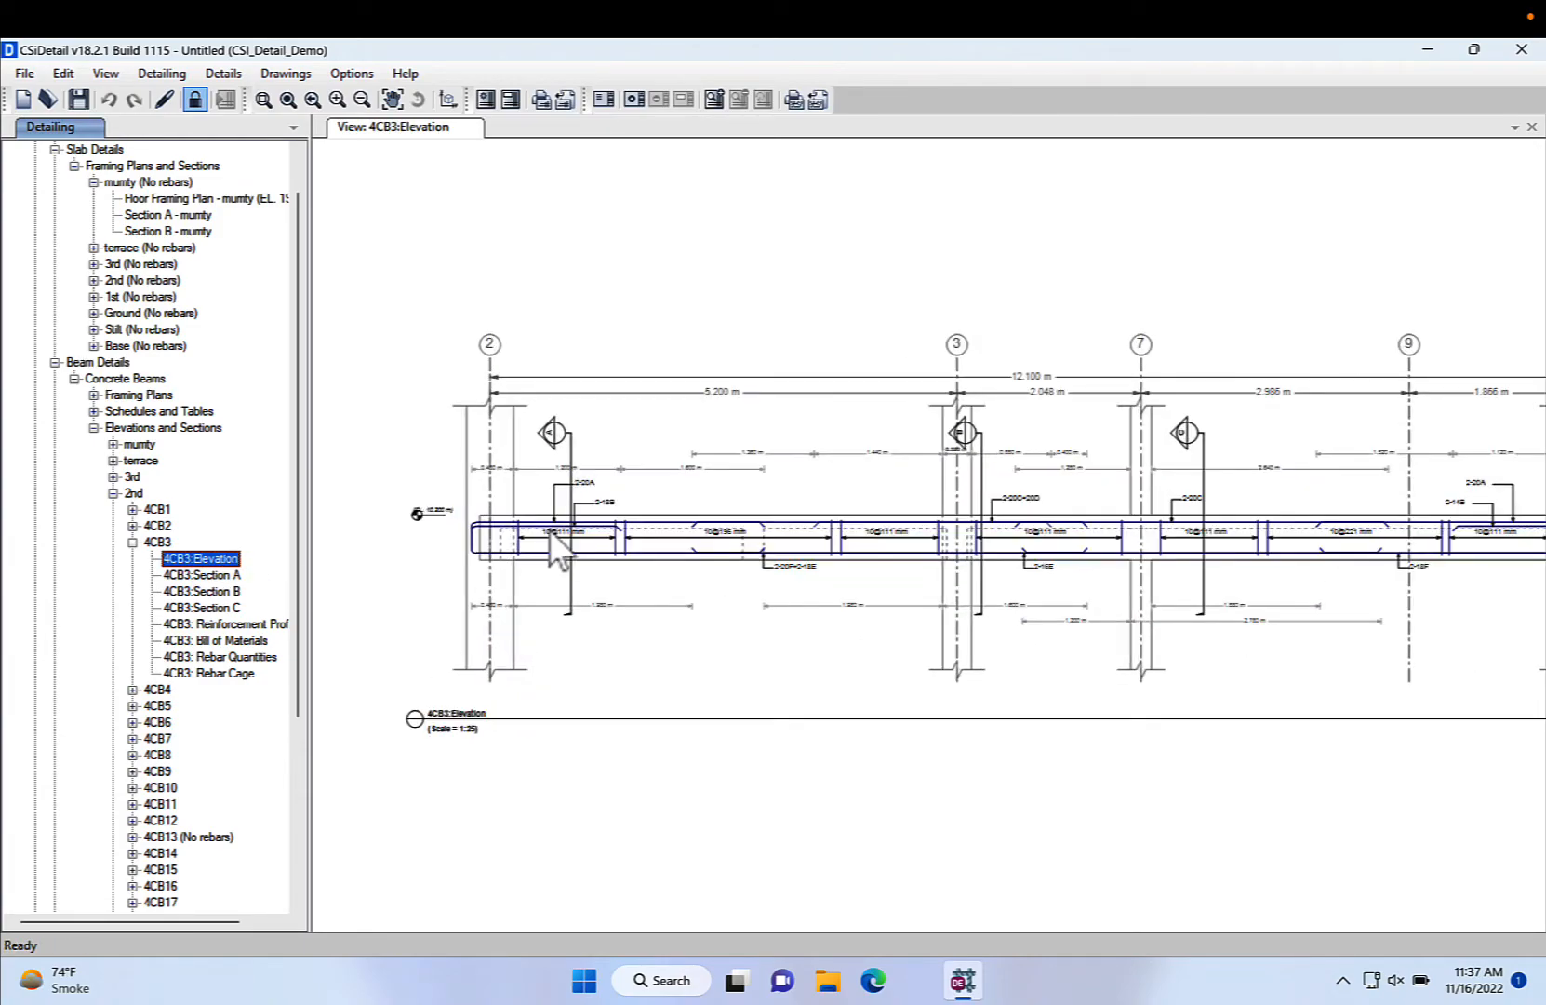
pyautogui.scroll(2, 555, 549)
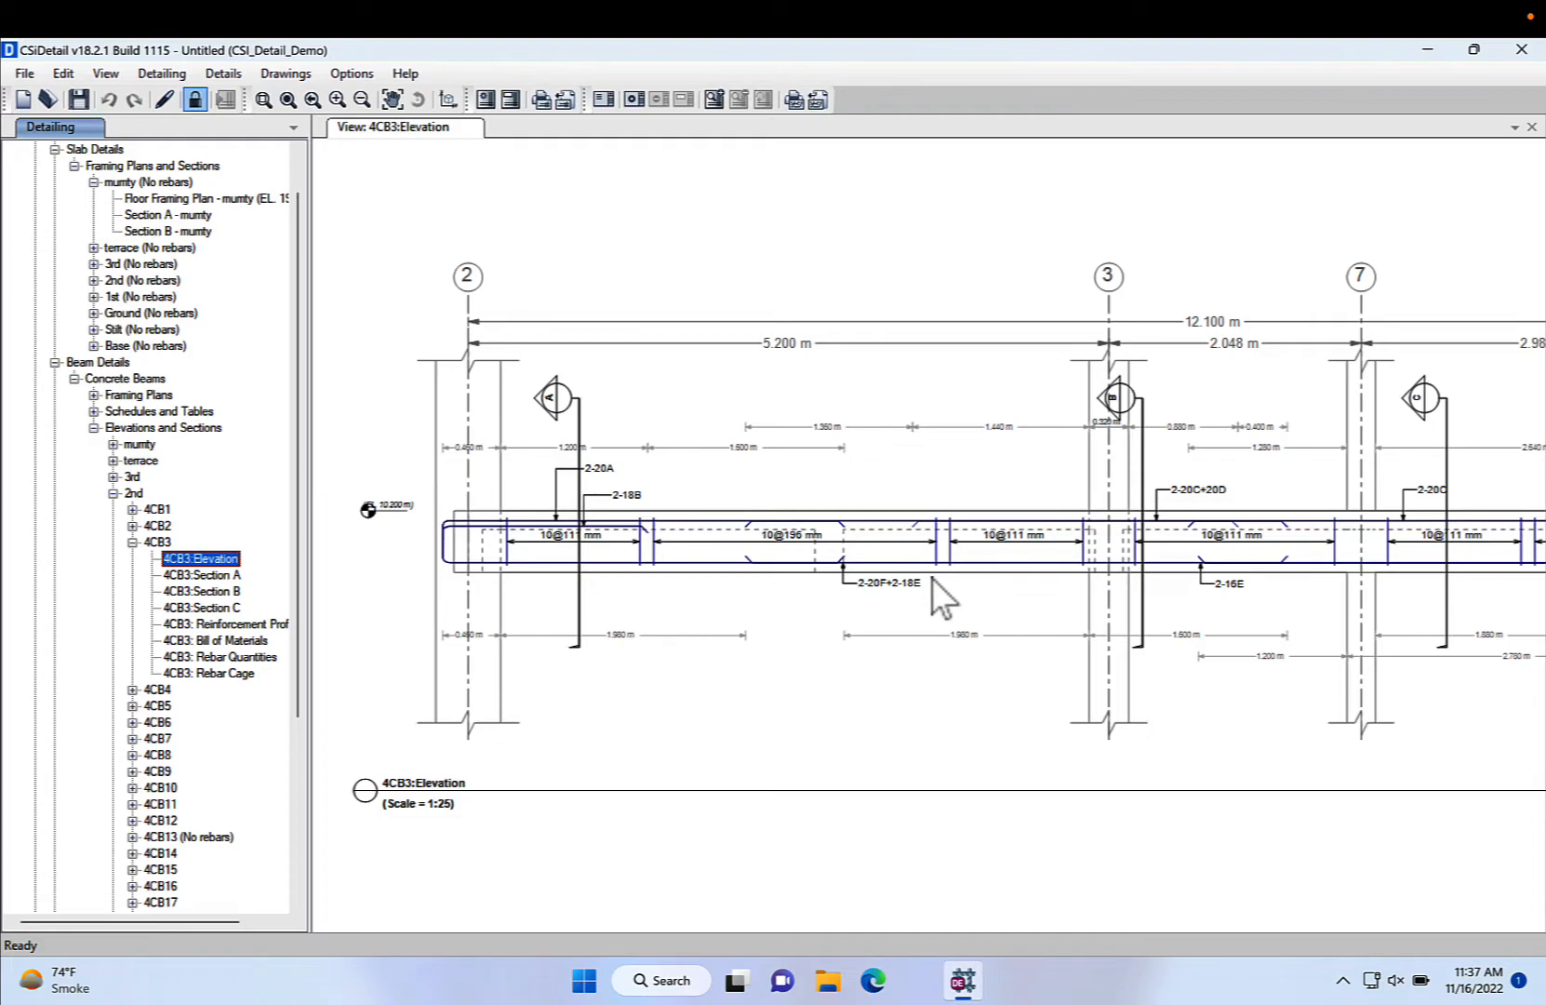
pyautogui.moveTo(1104, 574); pyautogui.dragTo(528, 573, button='middle')
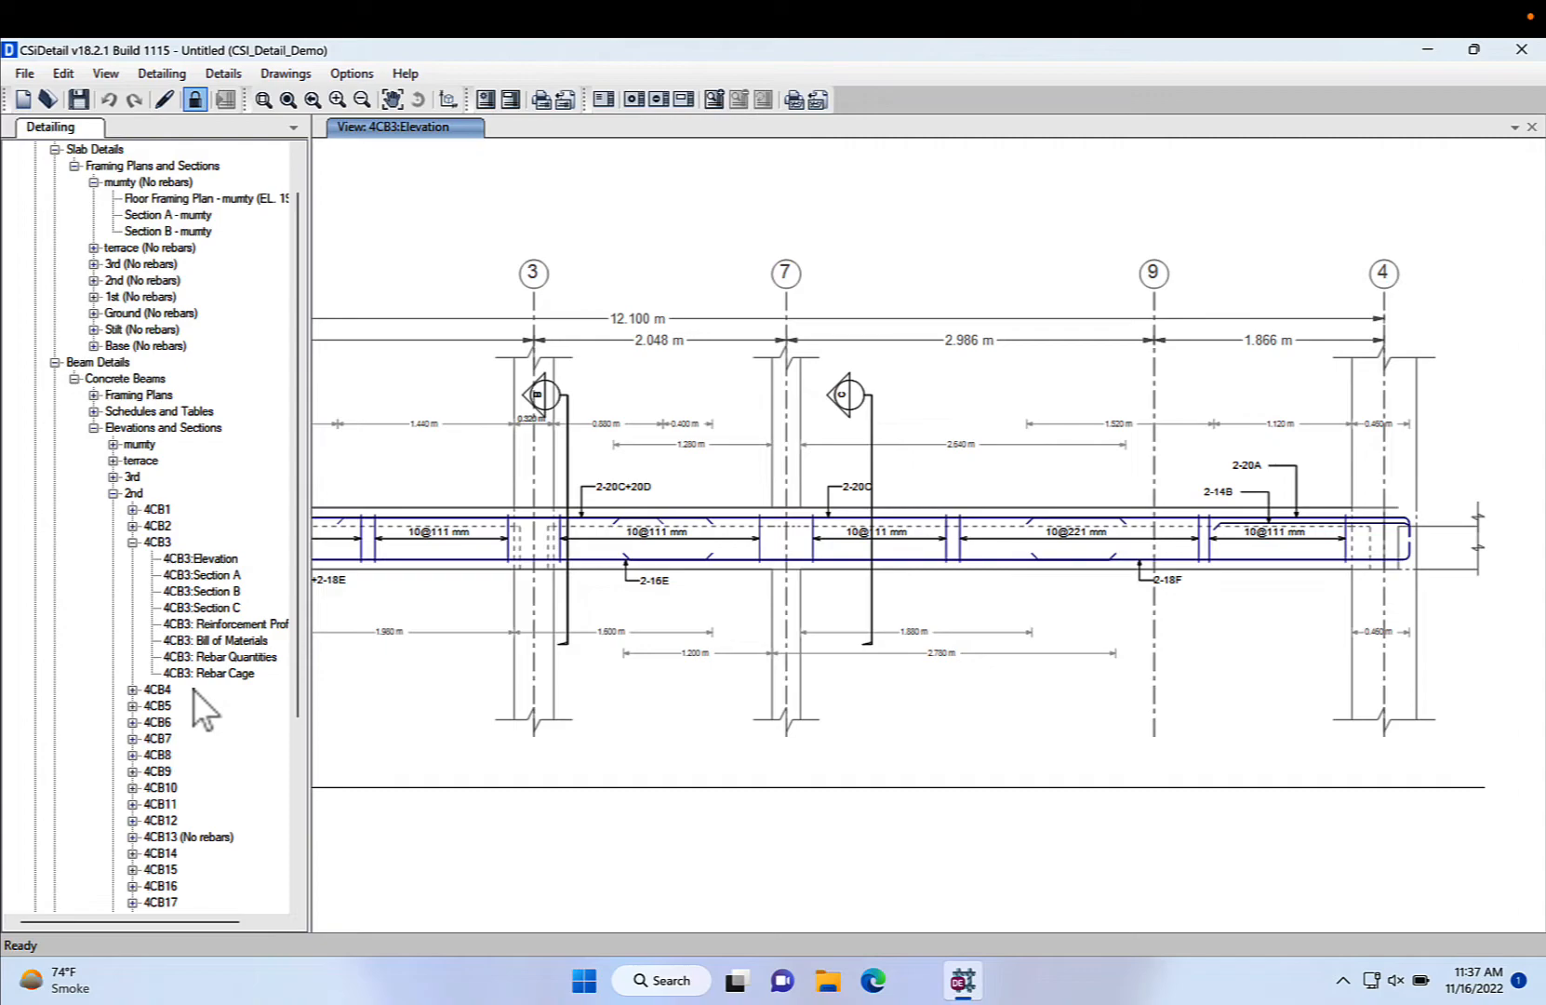
# - View beam 4CB3's bill of materials, rebar quantities and 3D rebar cage
pyautogui.click(216, 642)
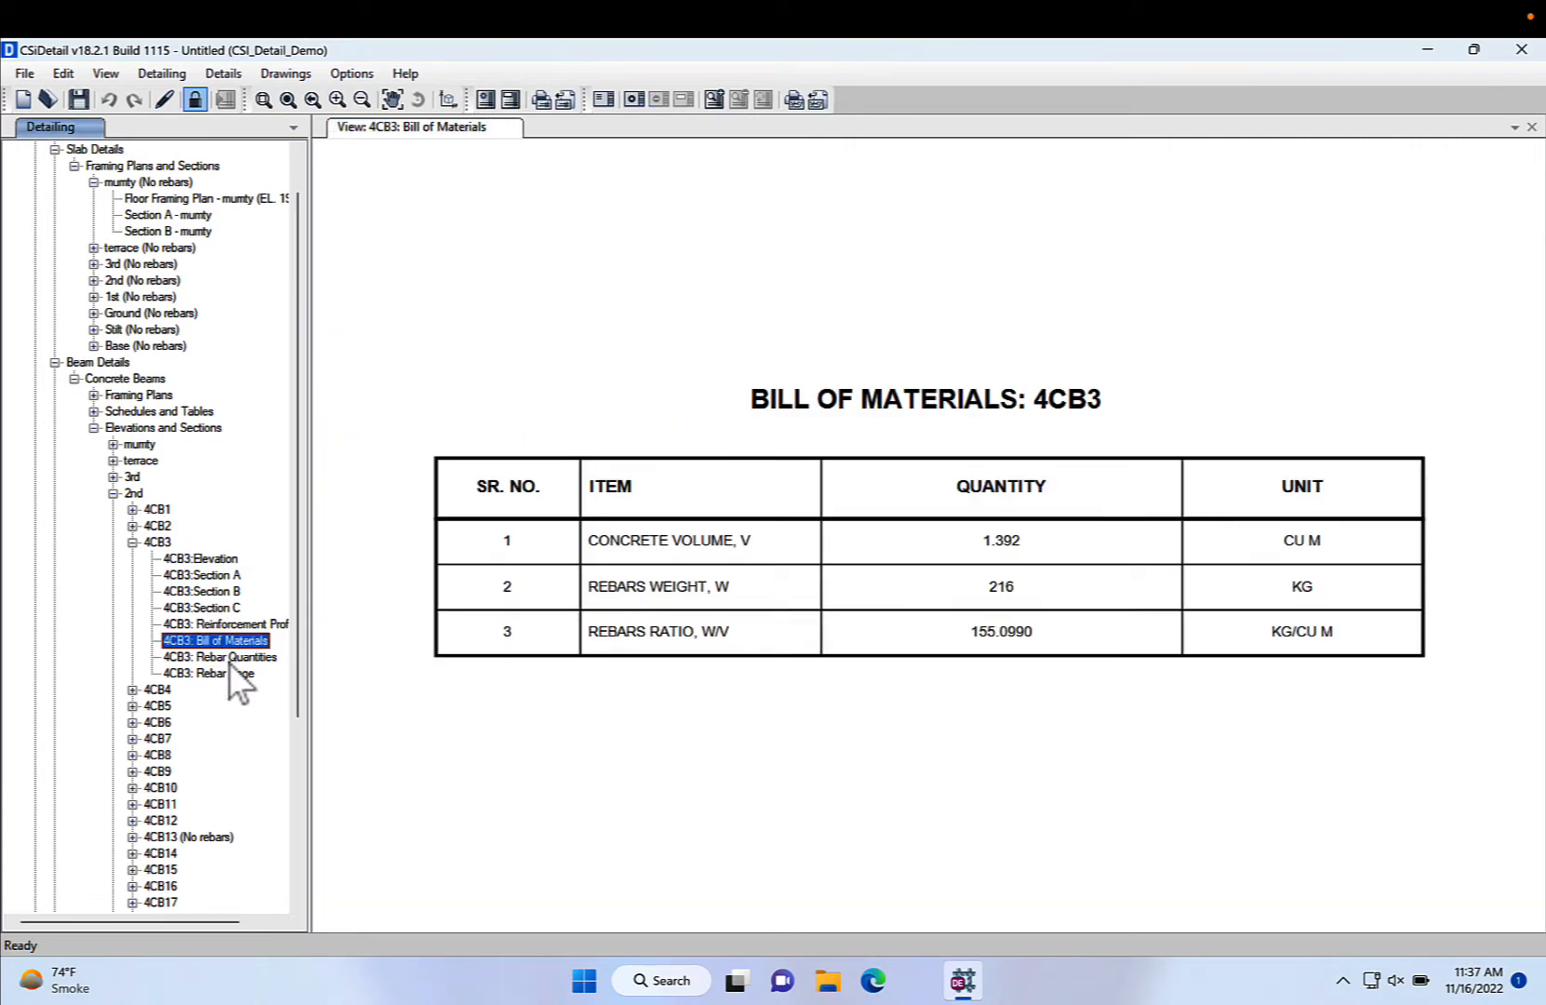
pyautogui.click(229, 660)
pyautogui.click(223, 674)
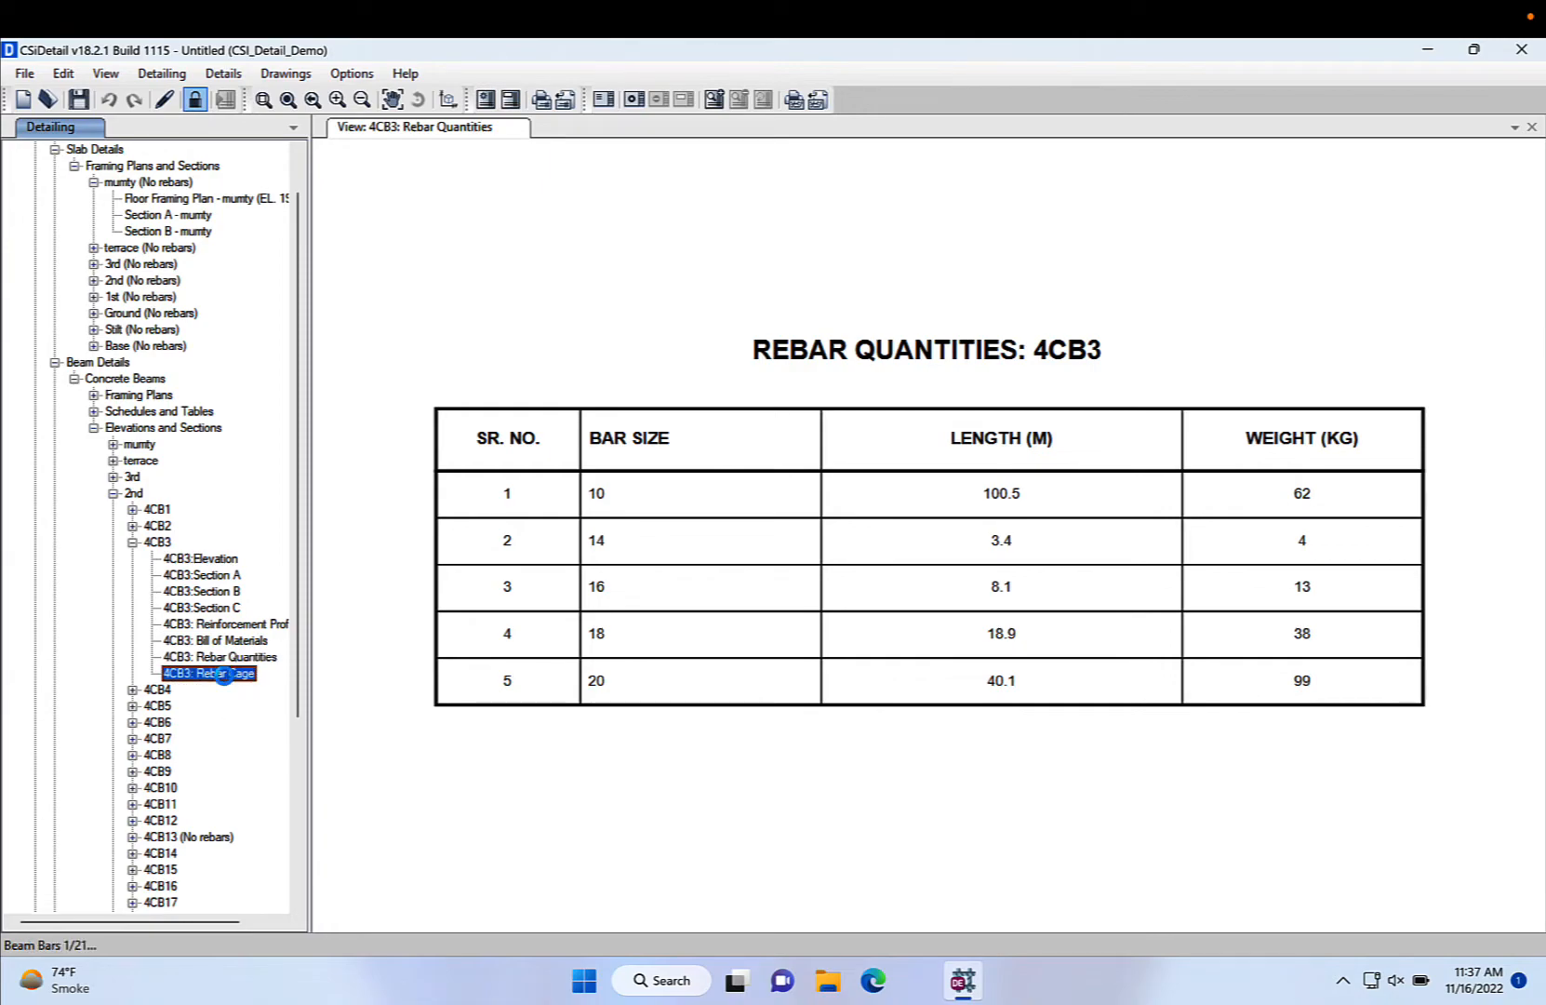
pyautogui.scroll(-3, 703, 612)
pyautogui.scroll(6, 703, 612)
pyautogui.scroll(3, 703, 612)
# - Open Concrete Column Schedule (1 of 3) from the column details and examine its bars and ties up close
pyautogui.scroll(-1, 702, 614)
pyautogui.scroll(-5, 182, 703)
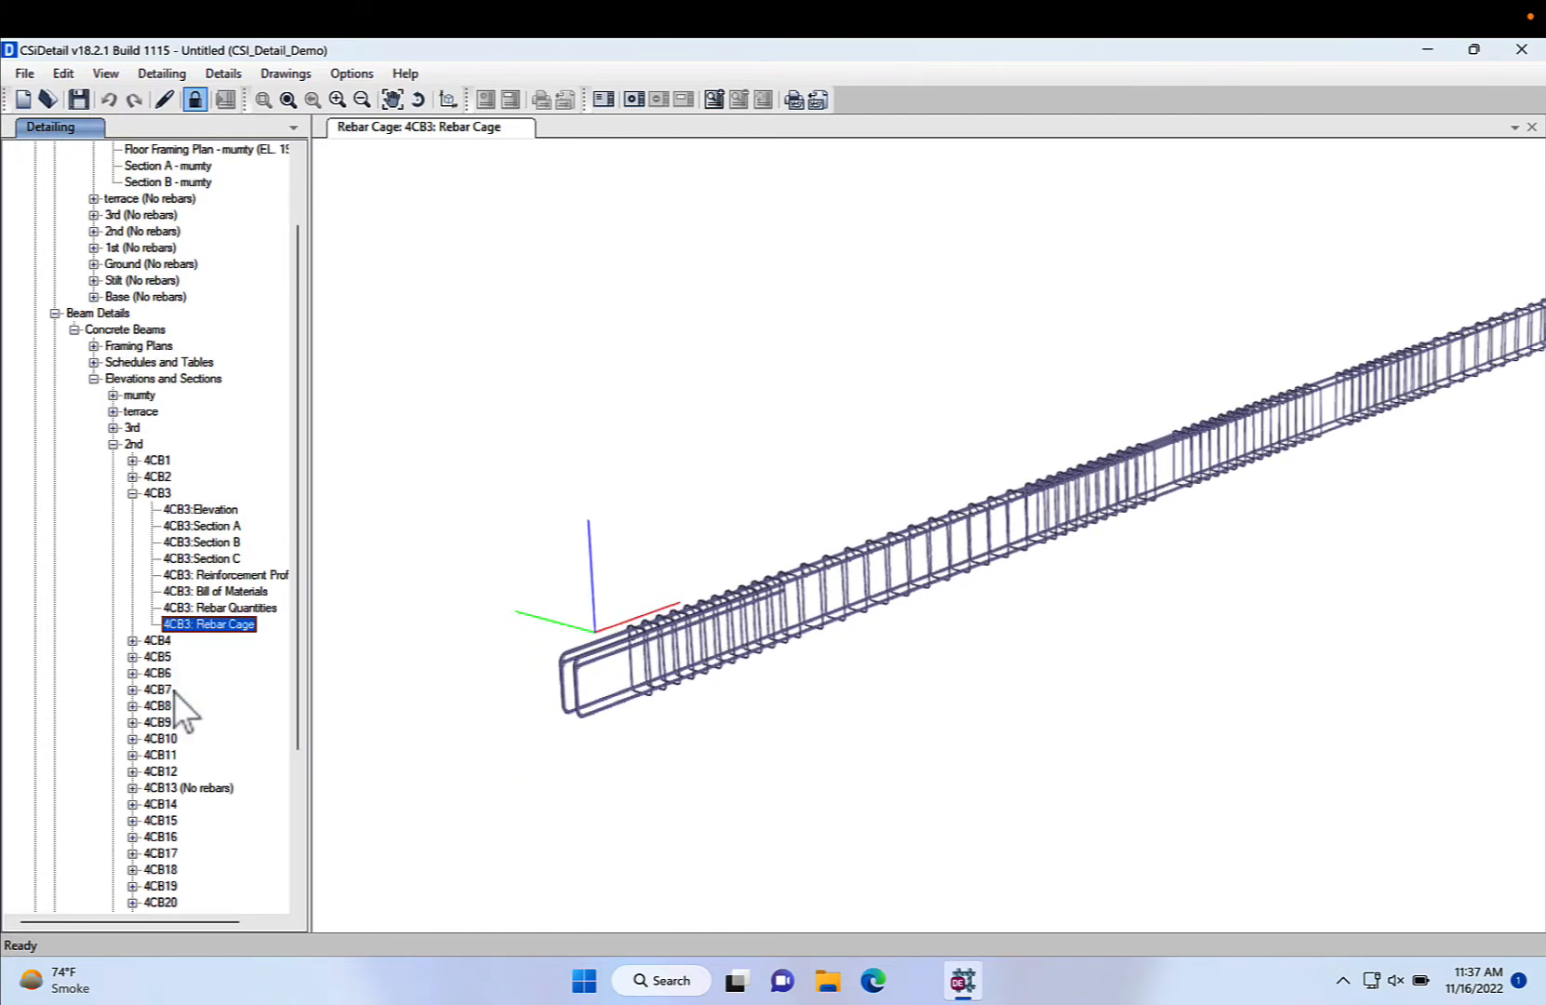
pyautogui.click(54, 836)
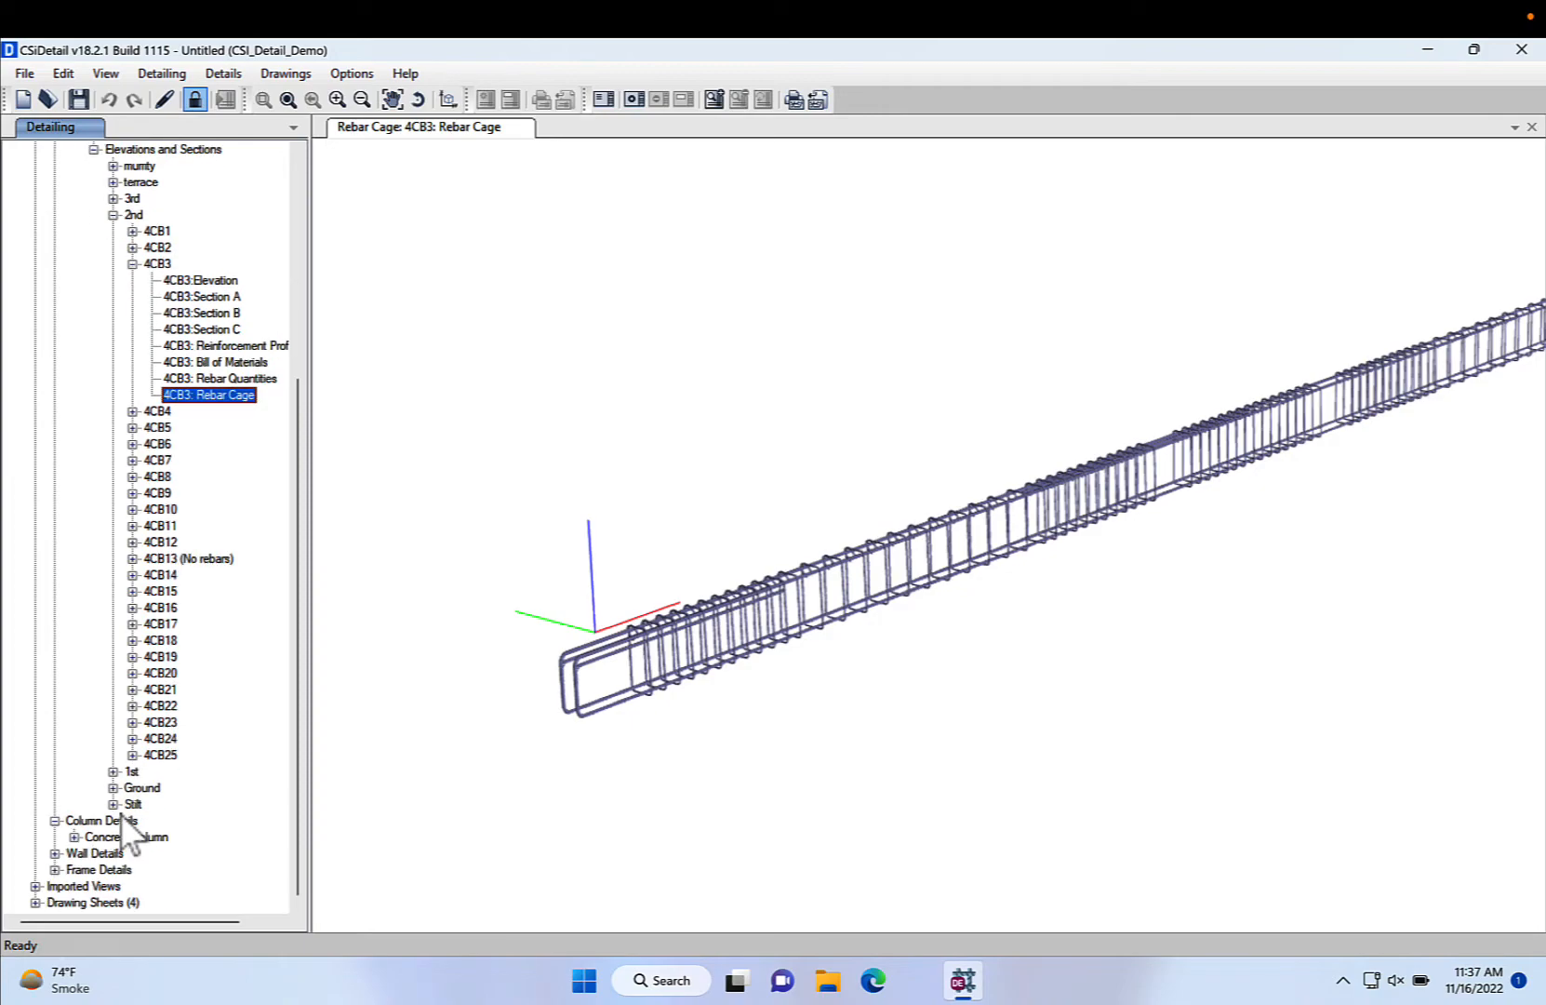
pyautogui.click(74, 836)
pyautogui.scroll(-1, 112, 861)
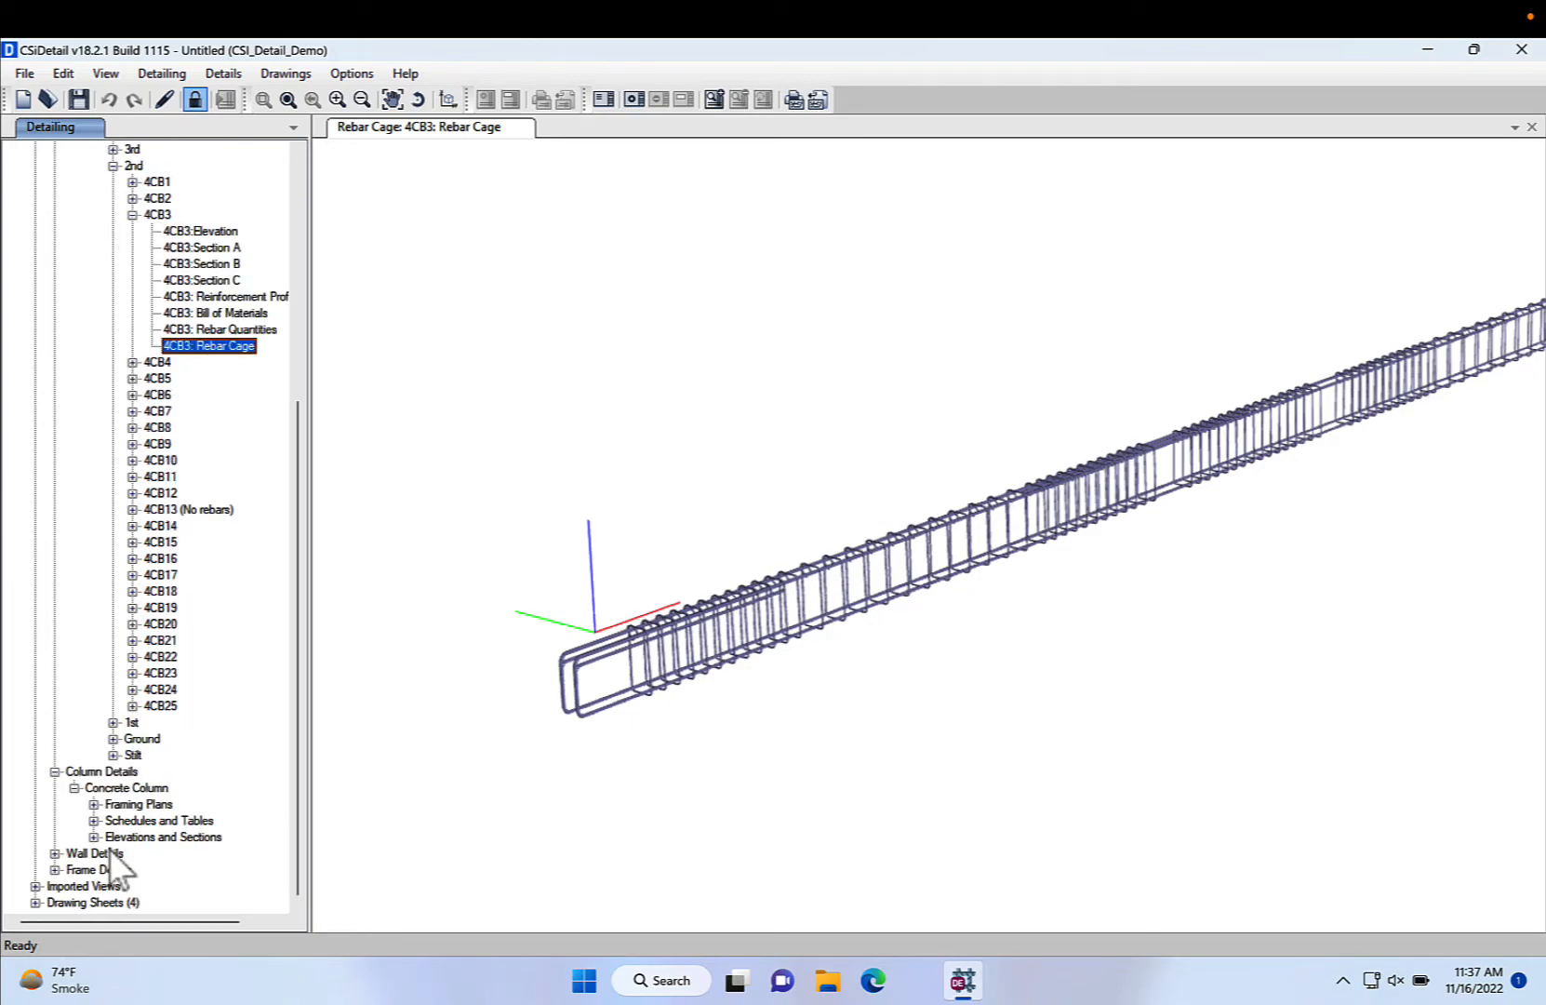
pyautogui.click(94, 820)
pyautogui.scroll(-2, 112, 833)
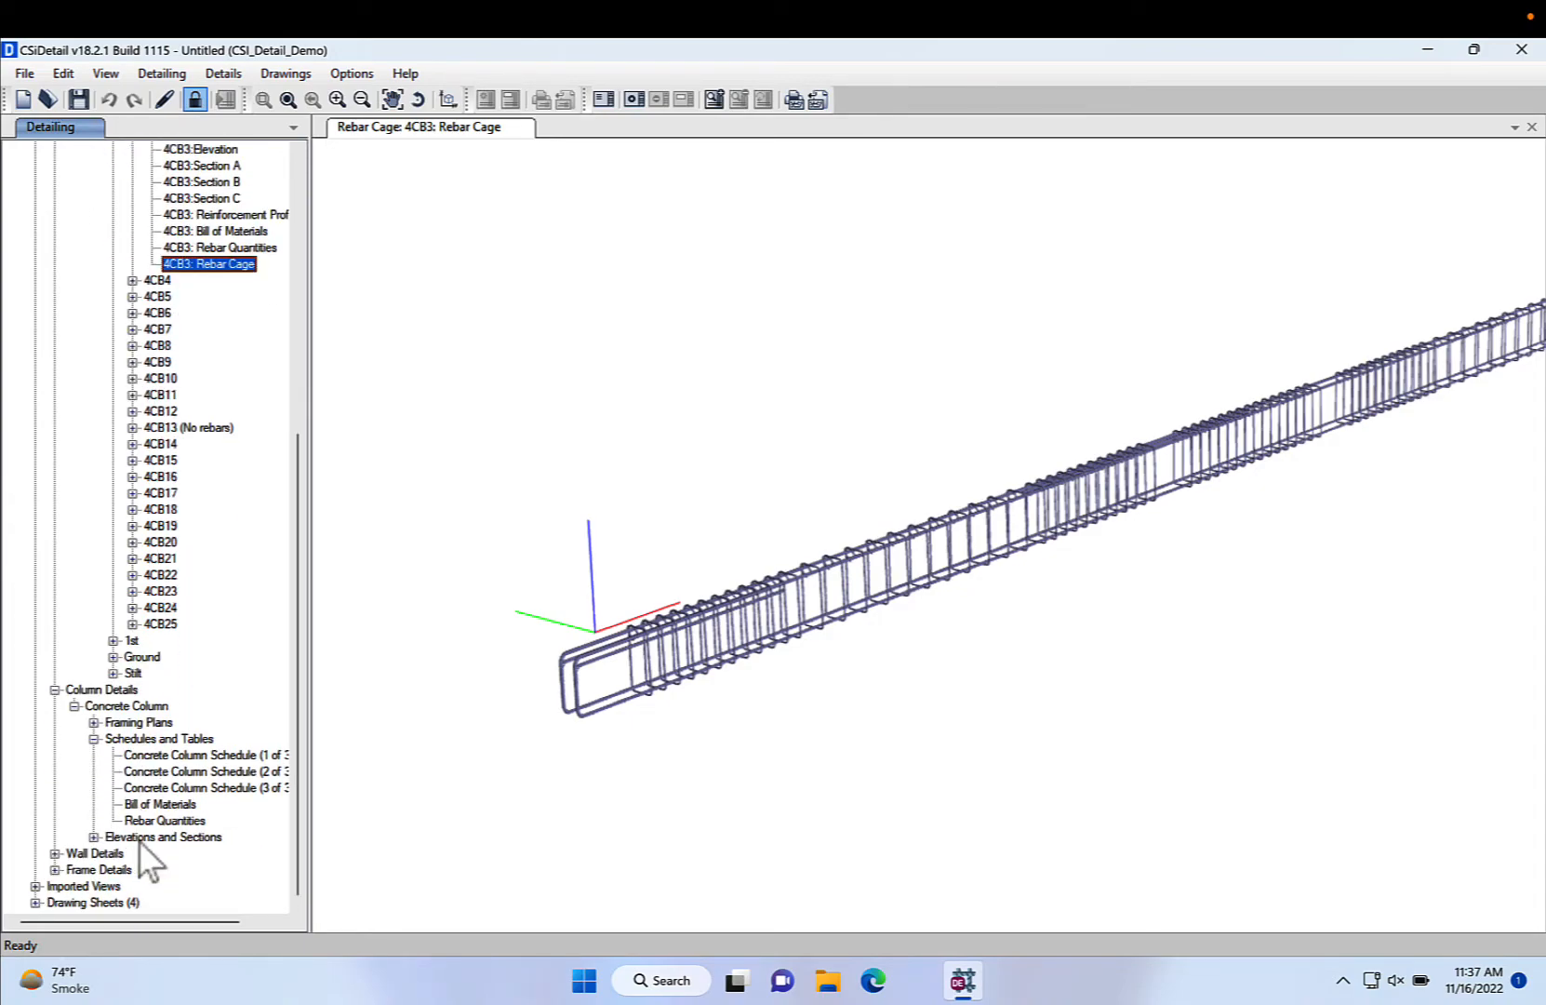
pyautogui.click(183, 754)
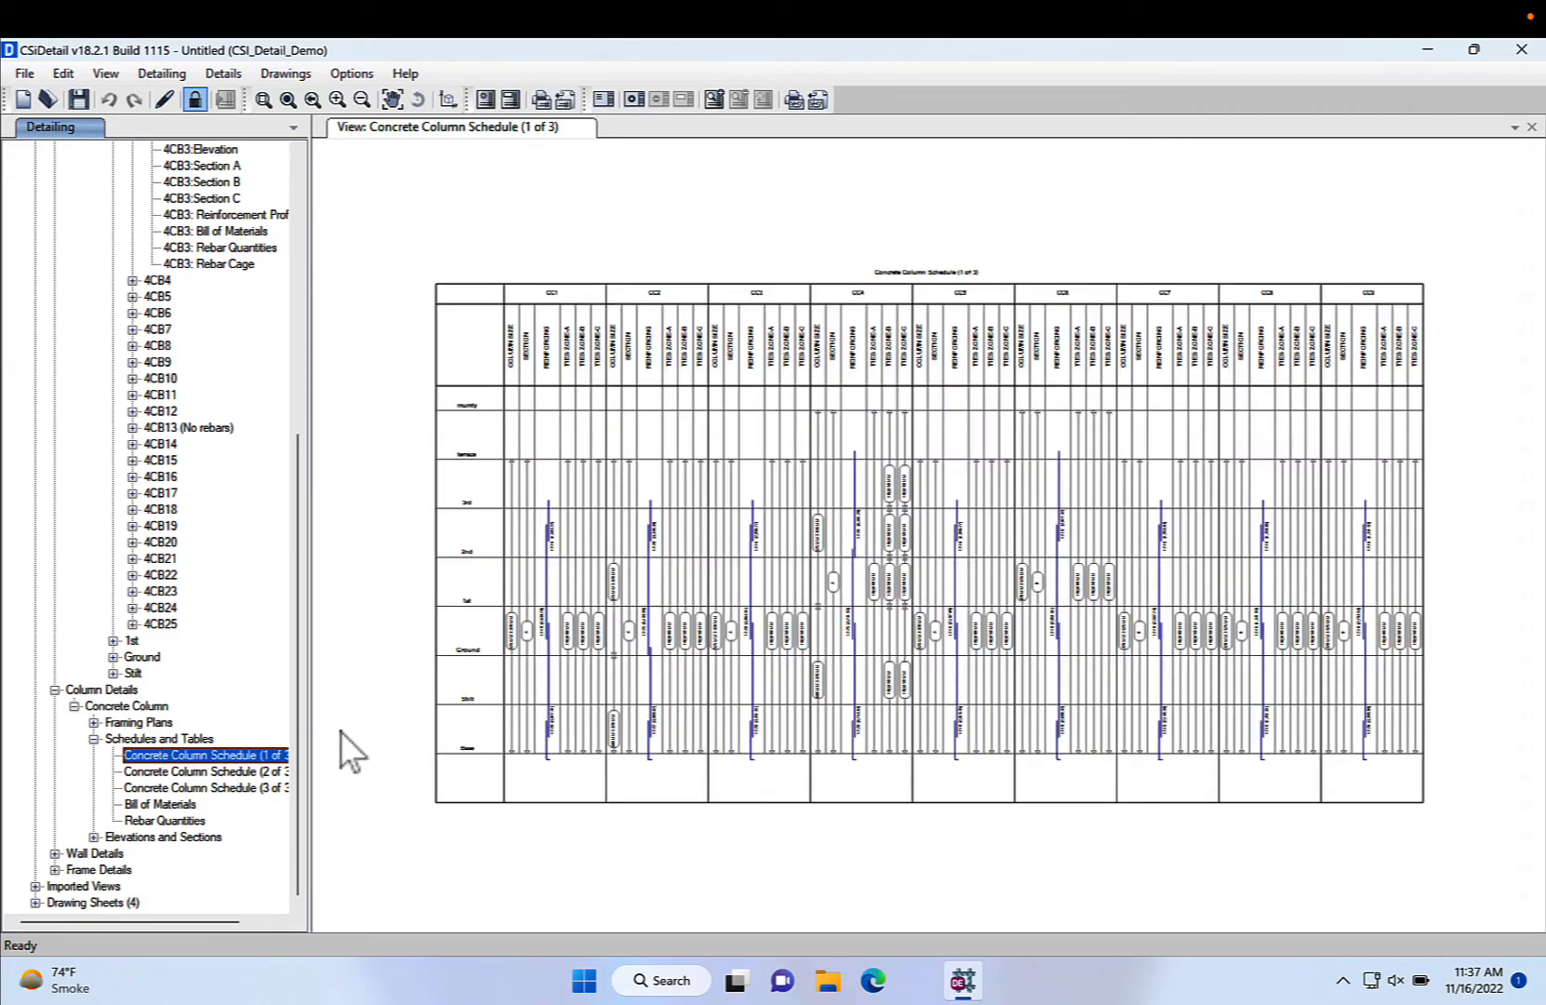
pyautogui.scroll(5, 569, 650)
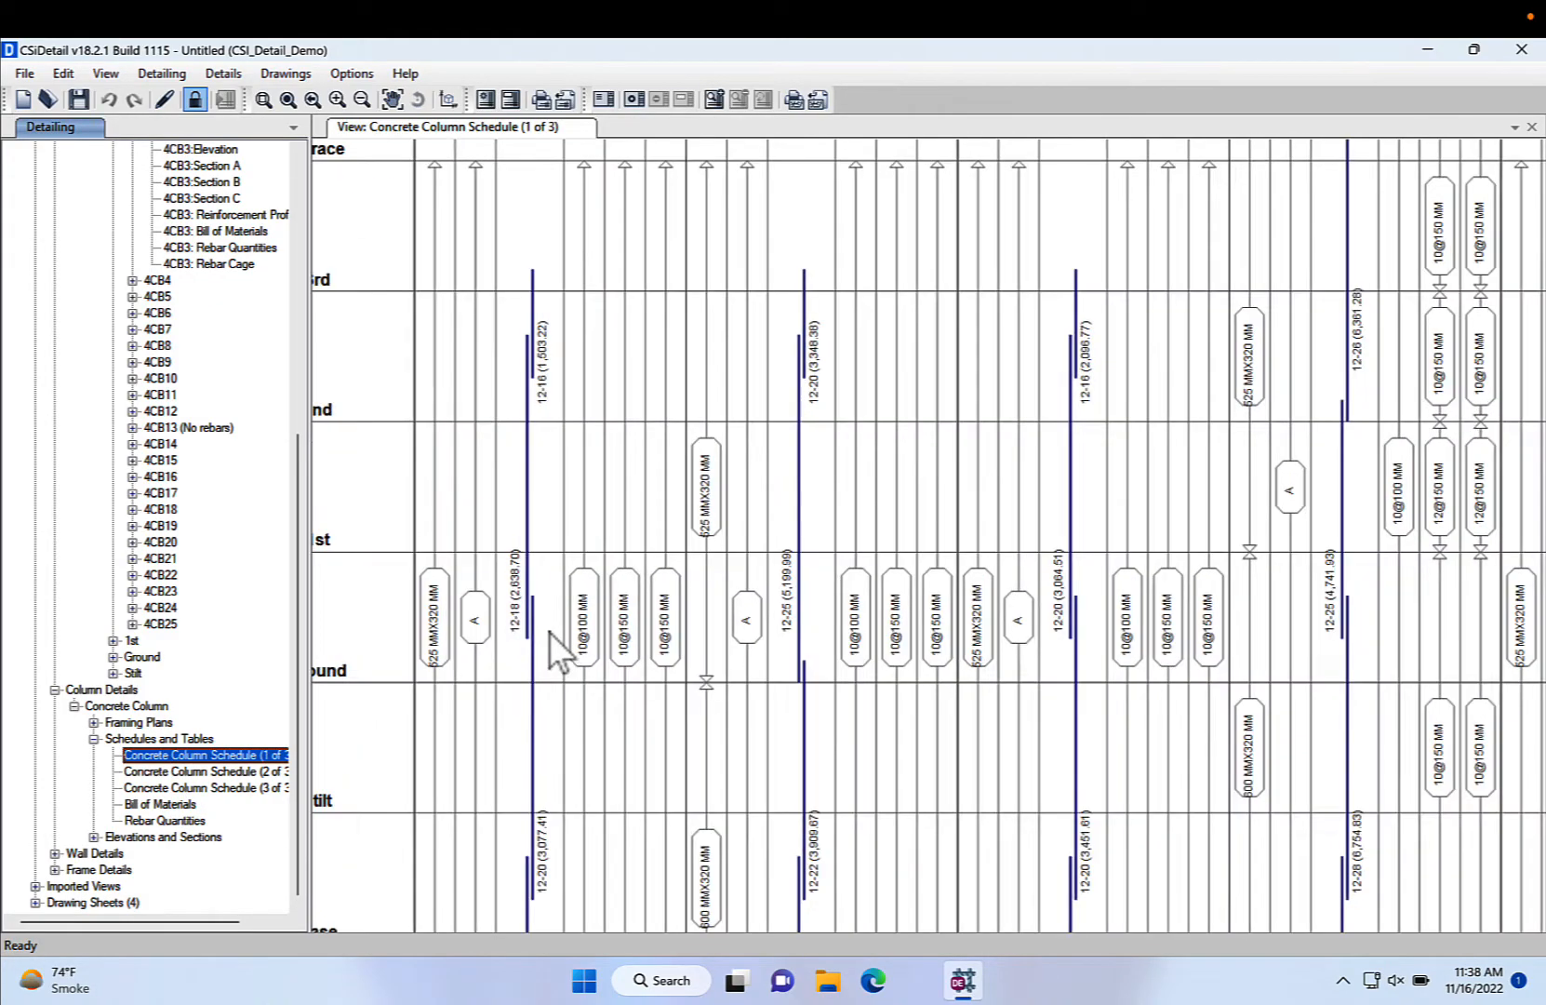
# - View the concrete columns' bill of materials and rebar quantities, and list the column elevations and sections
pyautogui.click(172, 806)
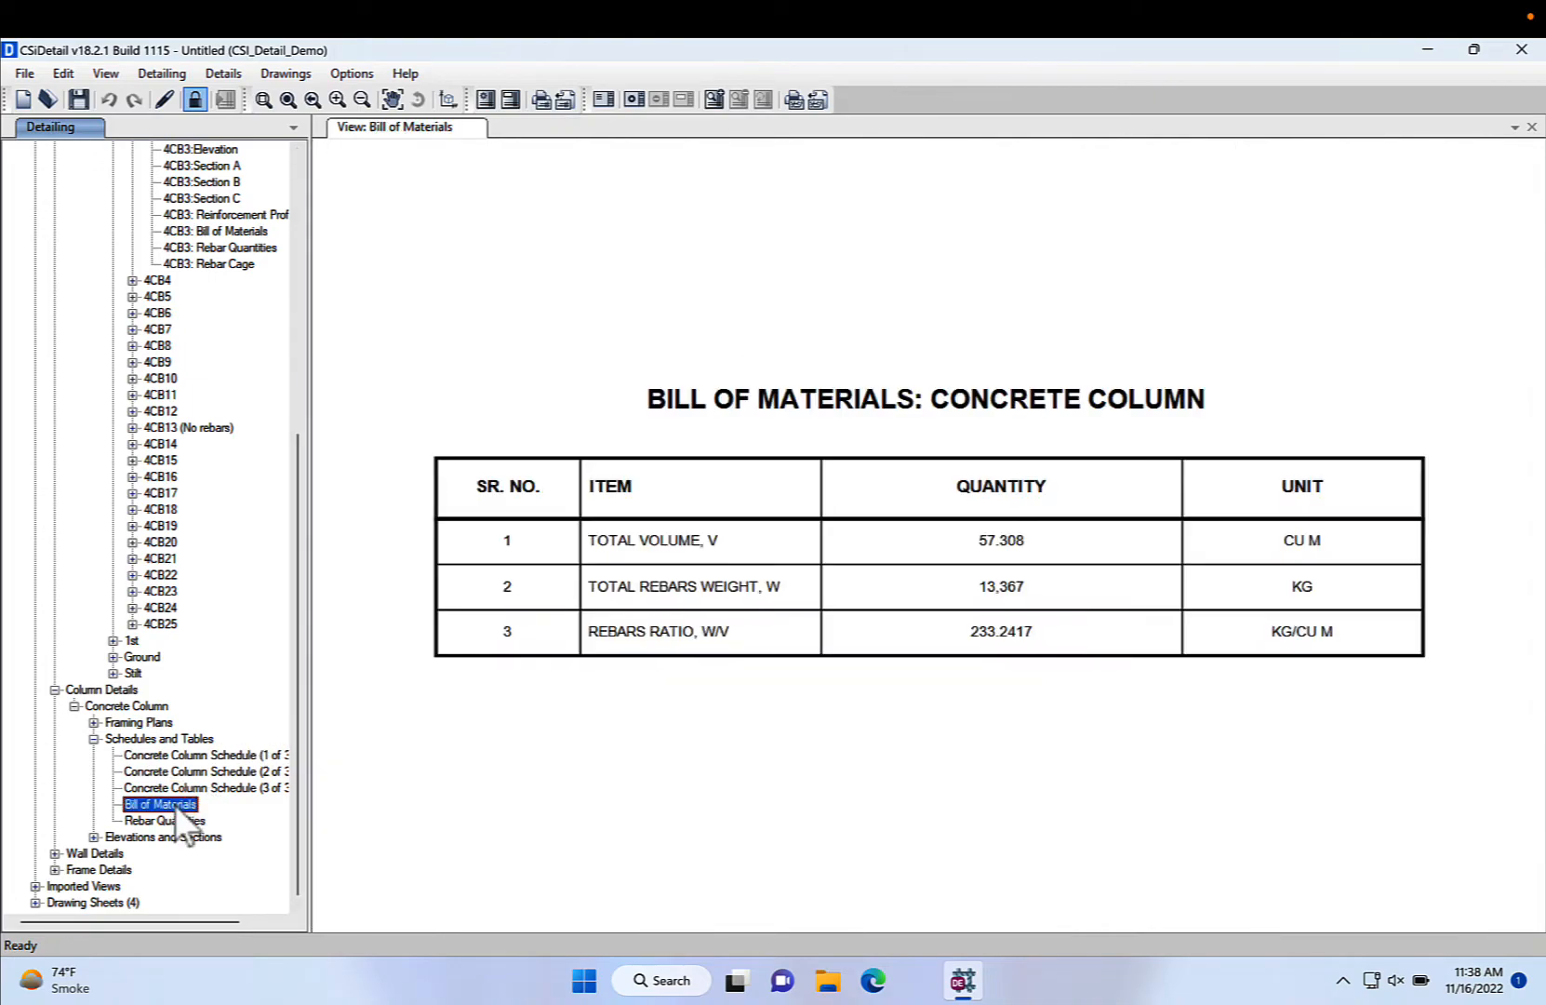
pyautogui.click(171, 822)
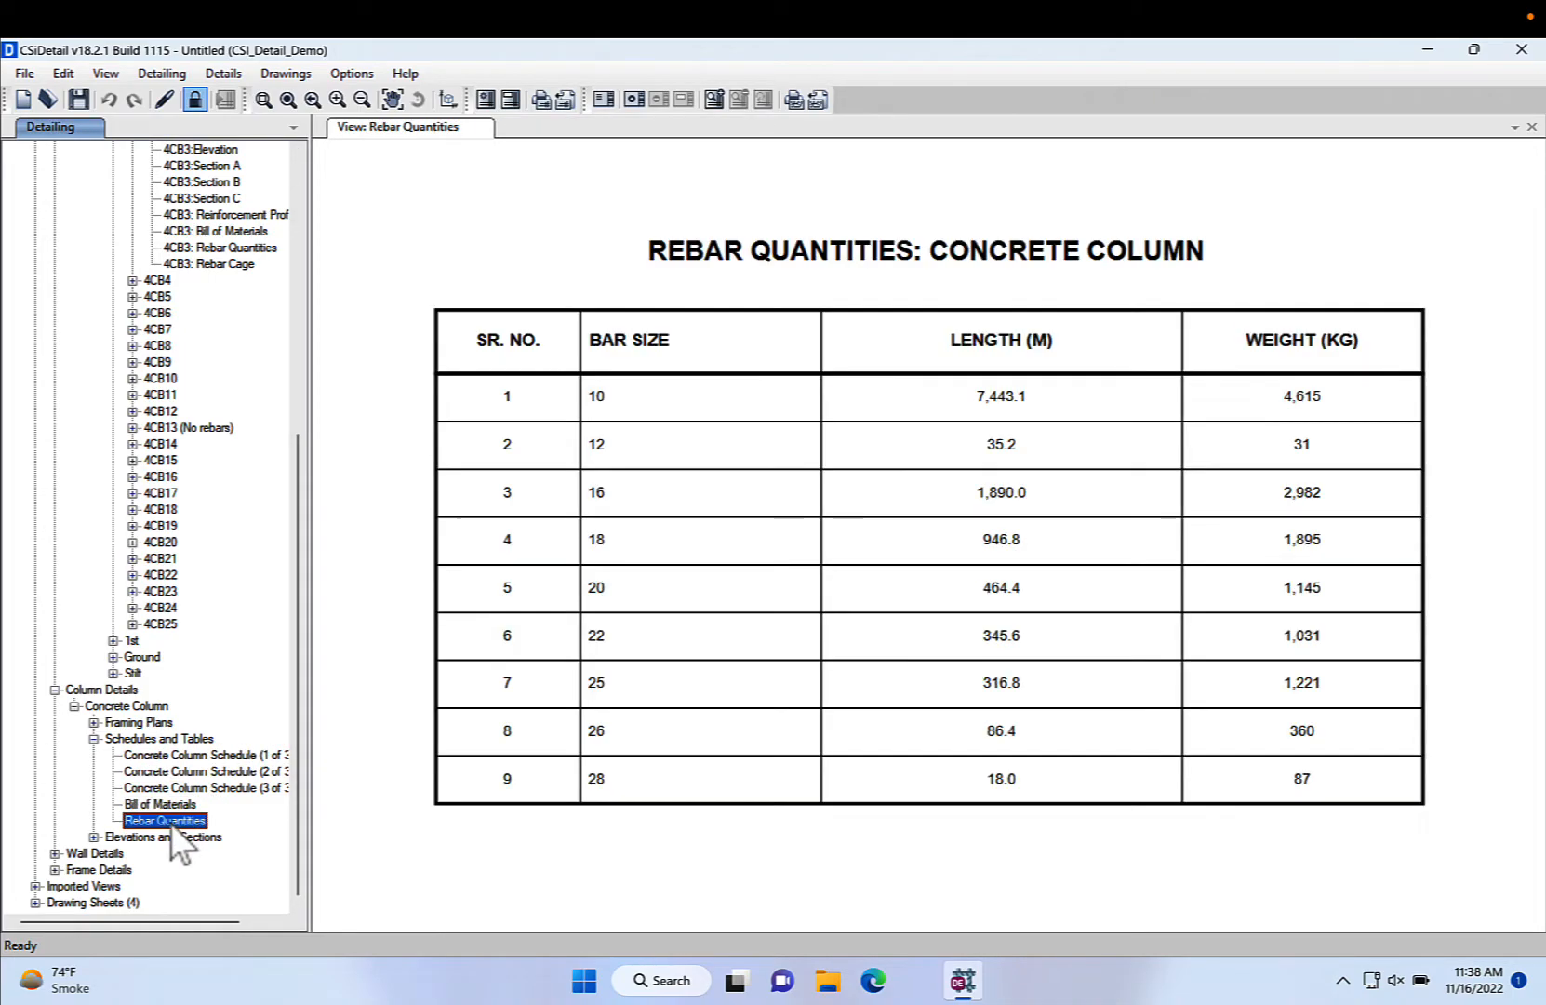
pyautogui.click(93, 836)
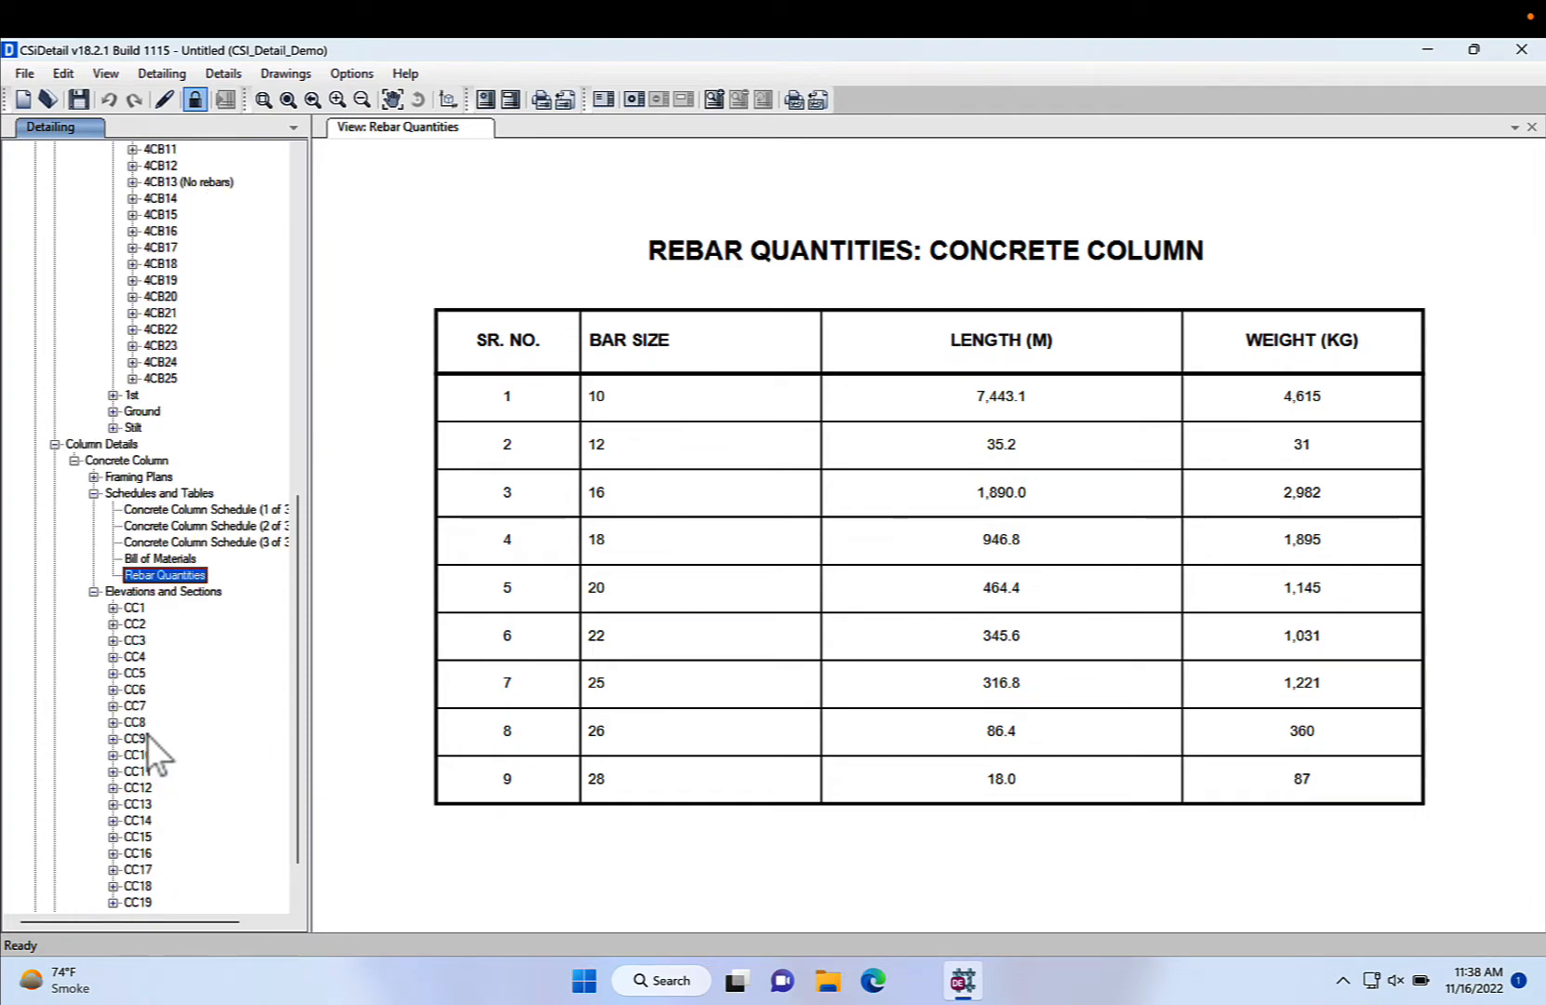
# - Open Elevation-1 of concrete column CC1 and examine its longitudinal bars and tie spacing along the height
pyautogui.click(112, 609)
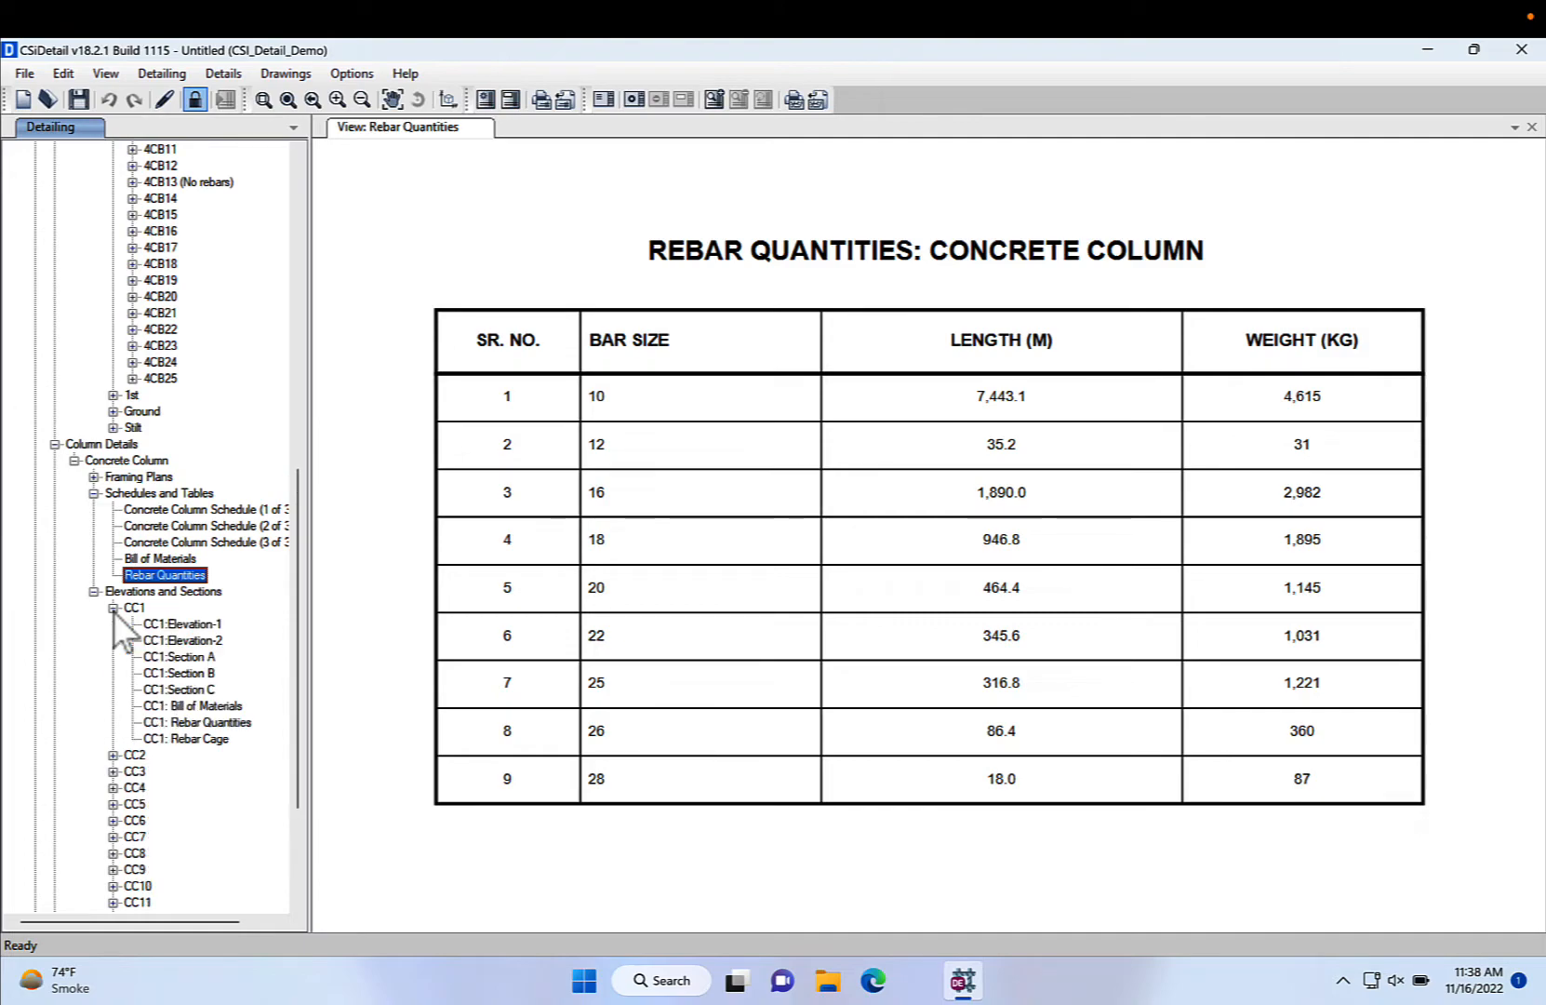
pyautogui.click(186, 624)
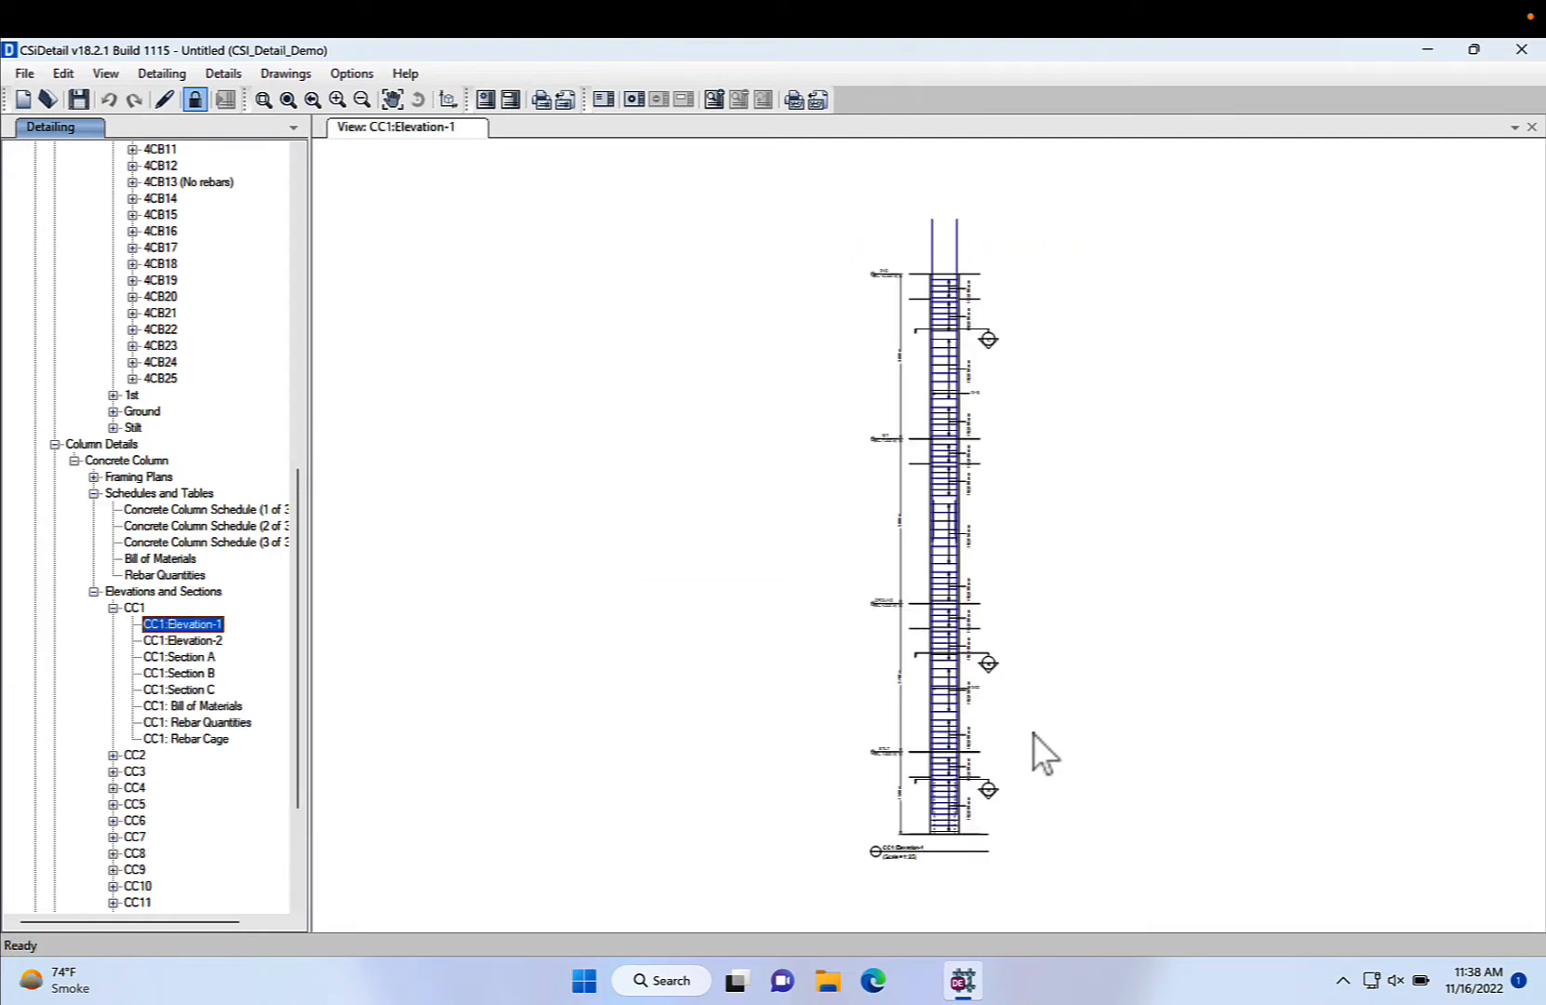
pyautogui.scroll(5, 984, 783)
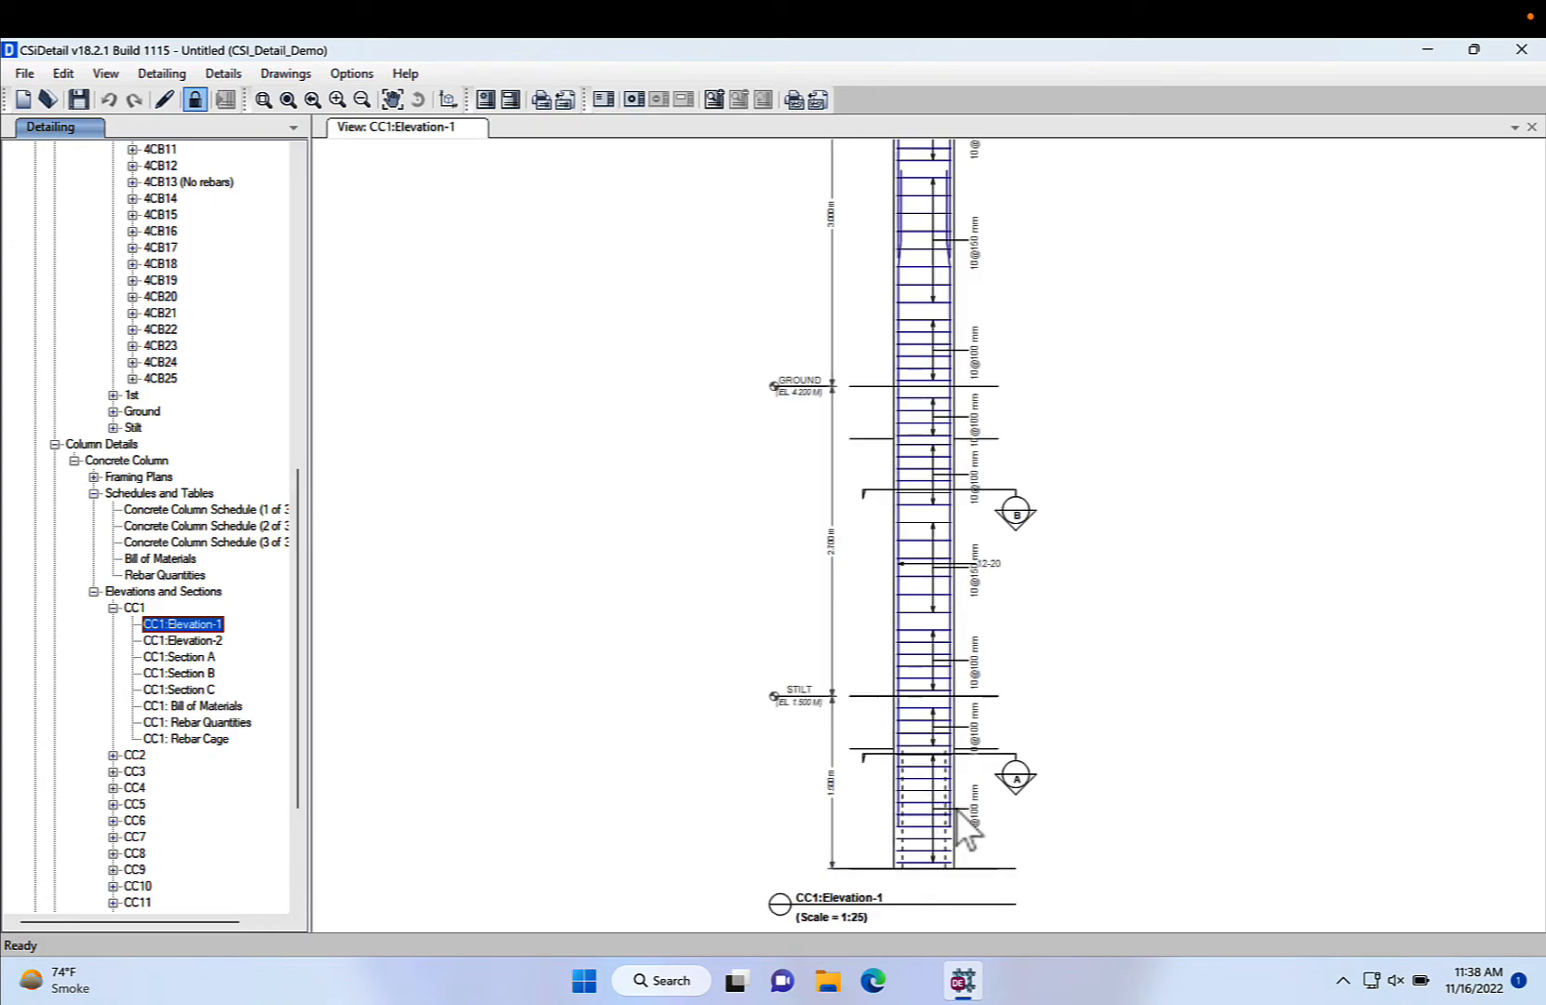
pyautogui.moveTo(924, 574); pyautogui.dragTo(905, 658, button='middle')
pyautogui.moveTo(894, 467); pyautogui.dragTo(873, 660, button='middle')
pyautogui.moveTo(856, 395); pyautogui.dragTo(818, 642, button='middle')
pyautogui.moveTo(773, 345); pyautogui.dragTo(777, 541, button='middle')
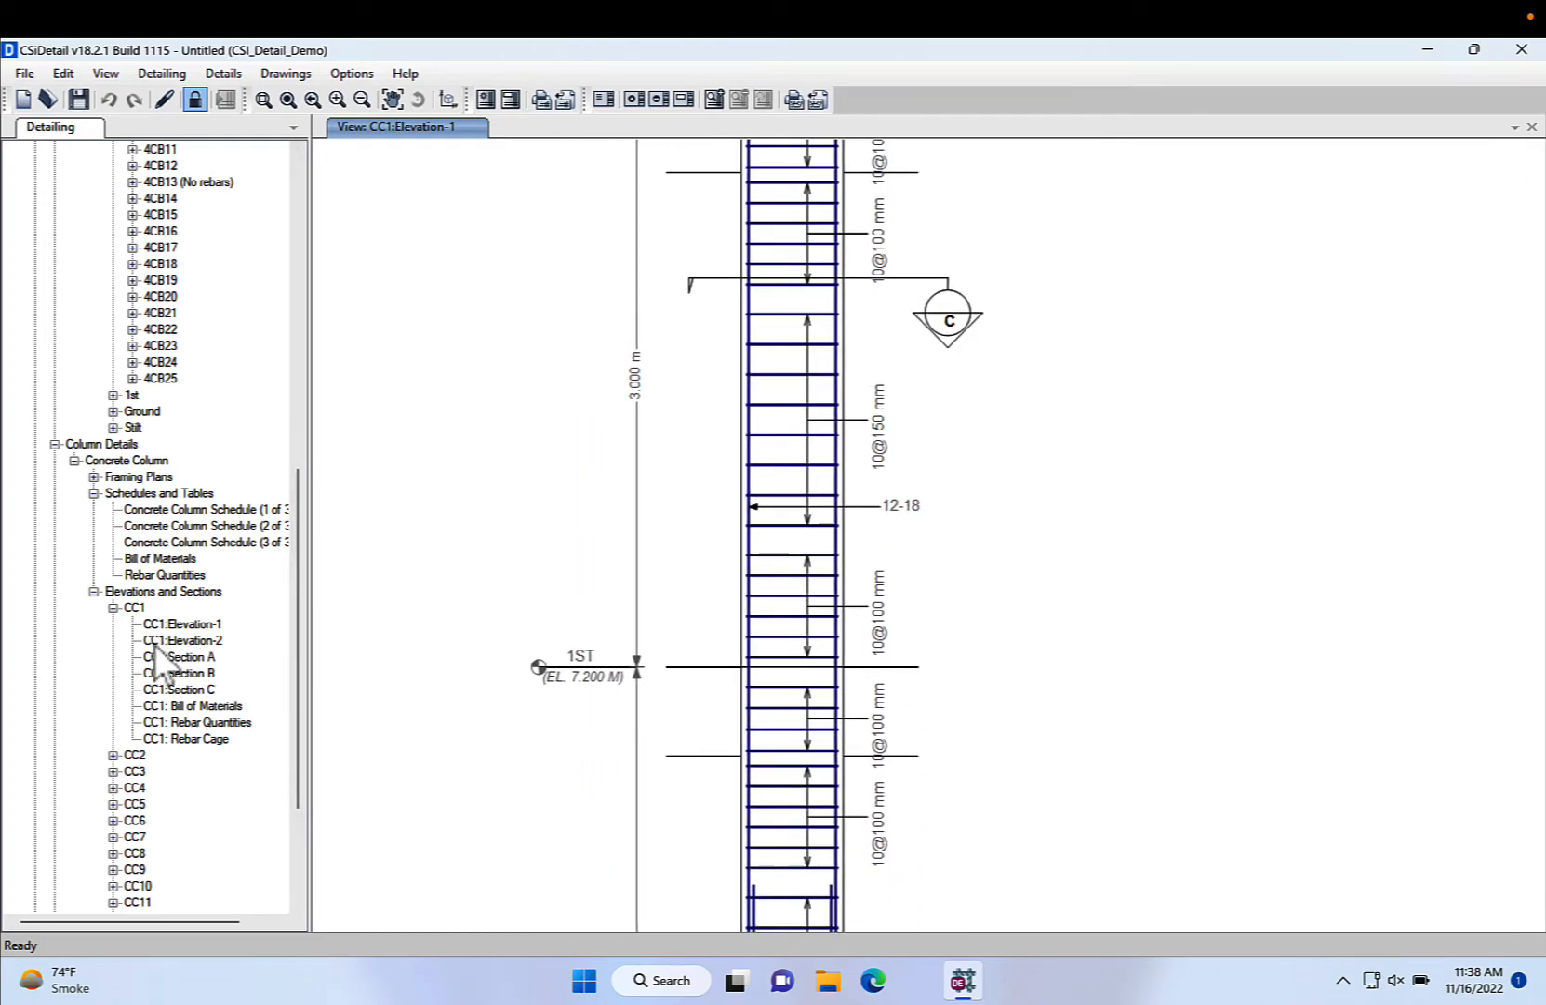
# - View column CC1's bill of materials, rebar quantities and 3D rebar cage, looking at the cage up close
pyautogui.click(221, 706)
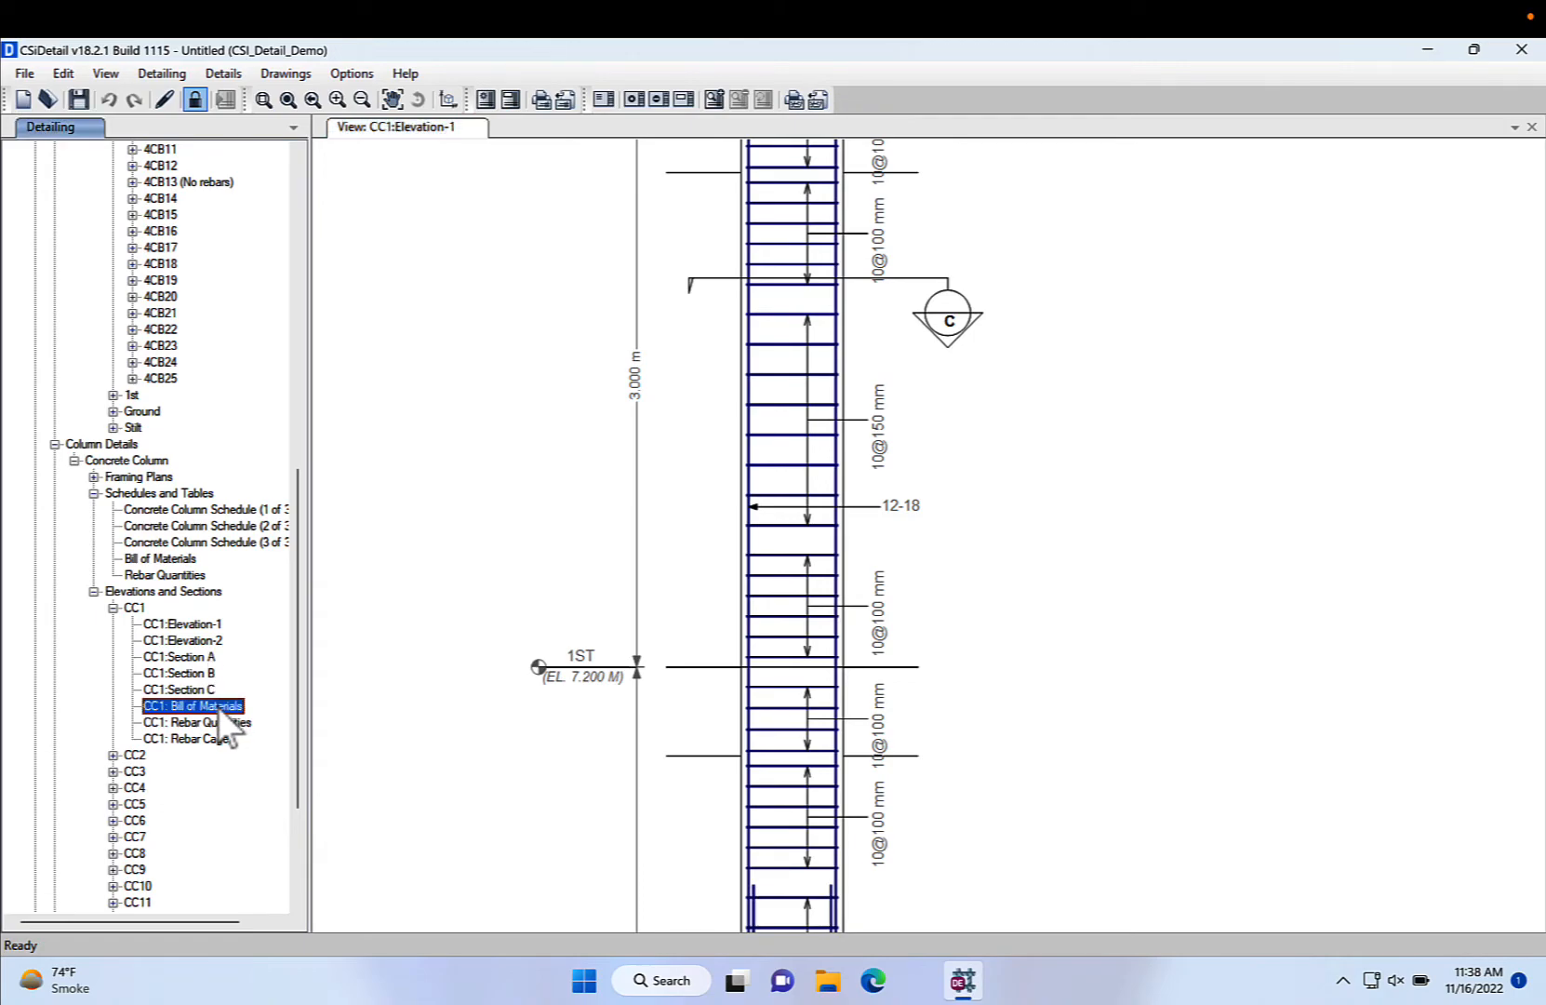
pyautogui.click(222, 725)
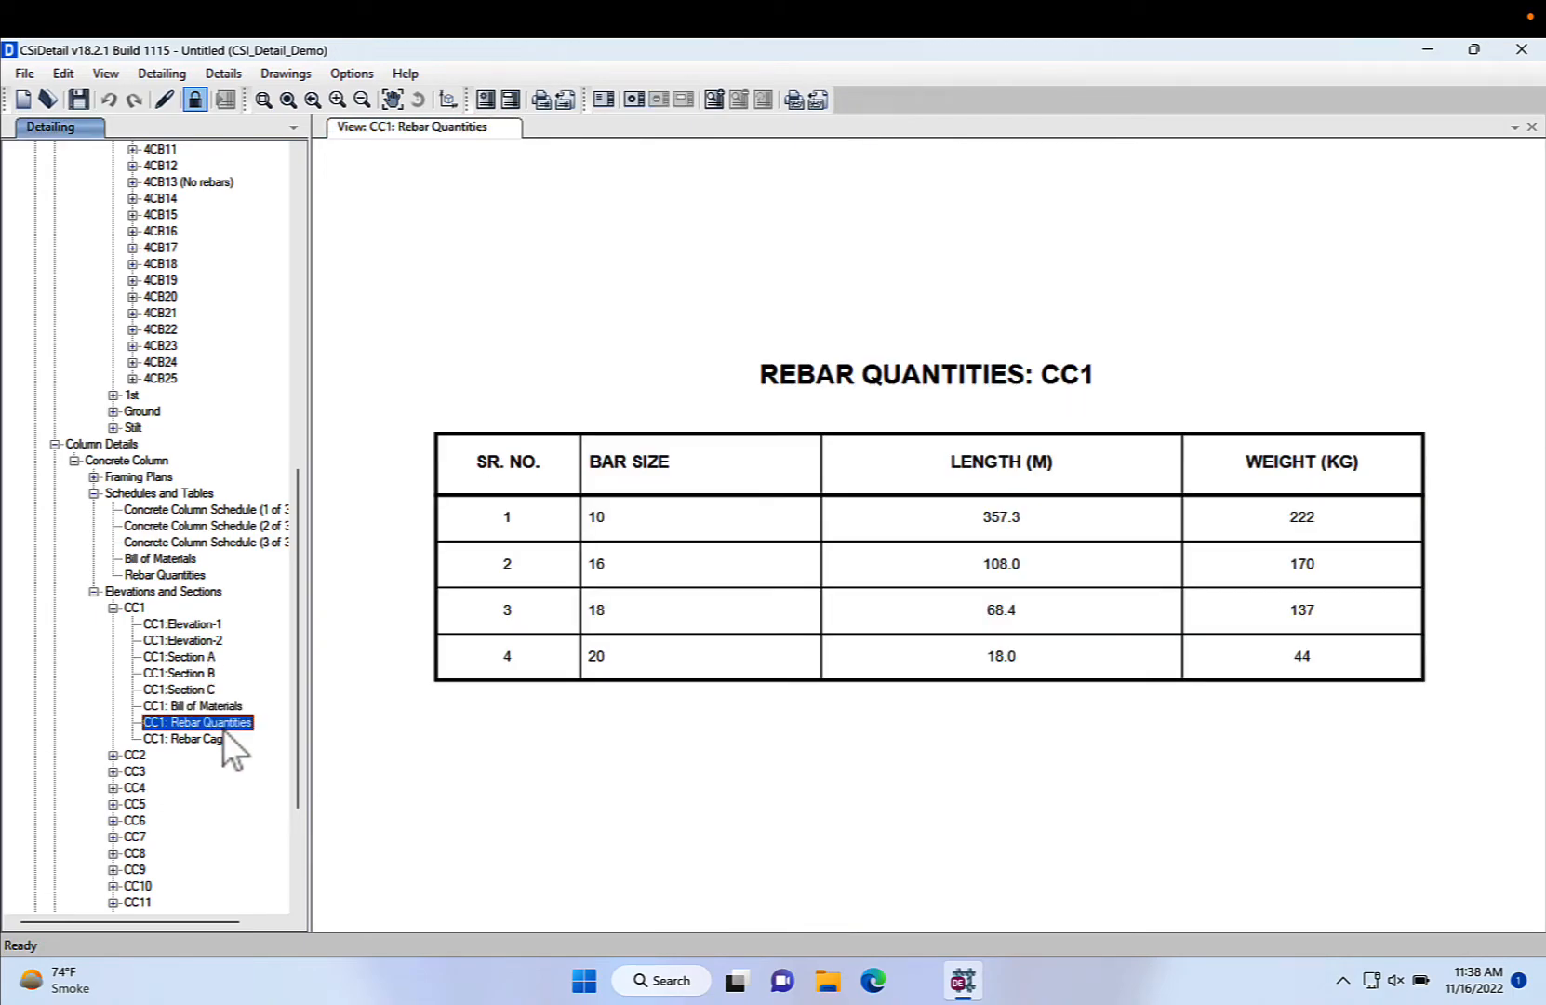
pyautogui.click(209, 739)
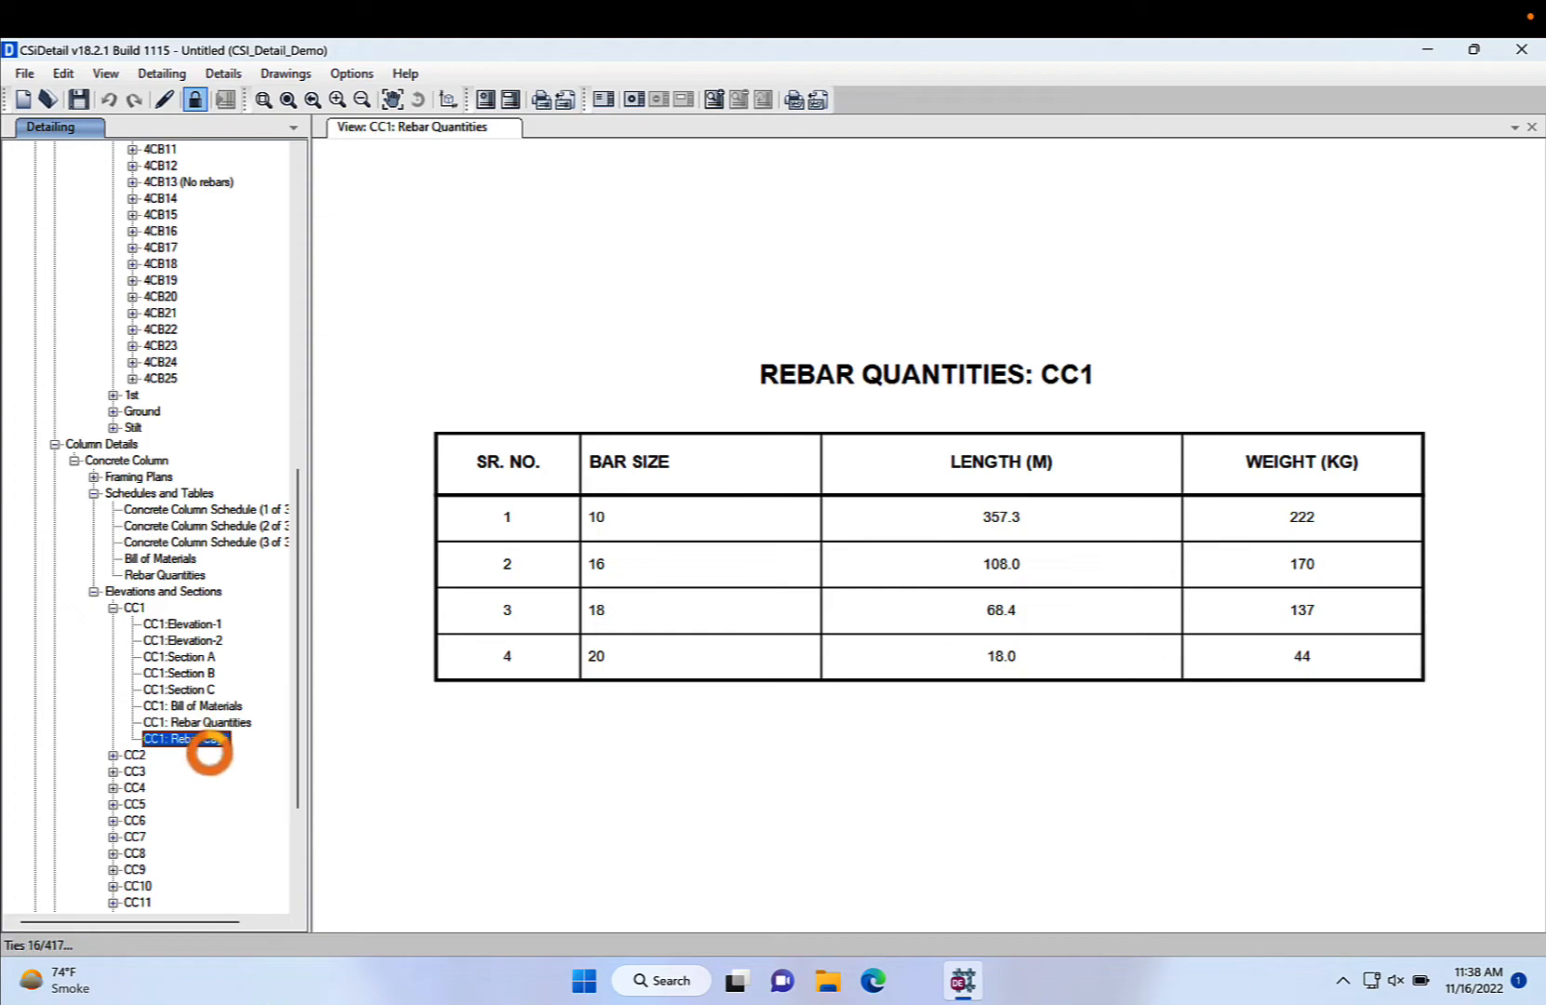
pyautogui.scroll(5, 950, 513)
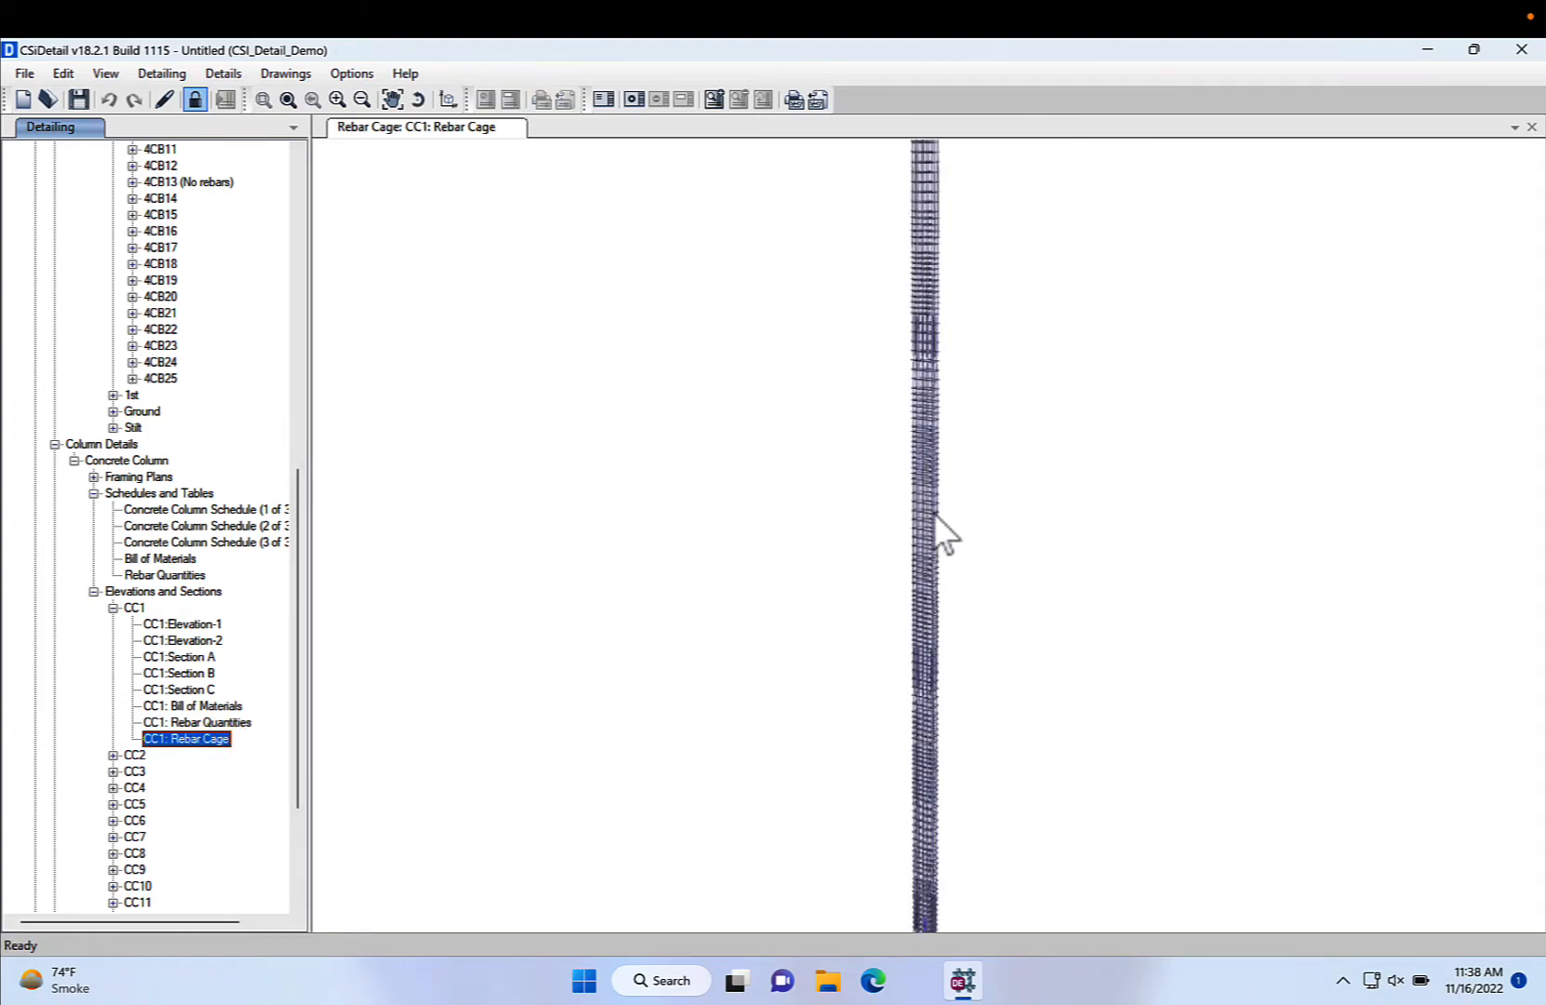
pyautogui.scroll(-4, 938, 519)
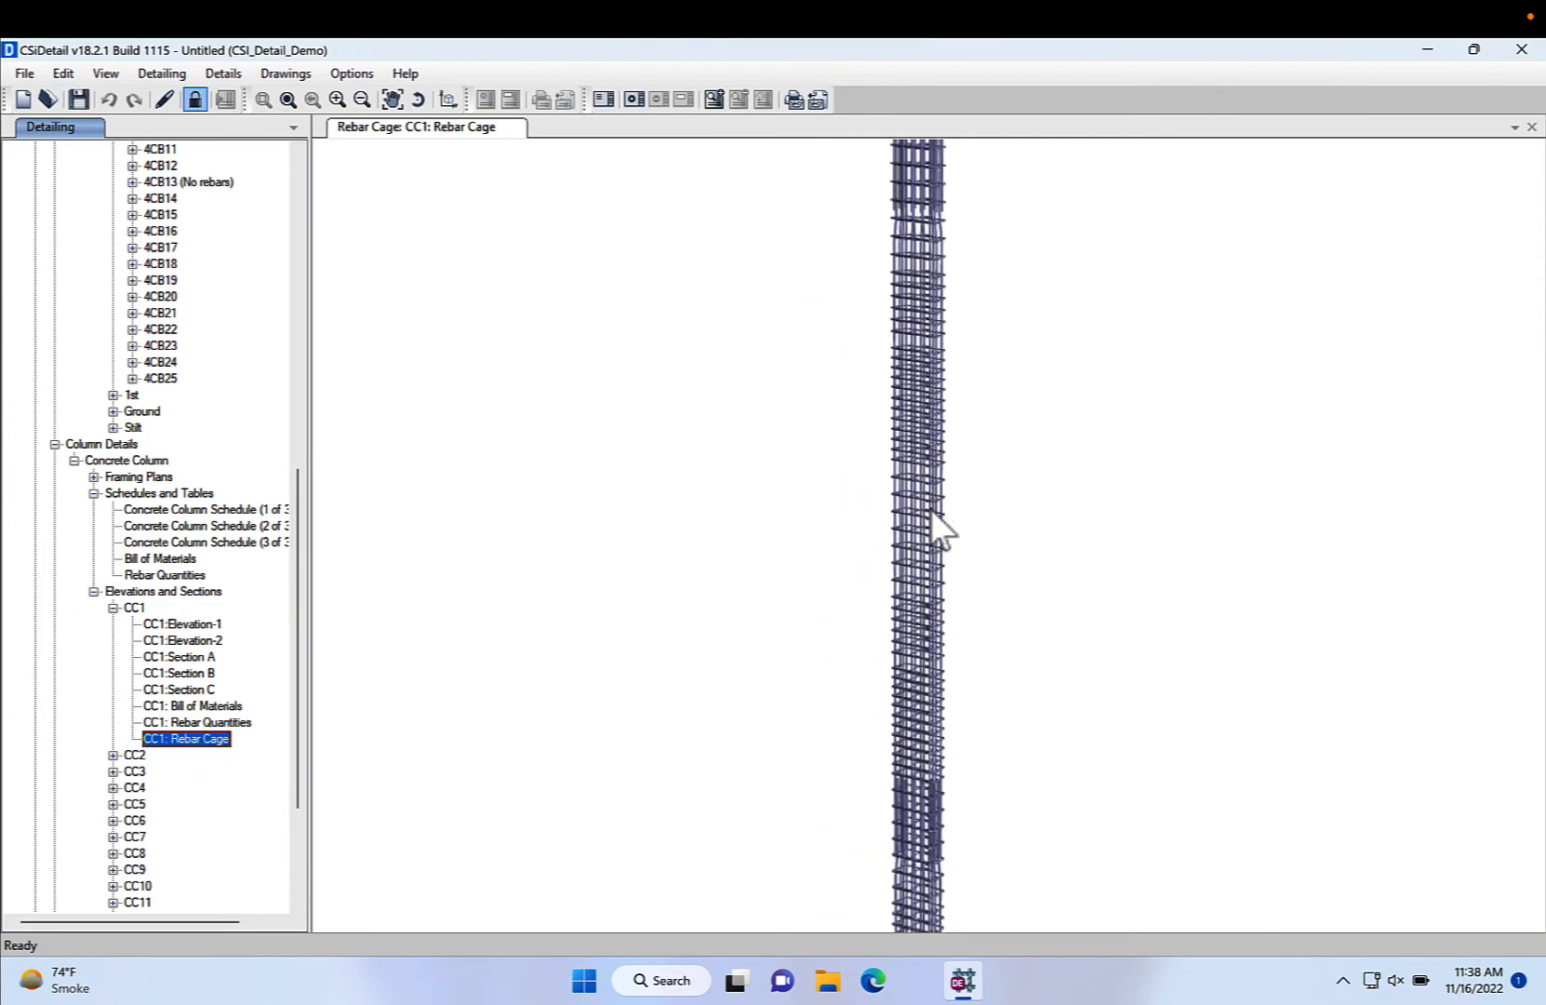
# - List the schedules and tables and the elevations and sections available under the wall details
pyautogui.scroll(-4, 164, 712)
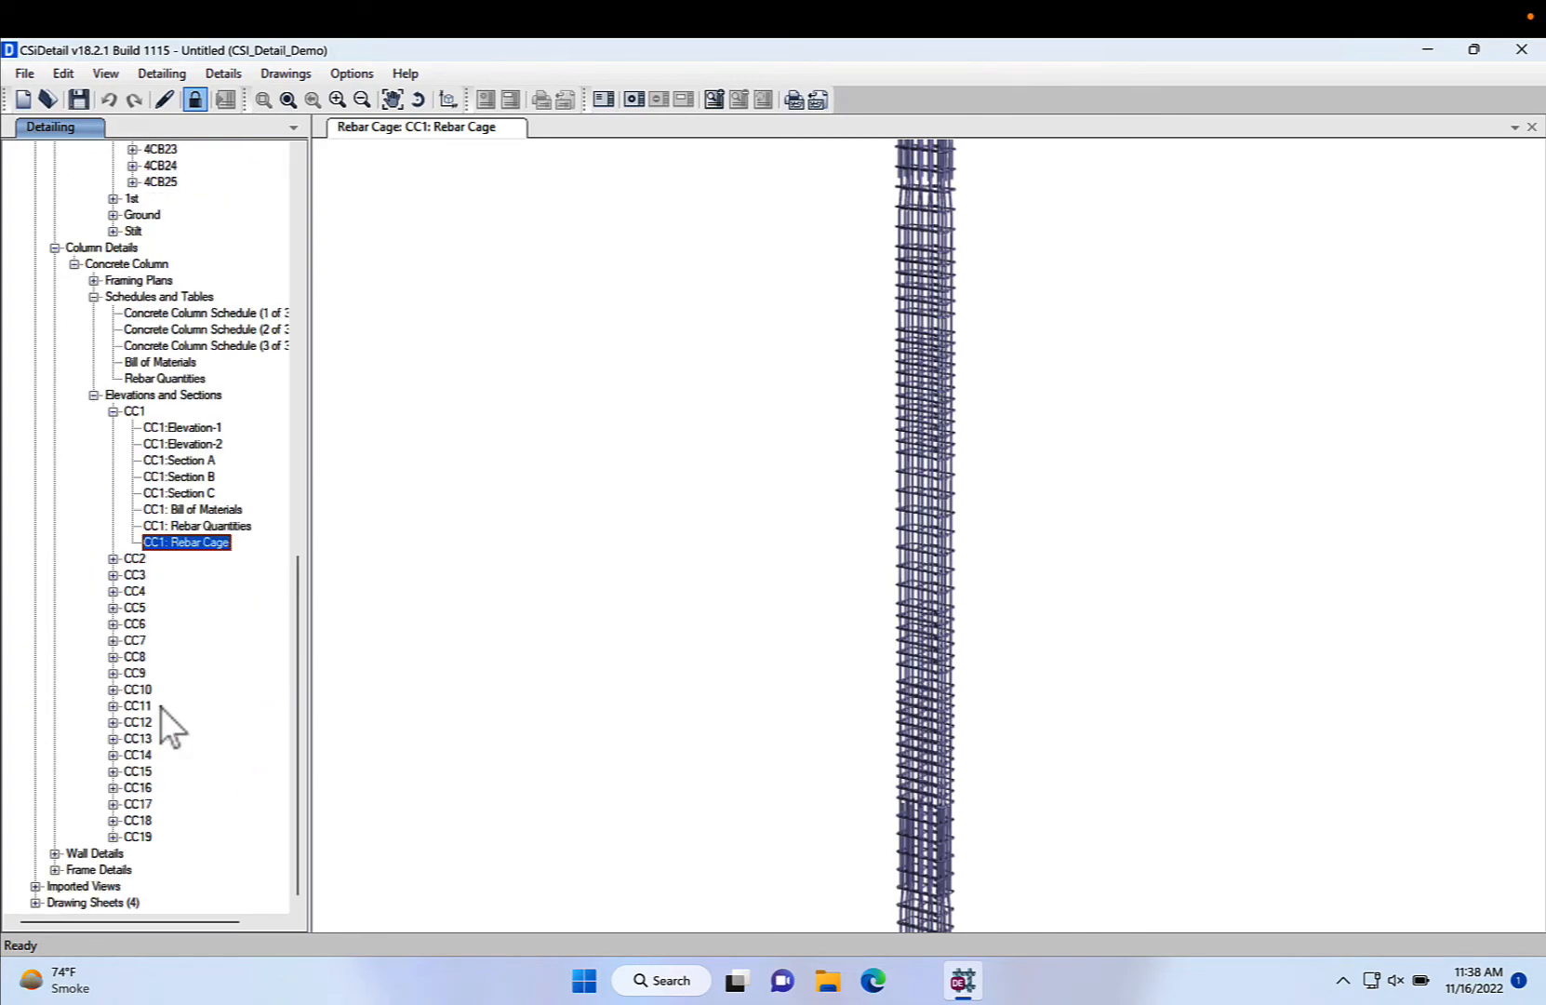
pyautogui.click(54, 853)
pyautogui.click(73, 853)
pyautogui.scroll(-1, 103, 870)
pyautogui.click(93, 836)
pyautogui.scroll(-1, 121, 861)
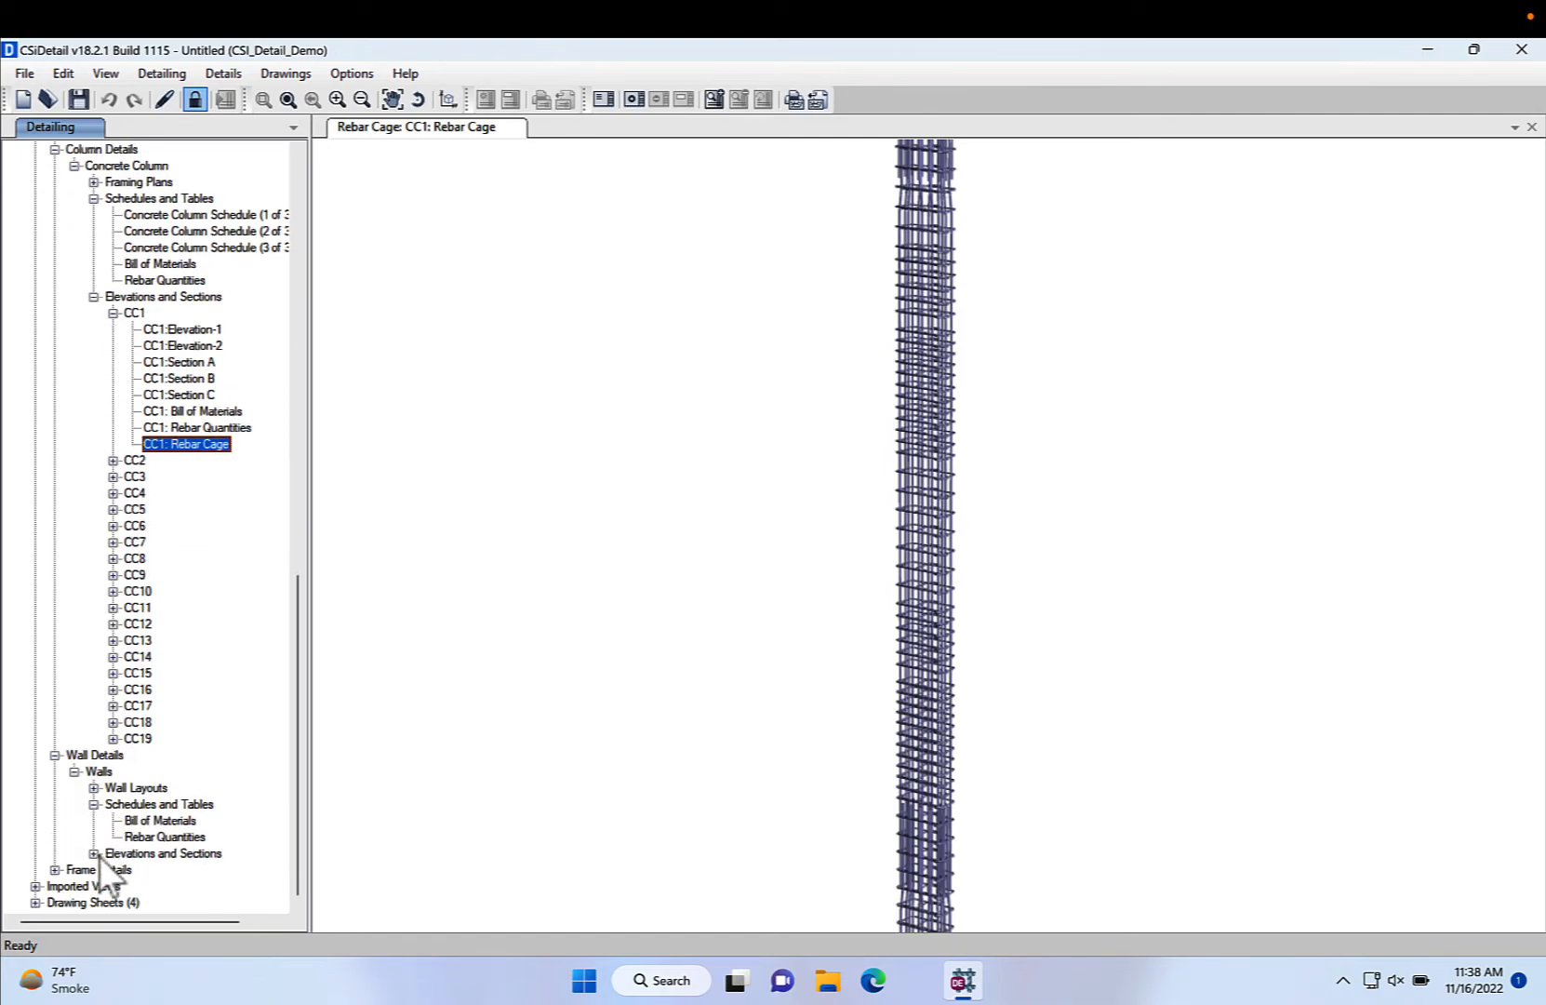
pyautogui.click(93, 853)
pyautogui.scroll(-1, 140, 870)
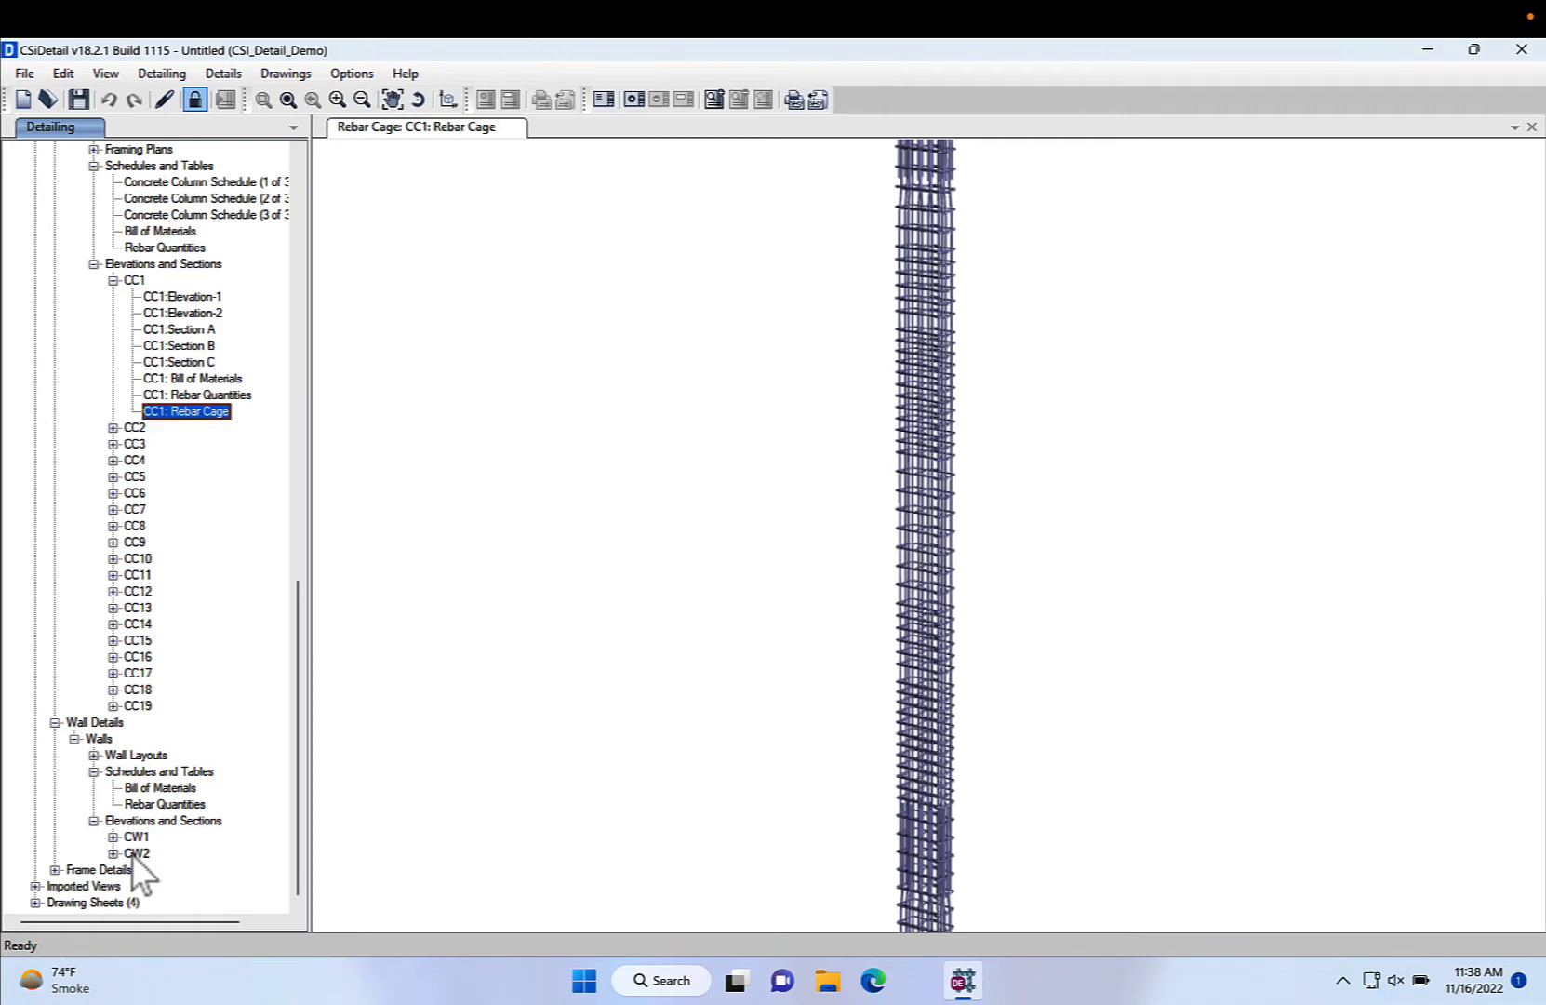
# - Open wall CW1's elevation and its All Bars elevation, and look over the other generated column and wall details
pyautogui.click(113, 837)
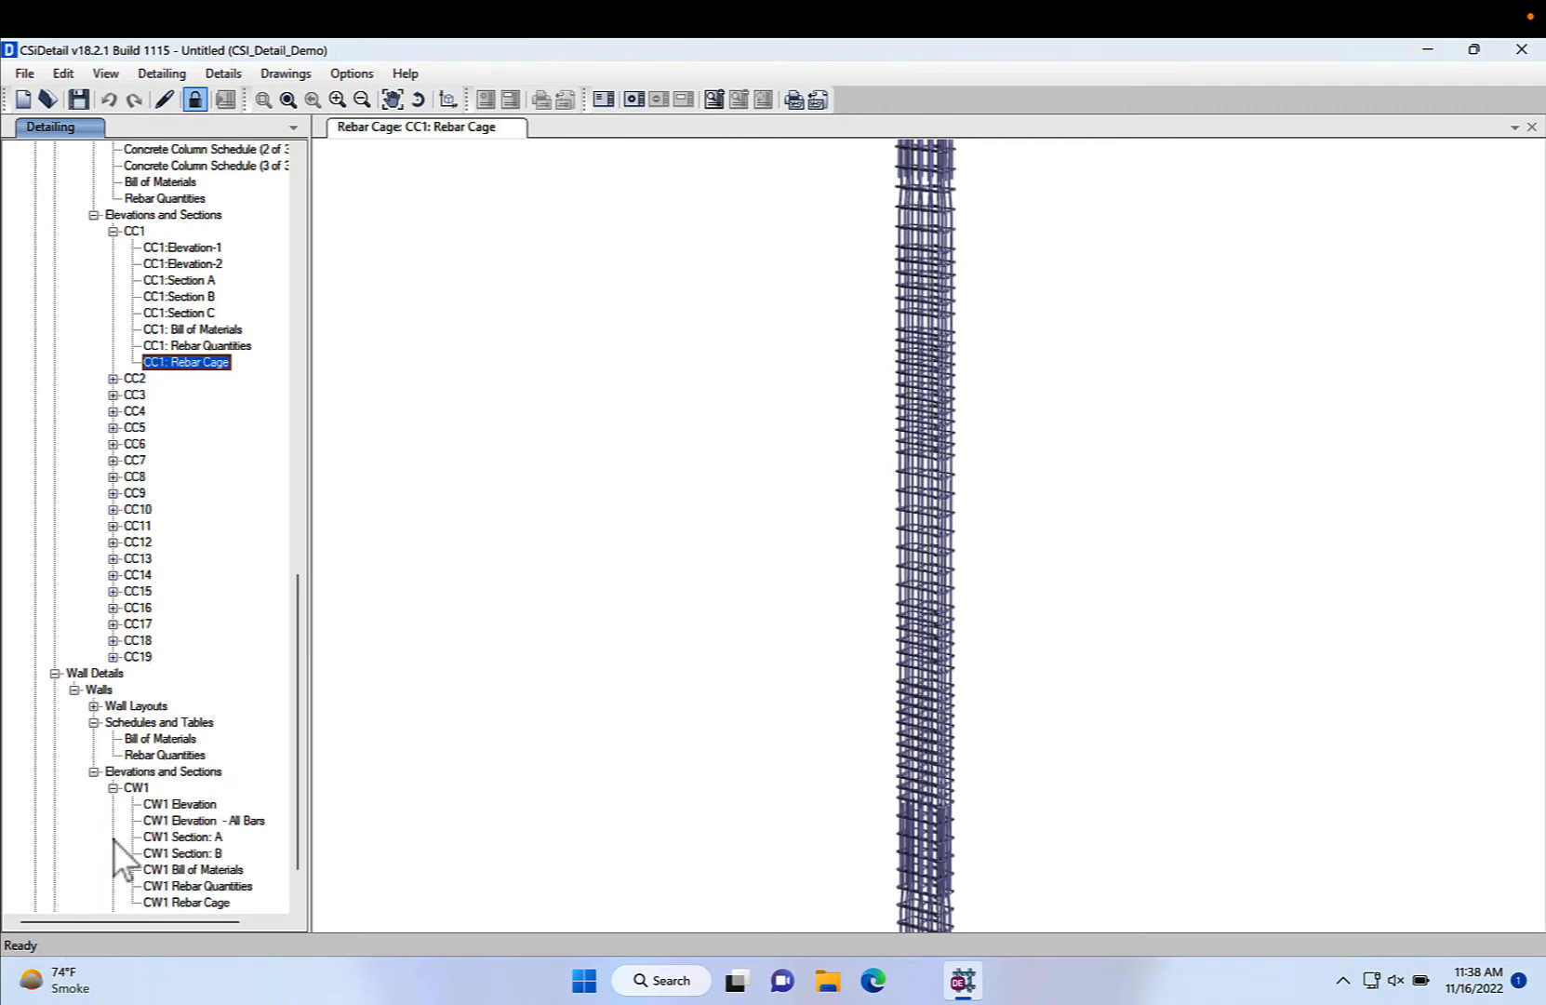
pyautogui.click(173, 805)
pyautogui.click(240, 820)
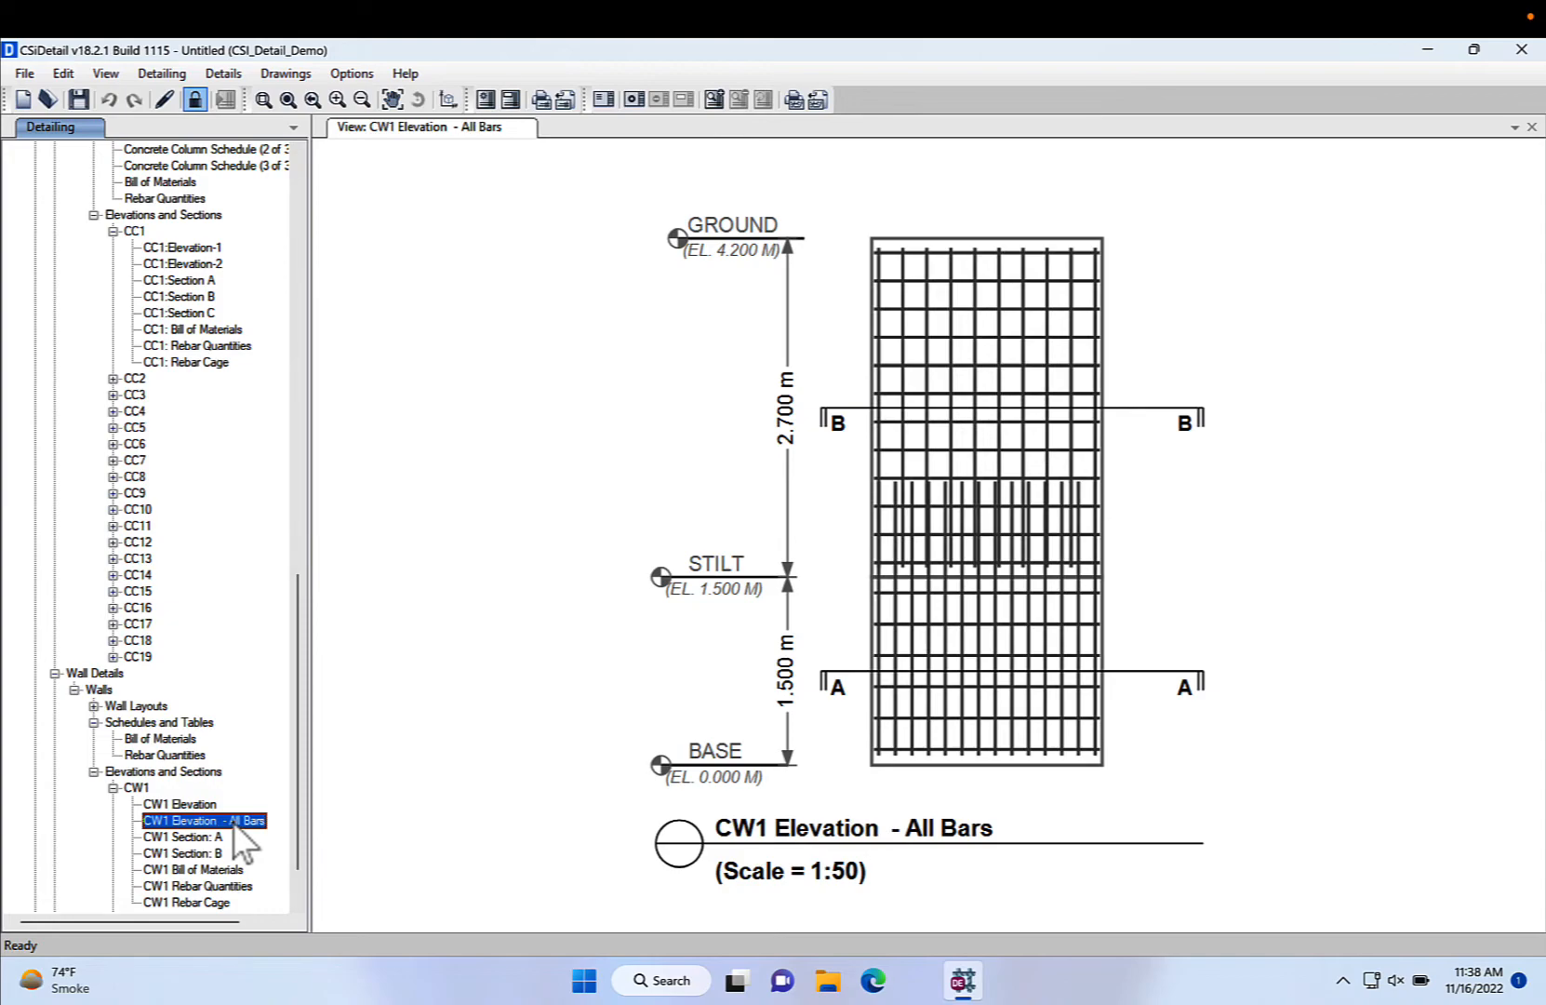
pyautogui.scroll(9, 191, 609)
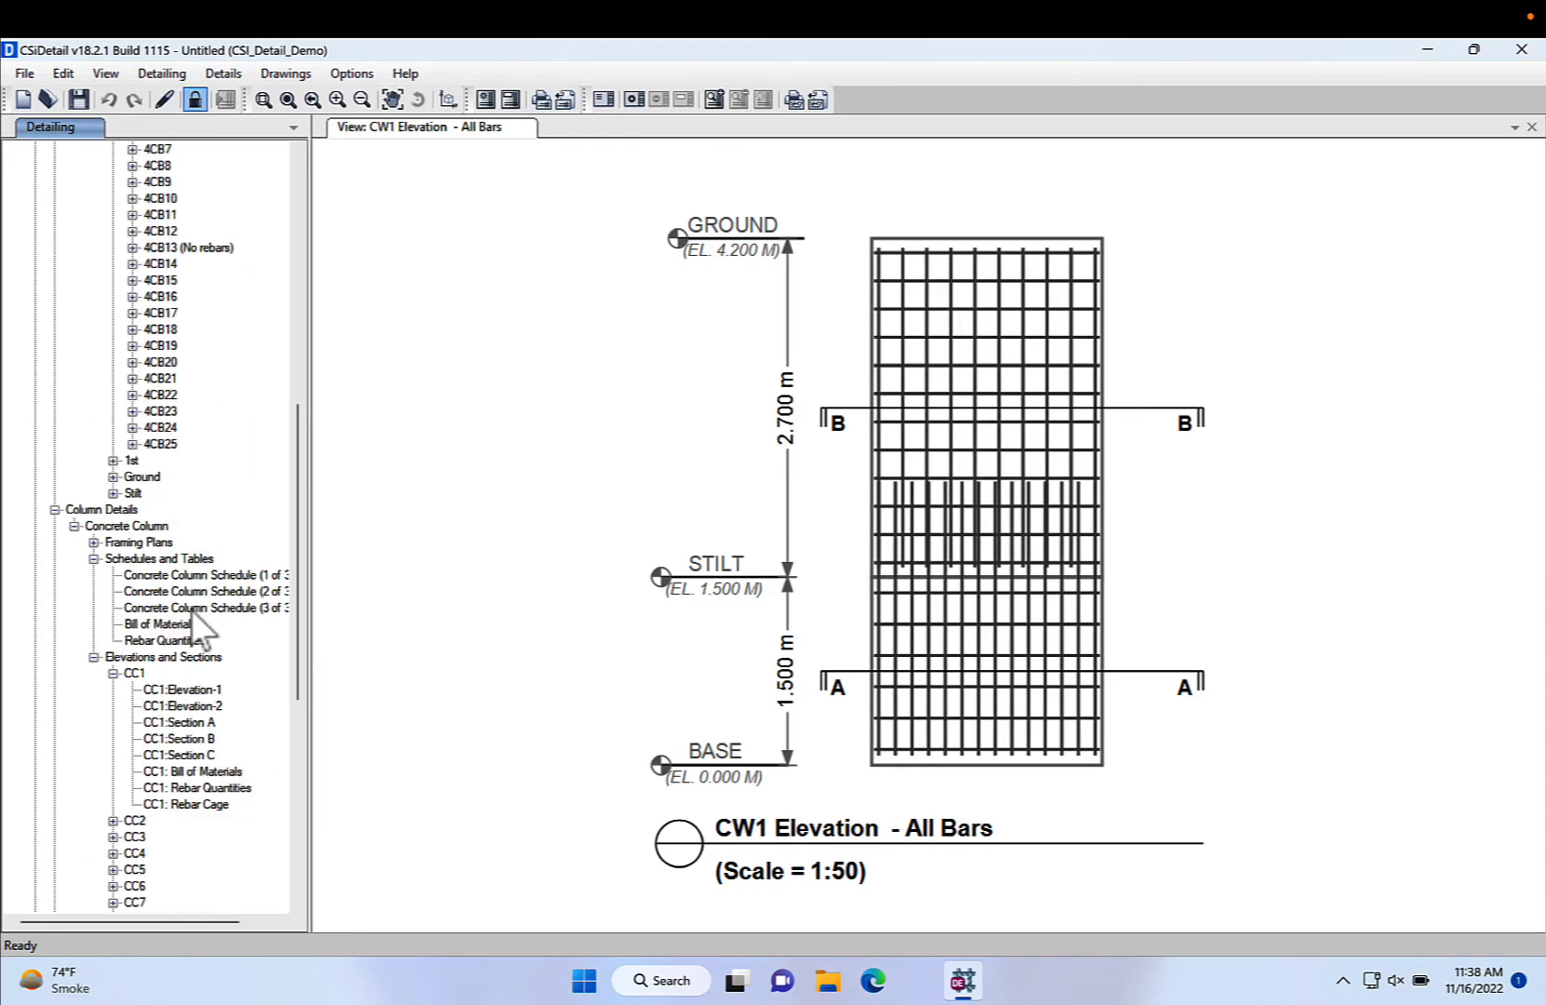
pyautogui.scroll(-10, 200, 632)
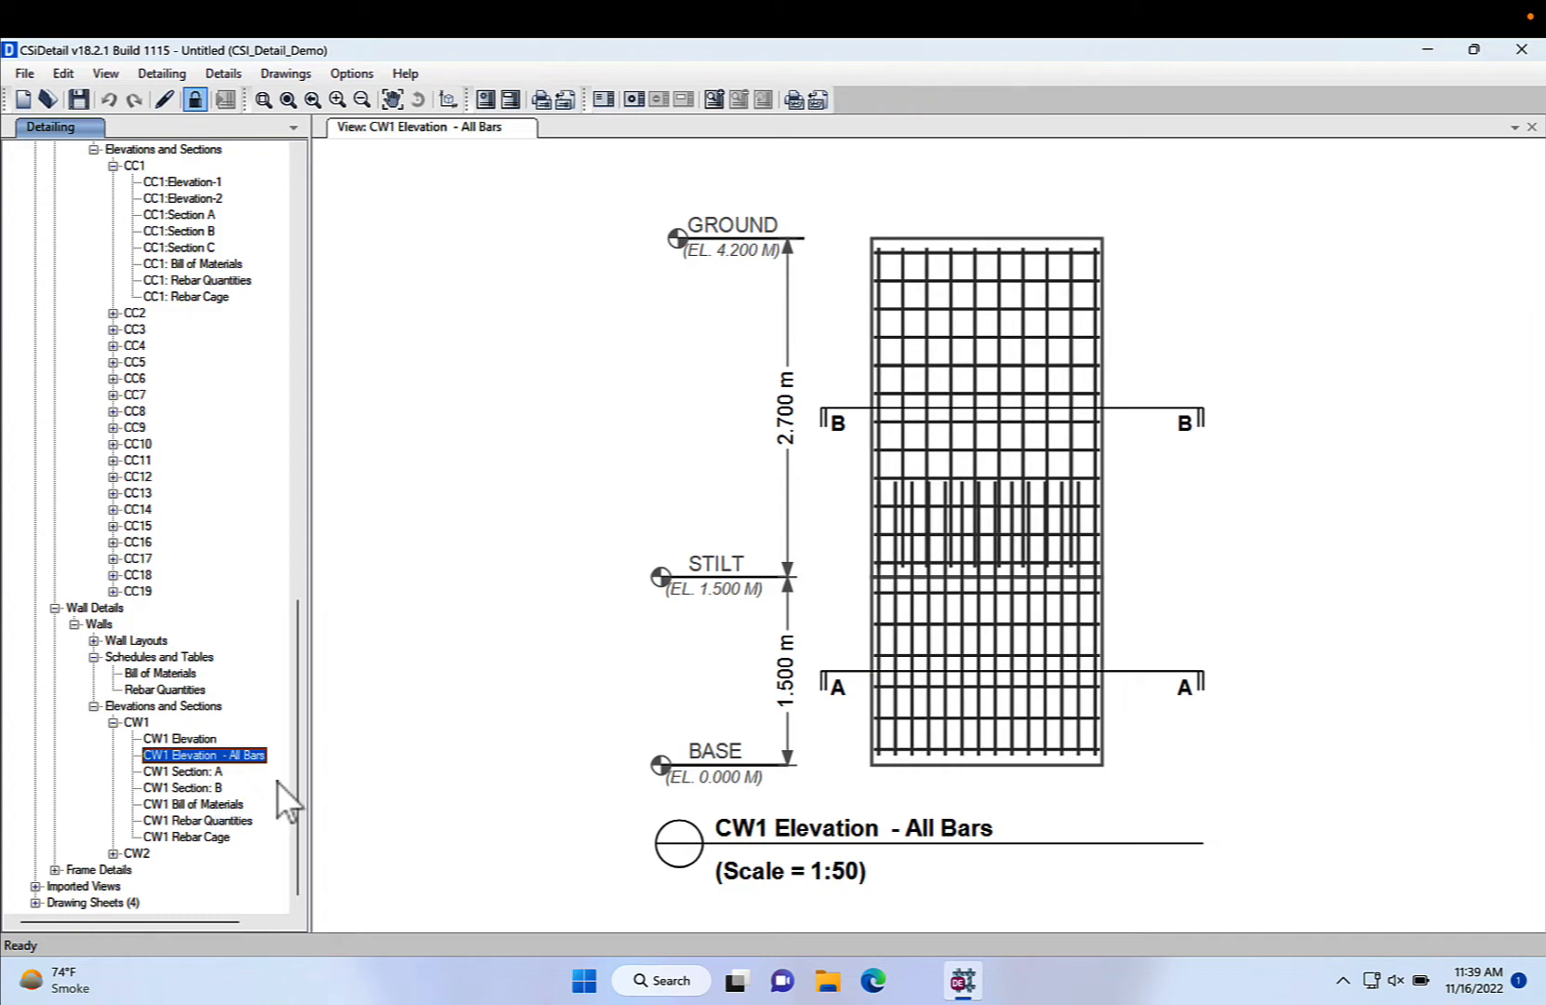
# - Show beam, column and wall rebars with the concrete surfaces in the 3D viewer, examine the building, and close the viewer
pyautogui.click(446, 99)
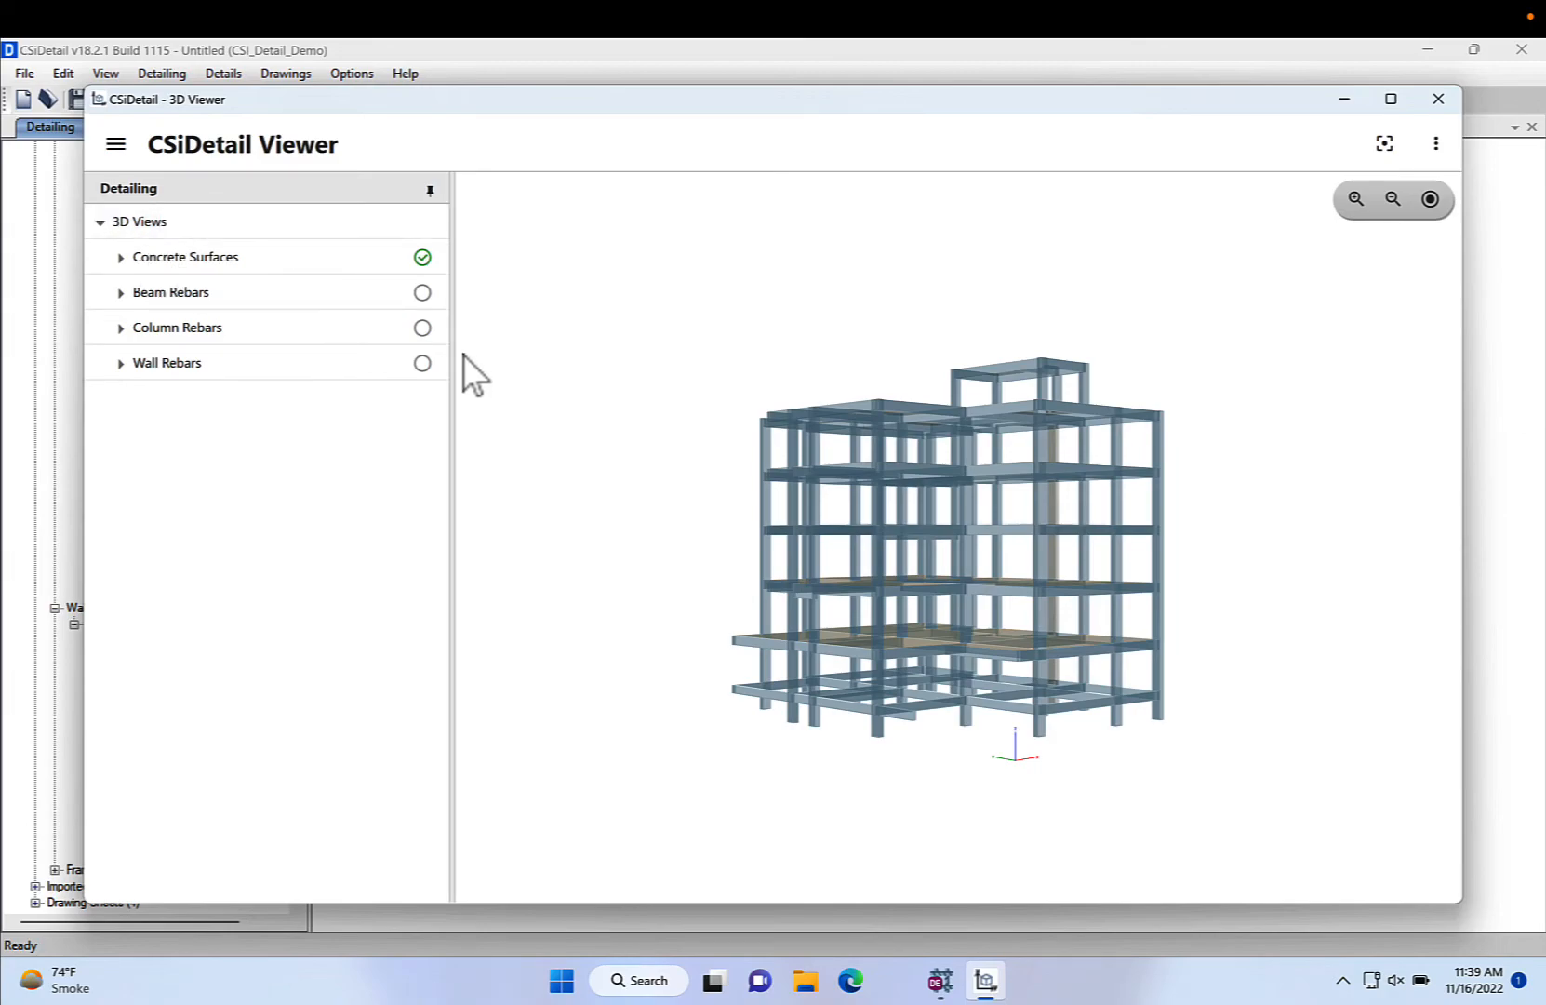
pyautogui.click(423, 292)
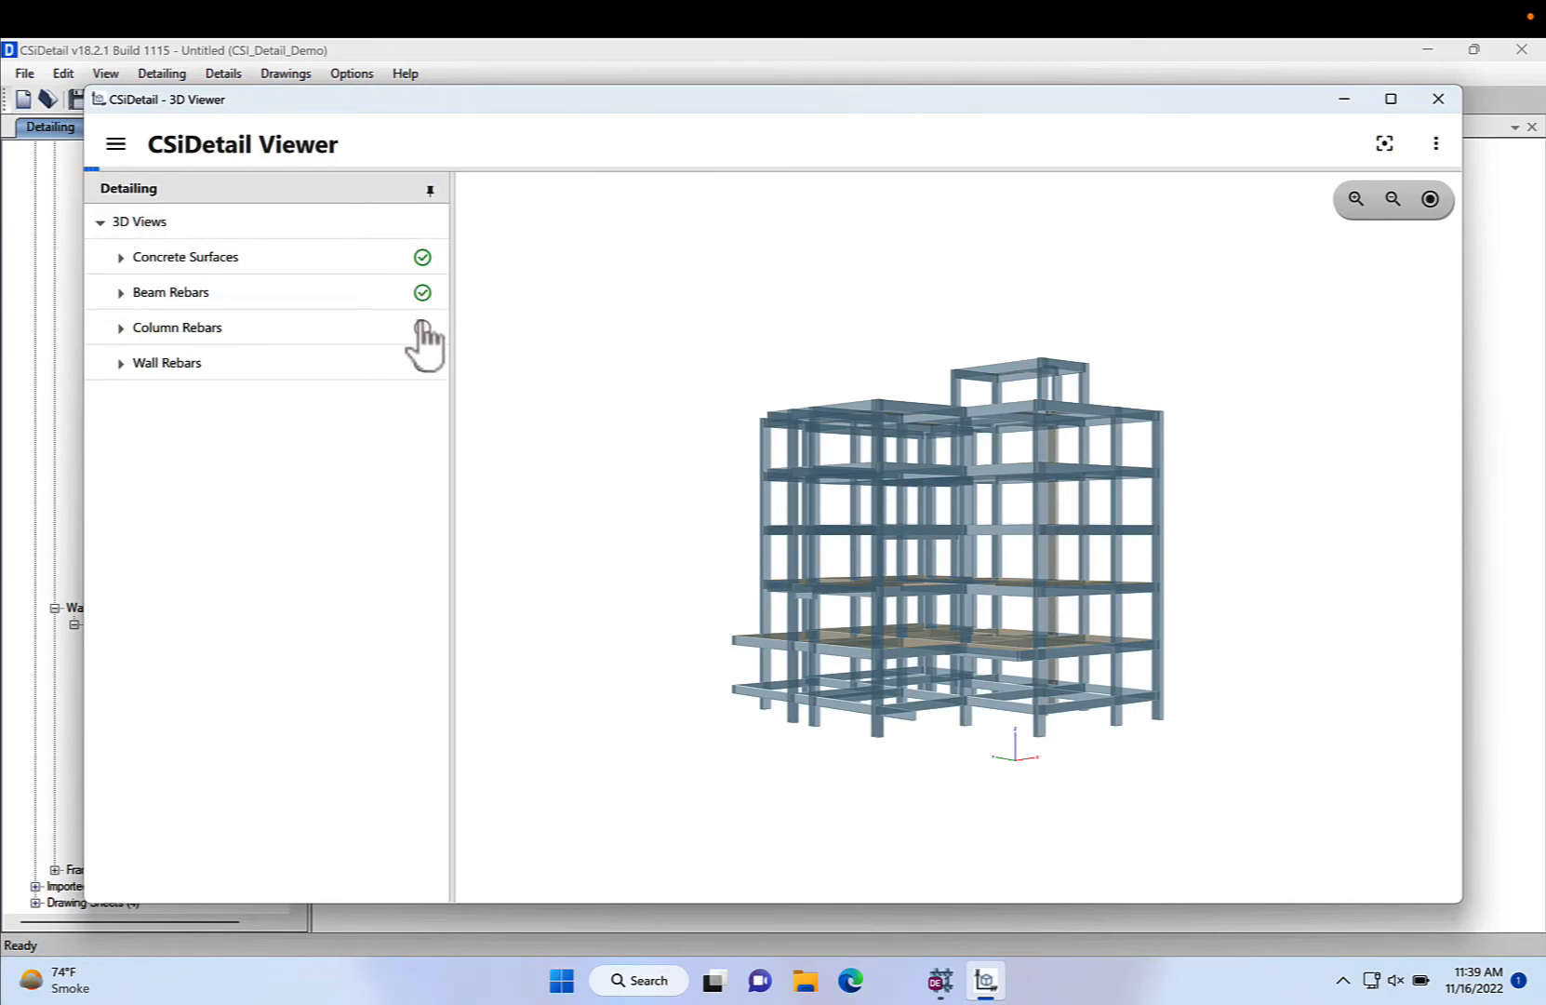
pyautogui.click(423, 329)
pyautogui.click(422, 363)
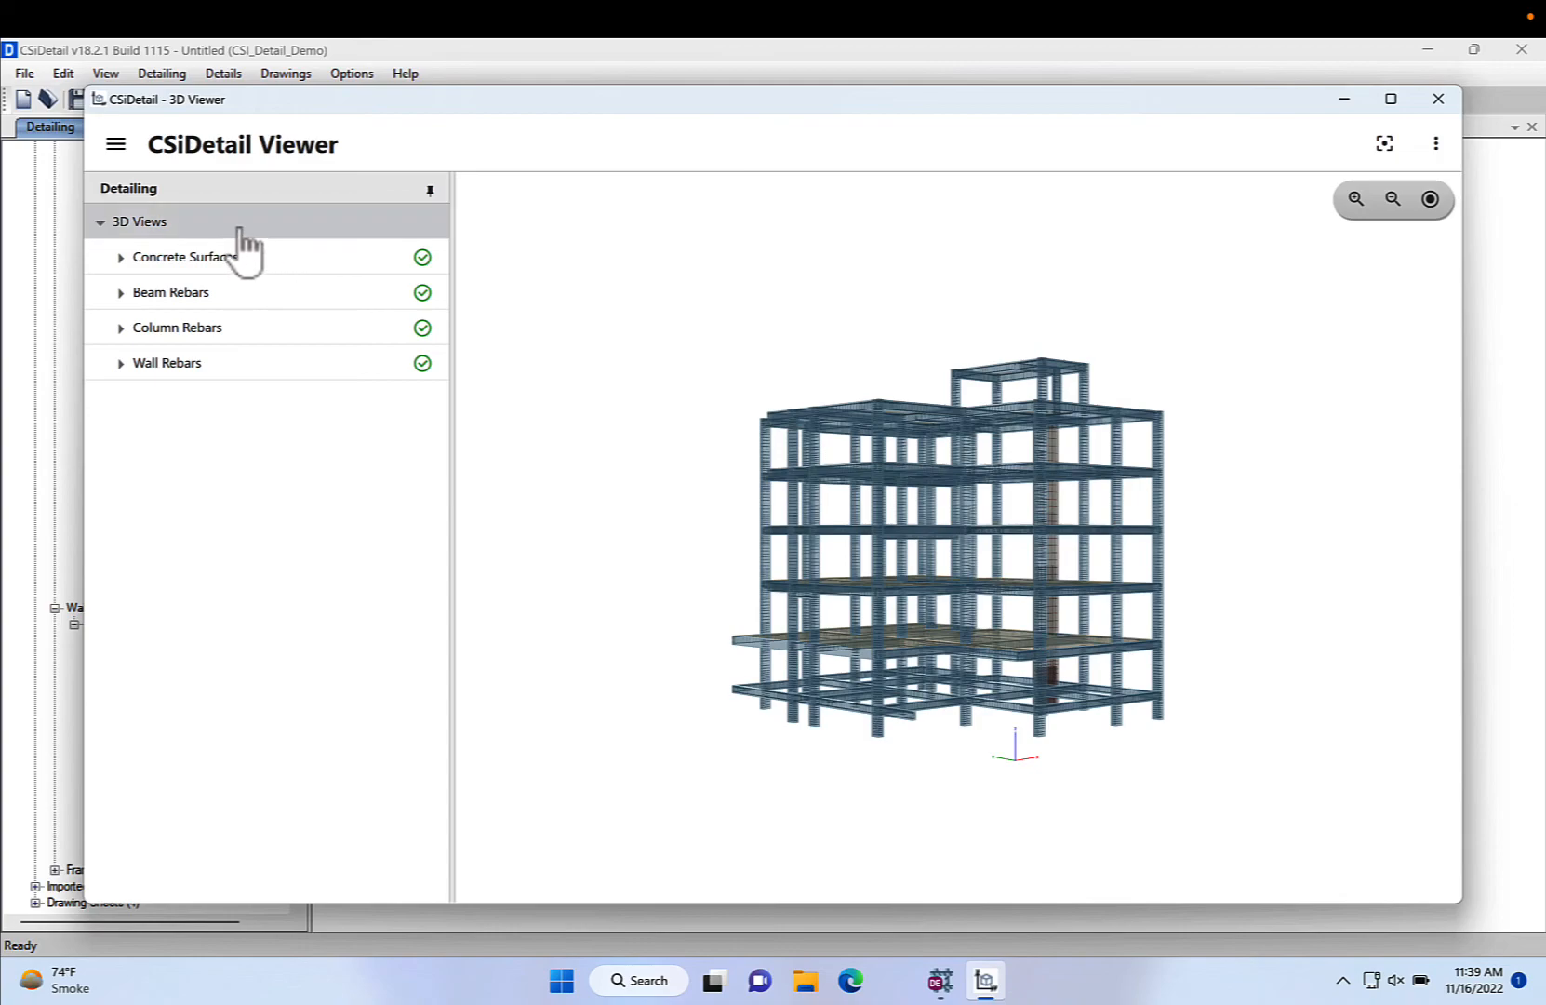
pyautogui.moveTo(695, 342); pyautogui.dragTo(578, 294)
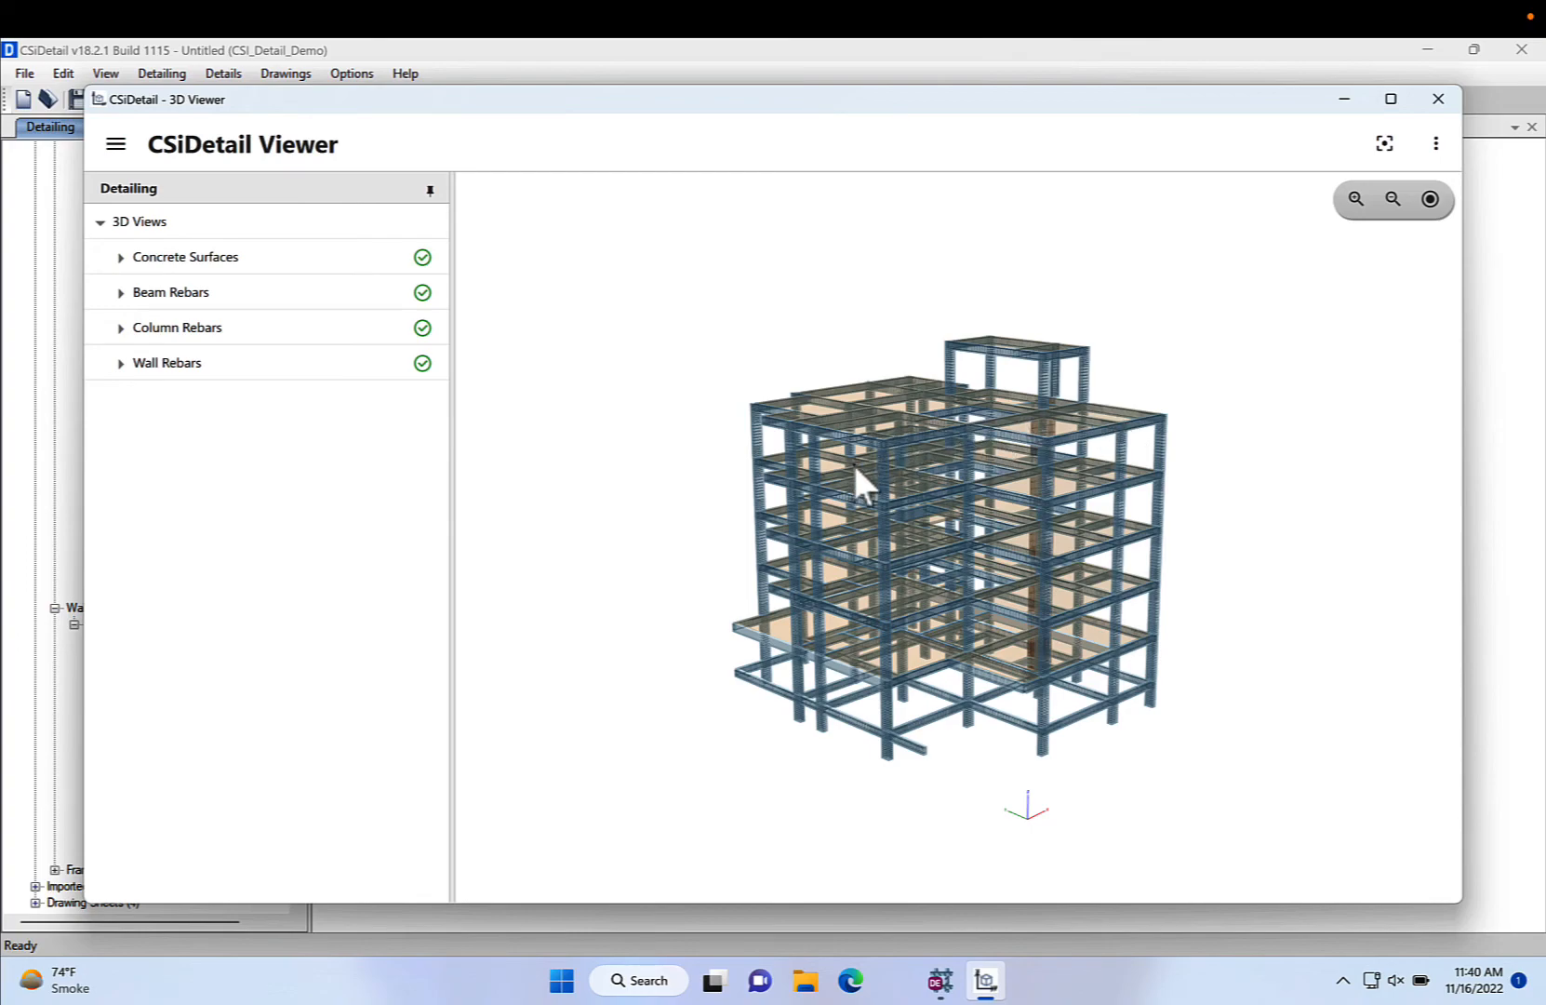
pyautogui.click(1438, 99)
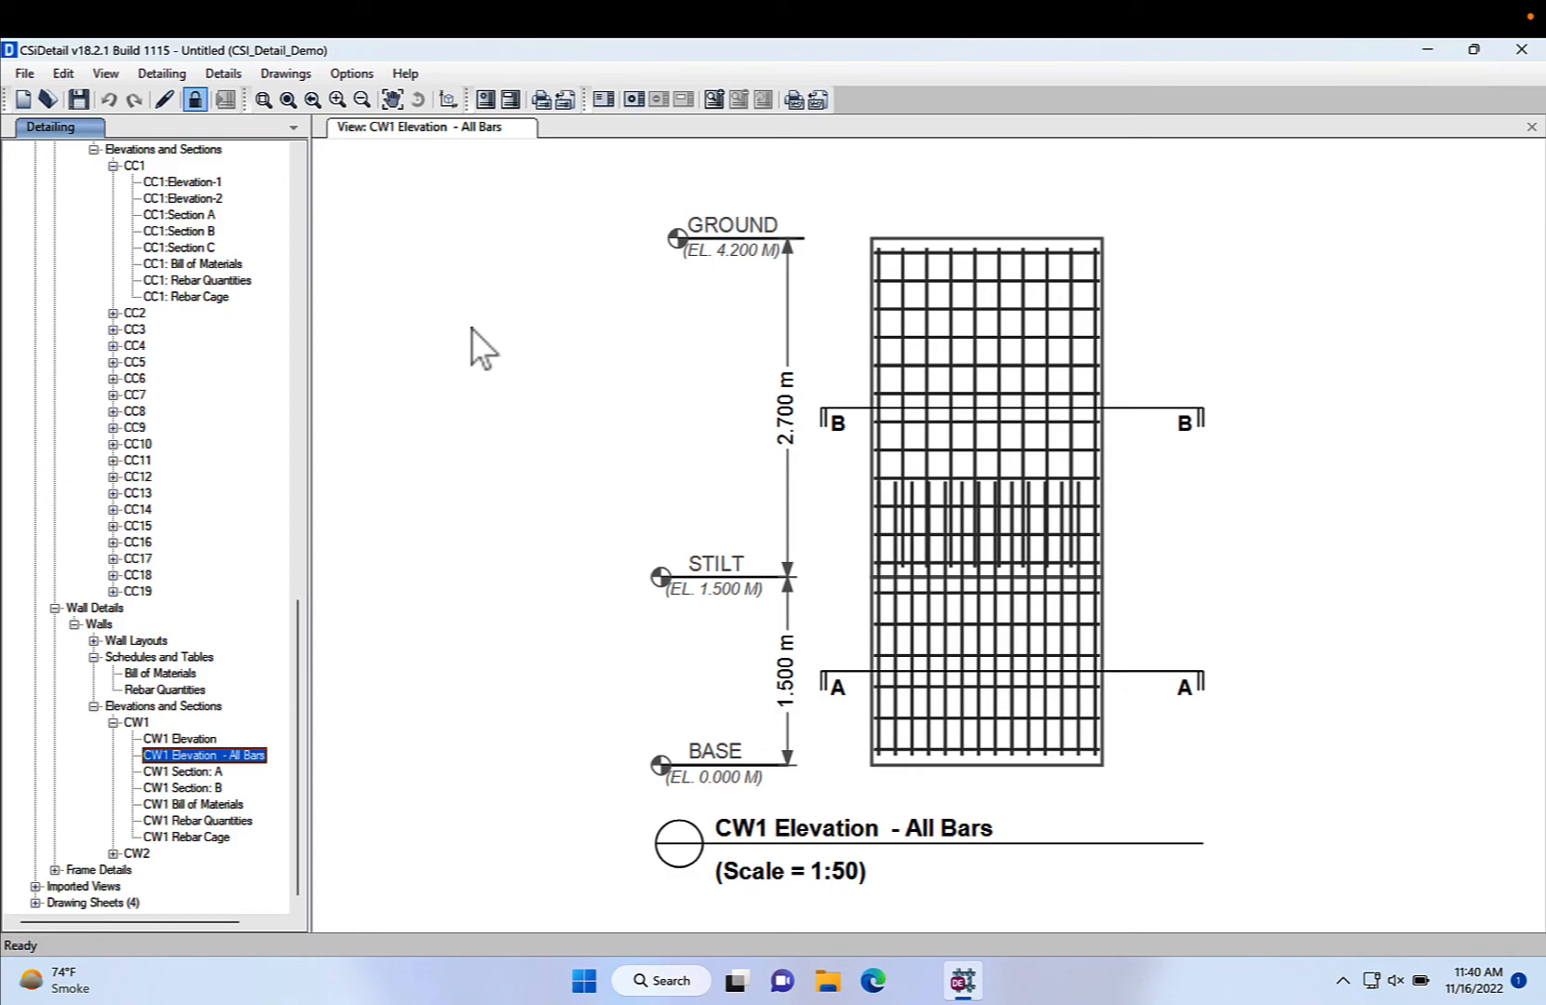
# - Unlock the detailing so that it can be edited, and confirm
pyautogui.click(195, 99)
pyautogui.click(833, 573)
pyautogui.click(161, 73)
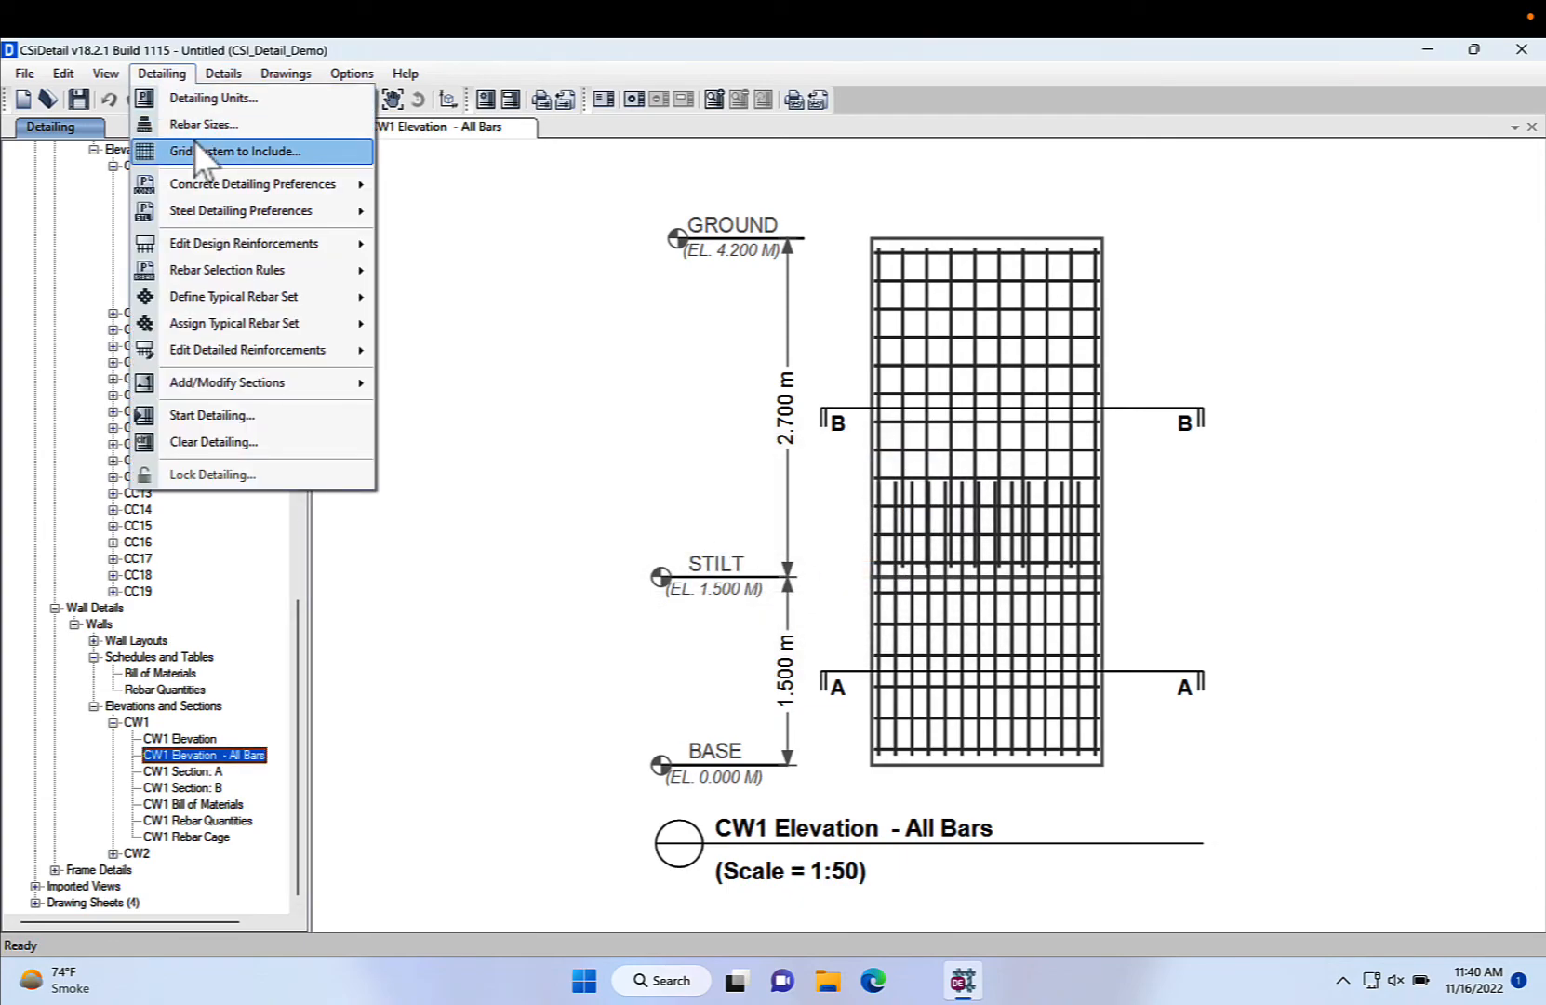
pyautogui.moveTo(199, 189)
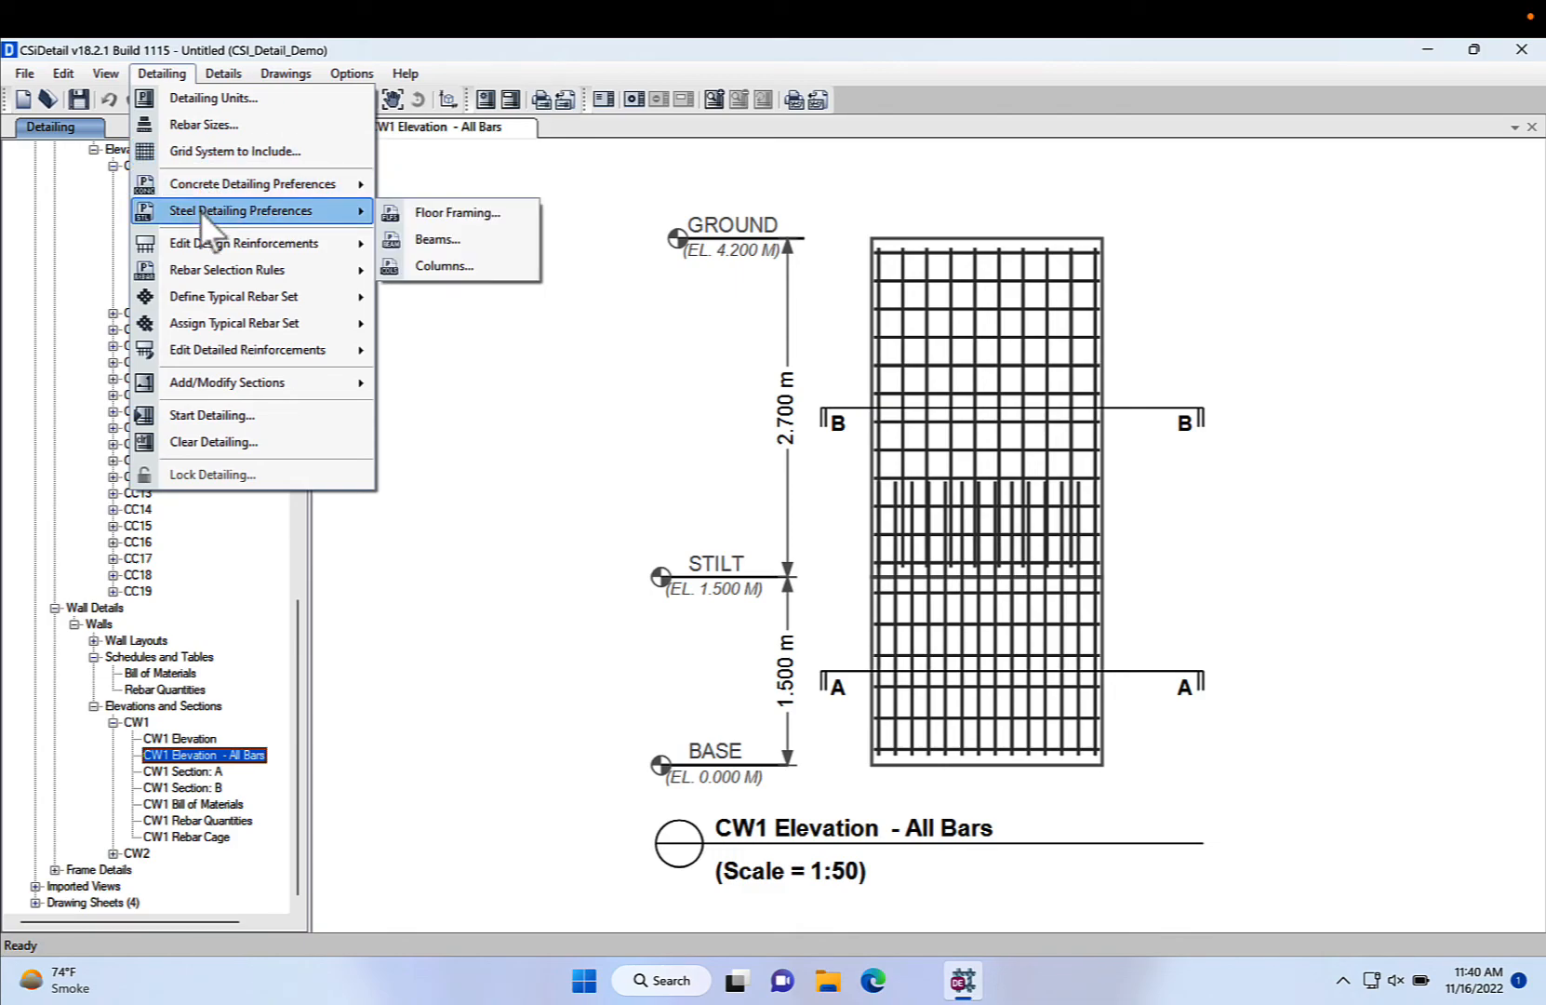
pyautogui.moveTo(210, 248)
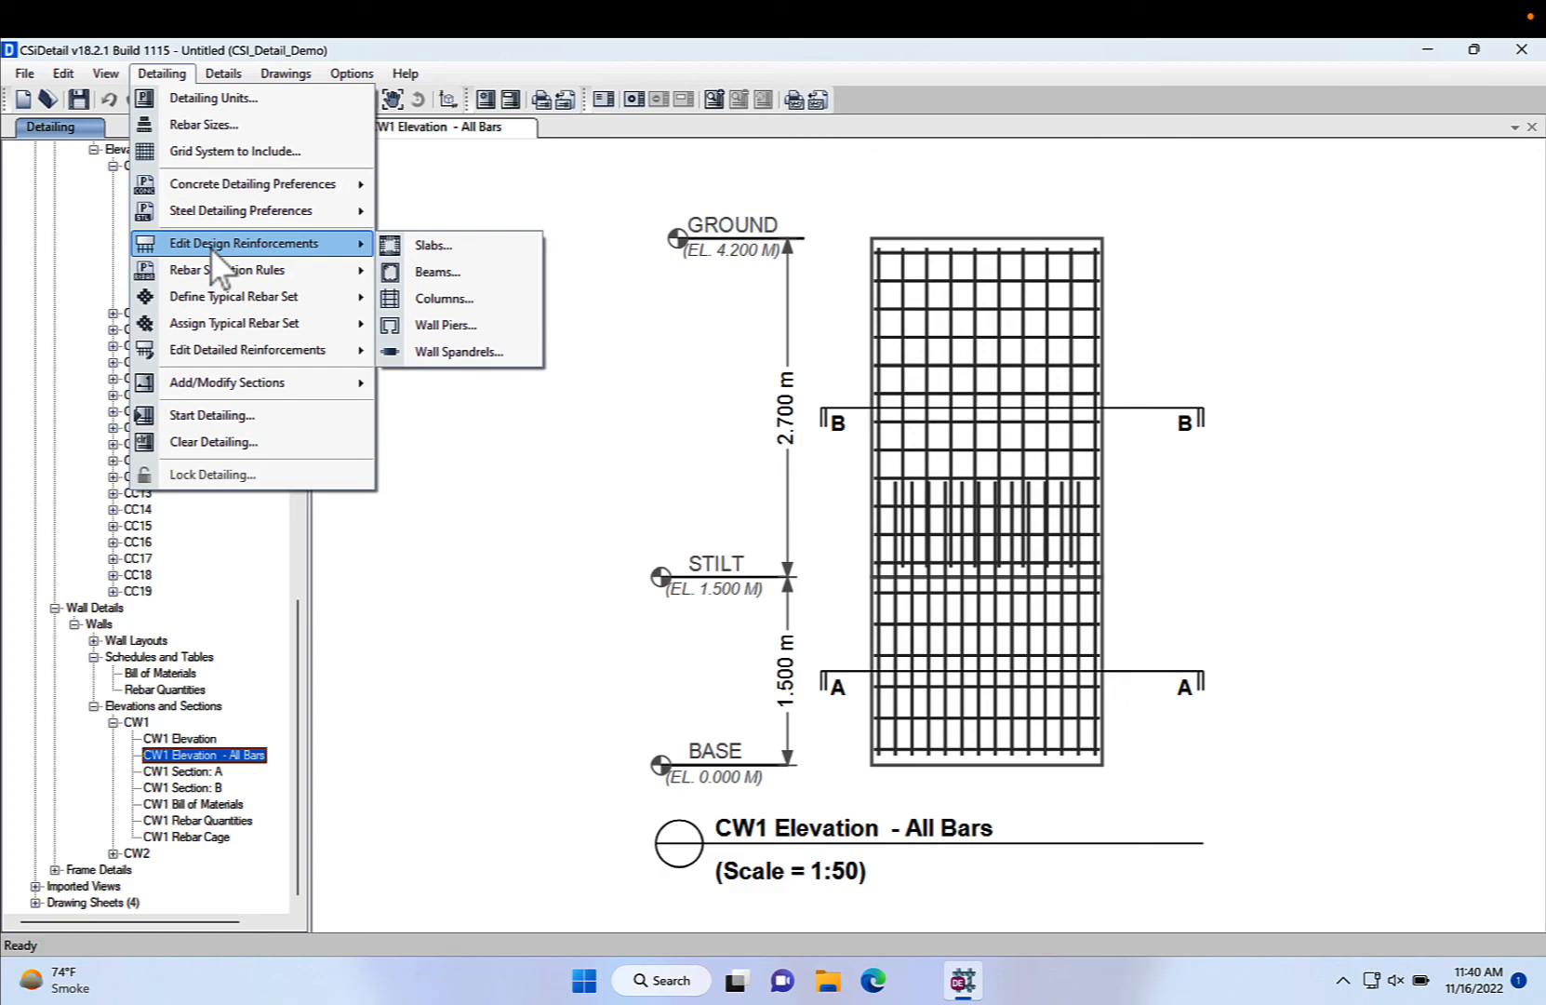
pyautogui.moveTo(215, 278)
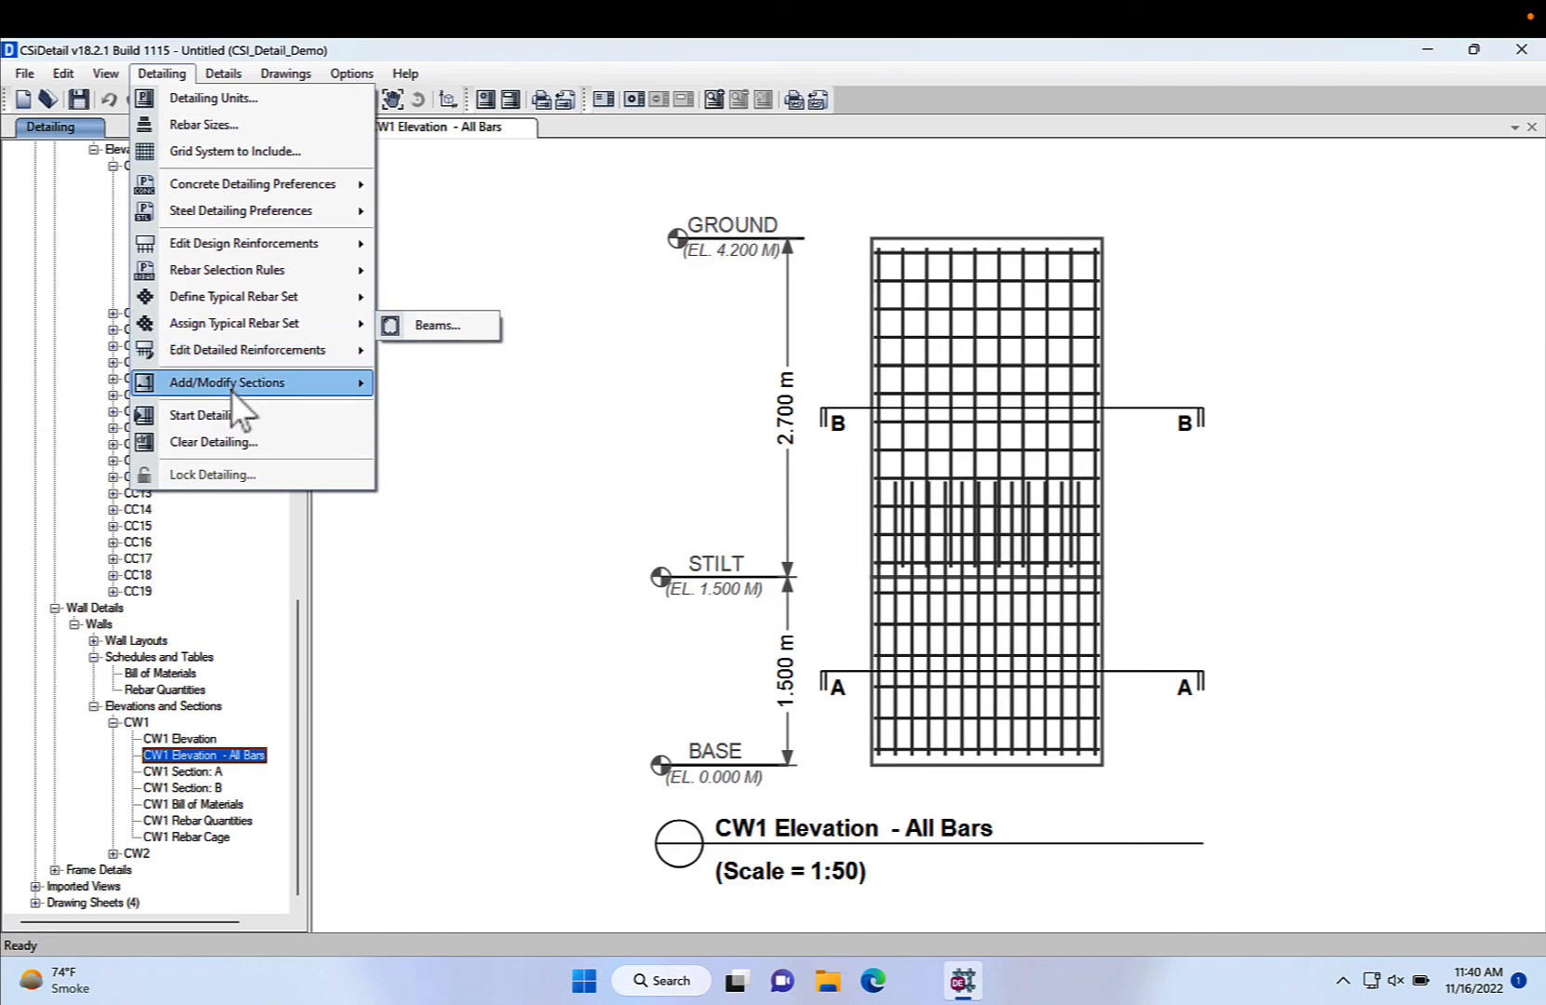
pyautogui.moveTo(231, 390)
pyautogui.click(232, 120)
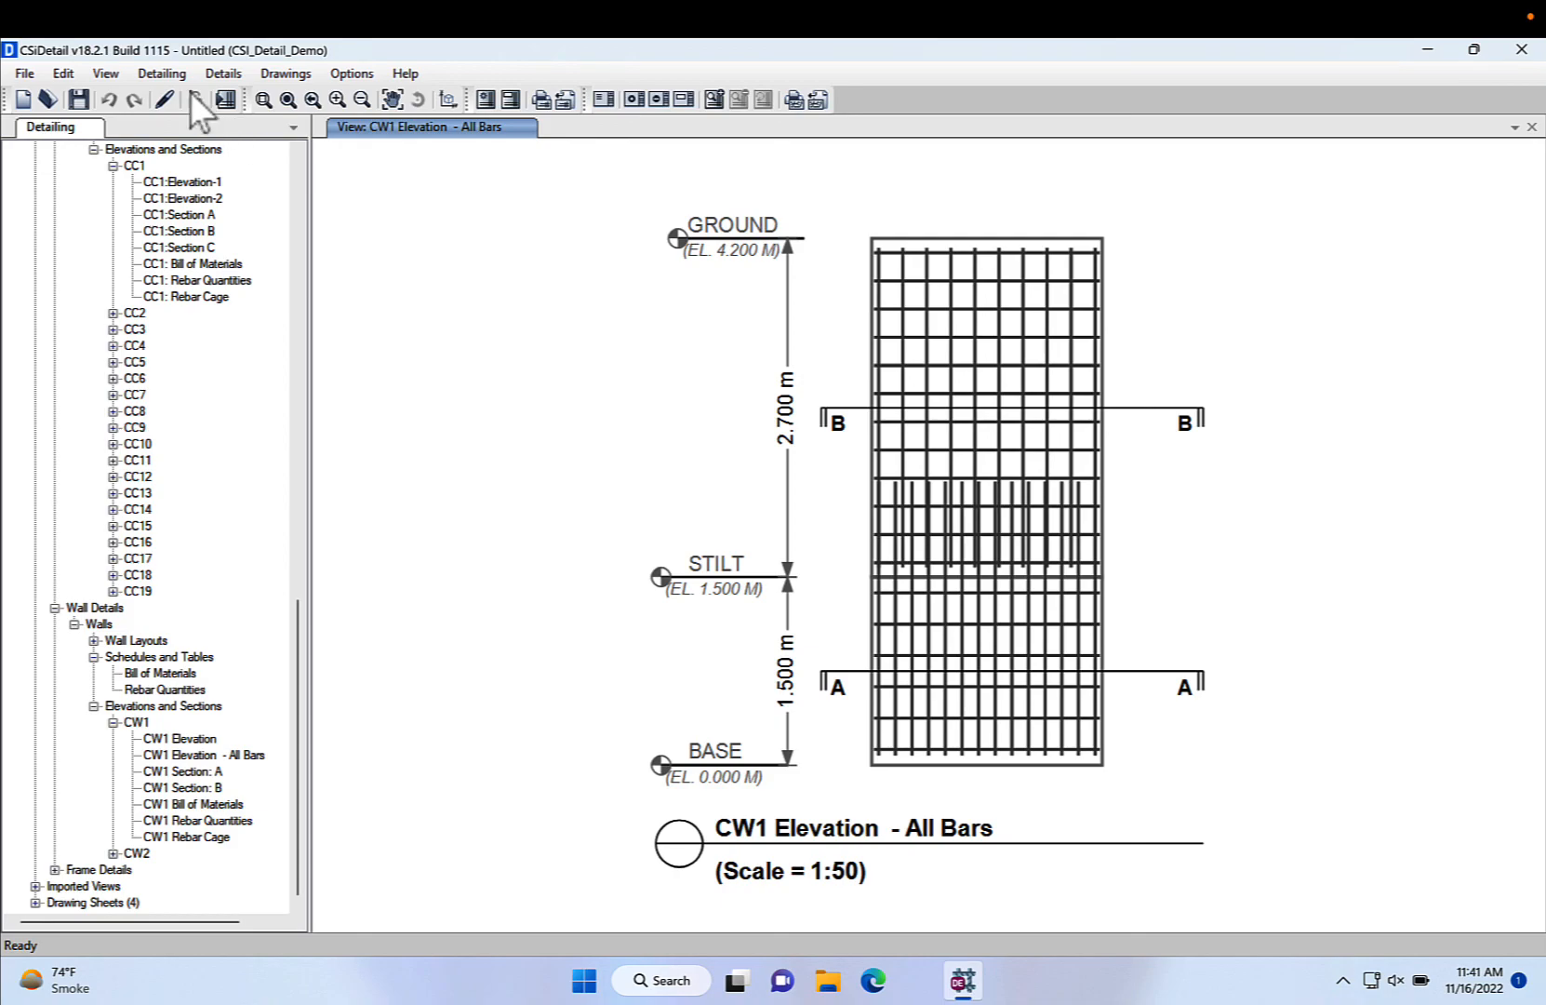
# - Rerun the detailing of the unlocked model and confirm the start
pyautogui.click(165, 75)
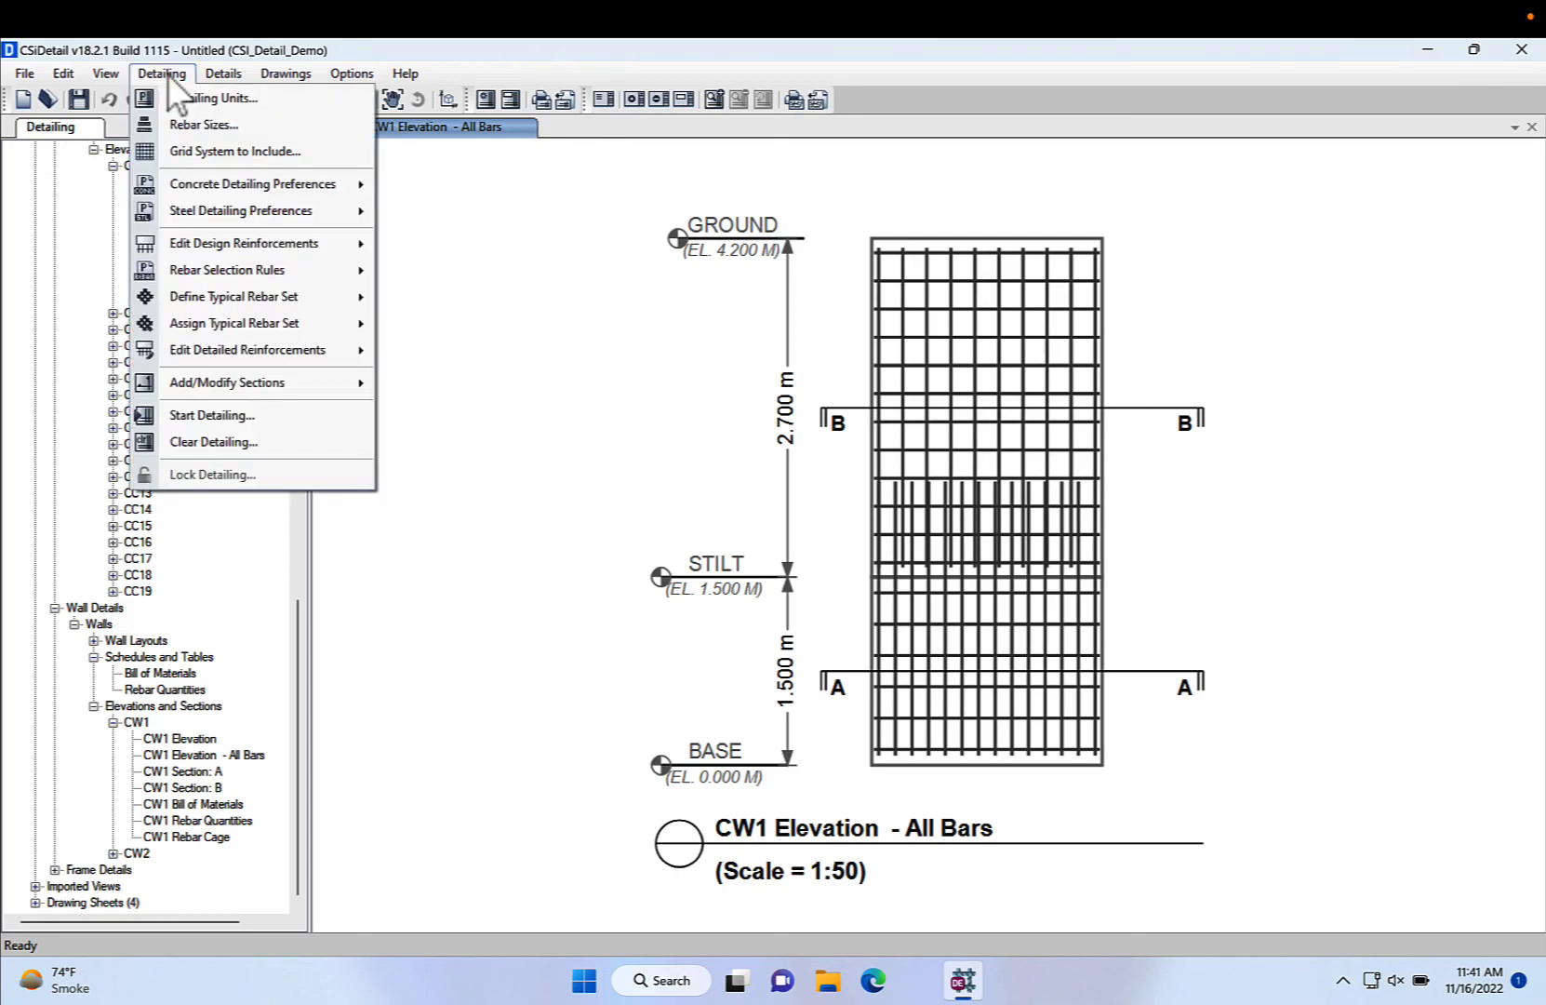
pyautogui.click(233, 414)
pyautogui.click(760, 574)
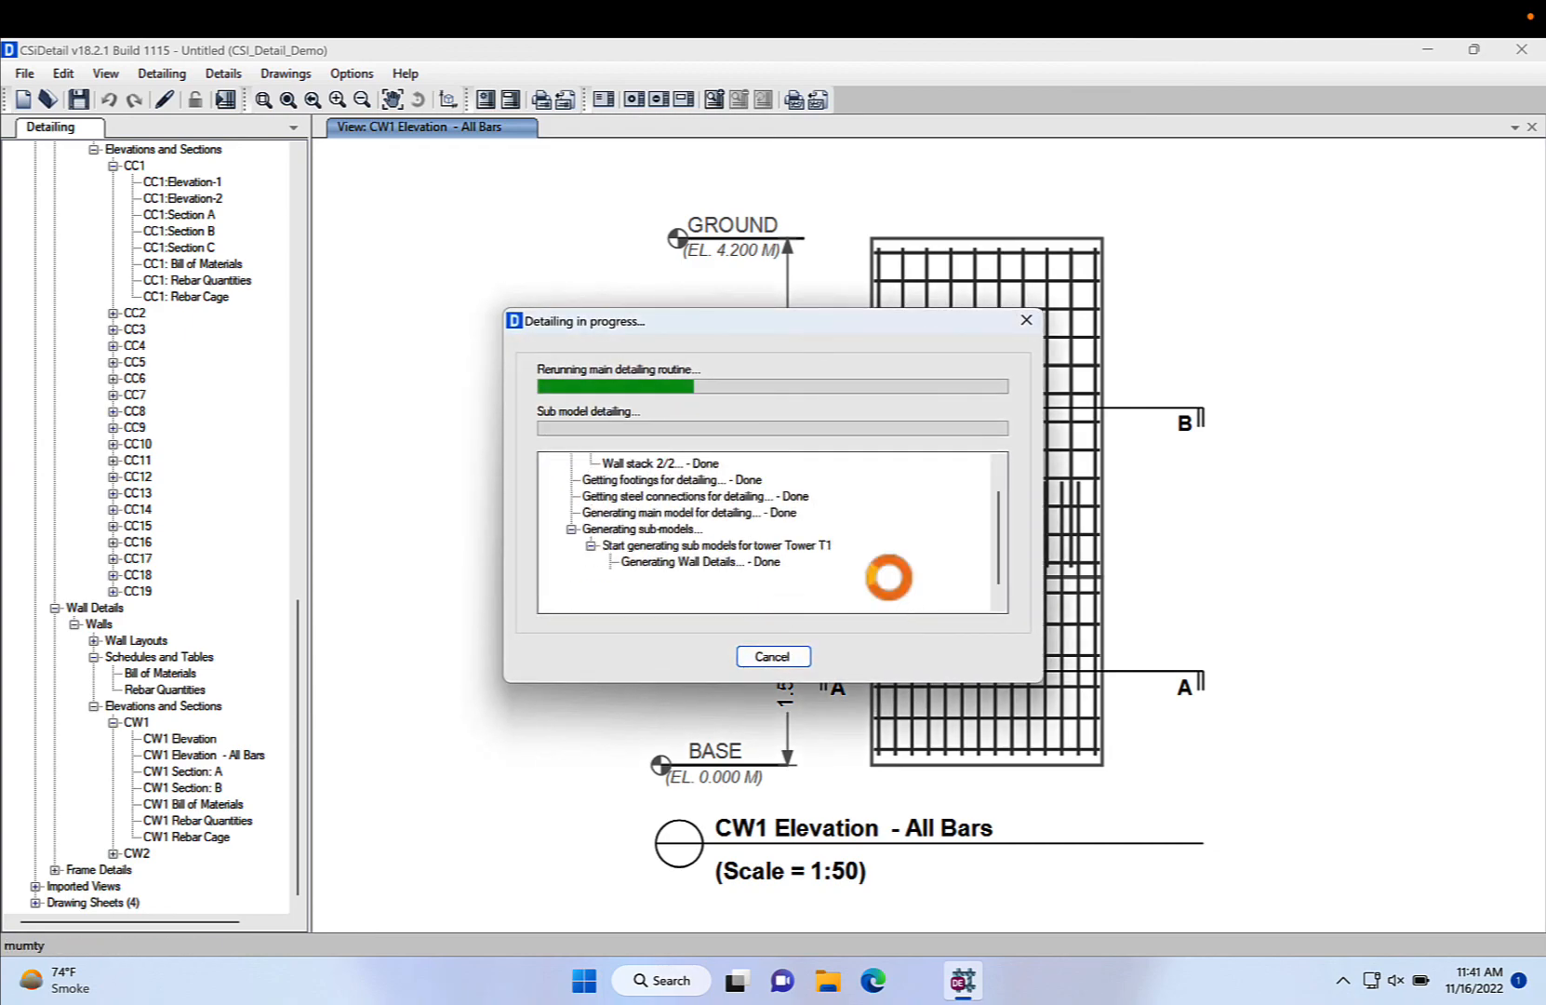